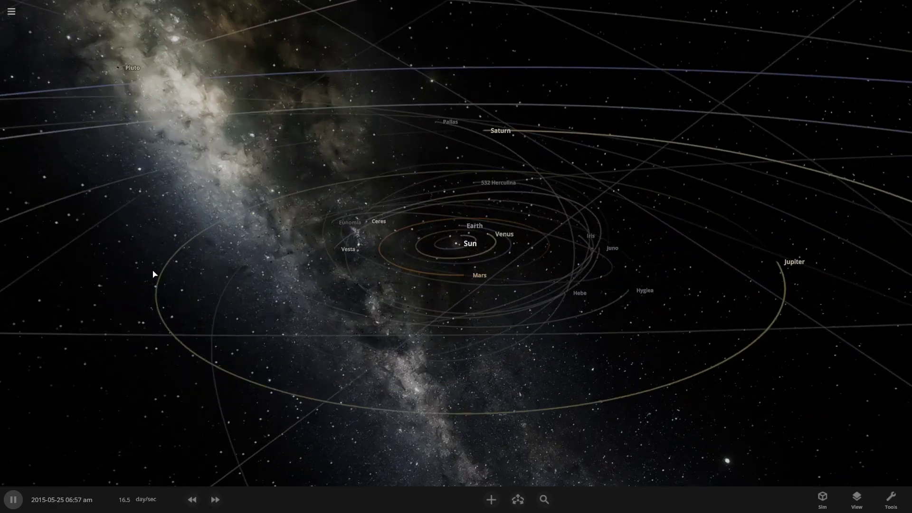
pyautogui.scroll(-10, 222, 101)
pyautogui.moveTo(536, 188); pyautogui.dragTo(532, 241)
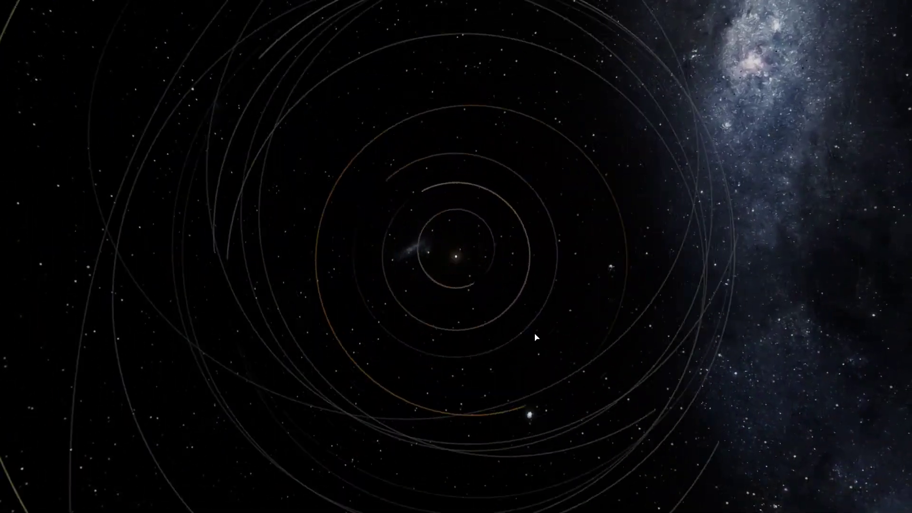
pyautogui.scroll(15, 535, 335)
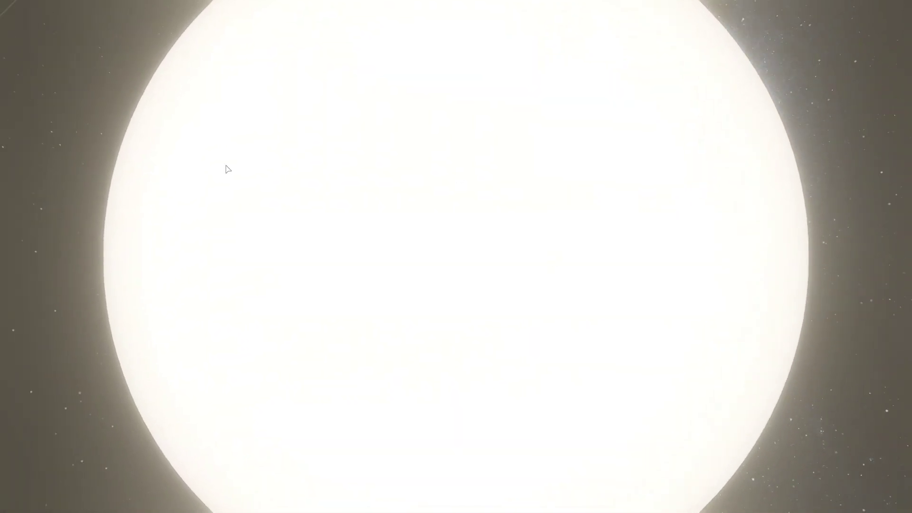
pyautogui.moveTo(226, 166); pyautogui.dragTo(646, 300)
pyautogui.scroll(-10, 418, 509)
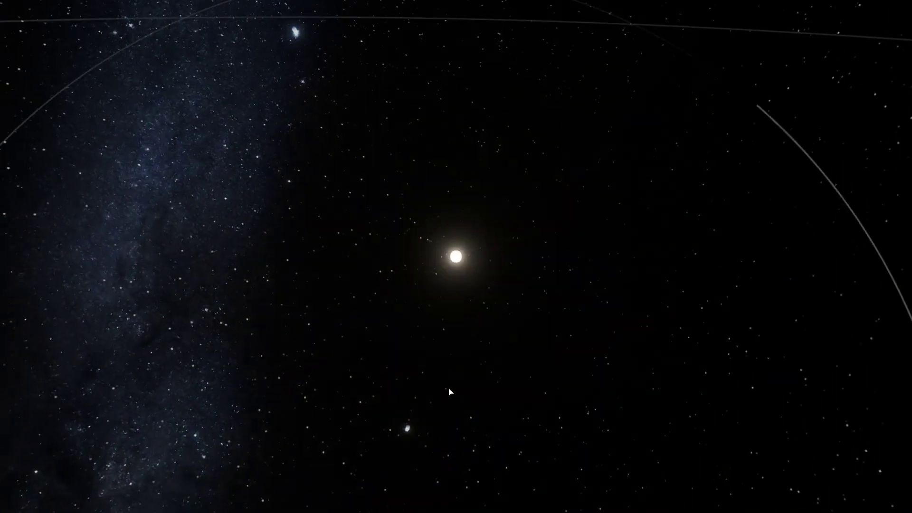
pyautogui.moveTo(230, 186); pyautogui.dragTo(20, 42)
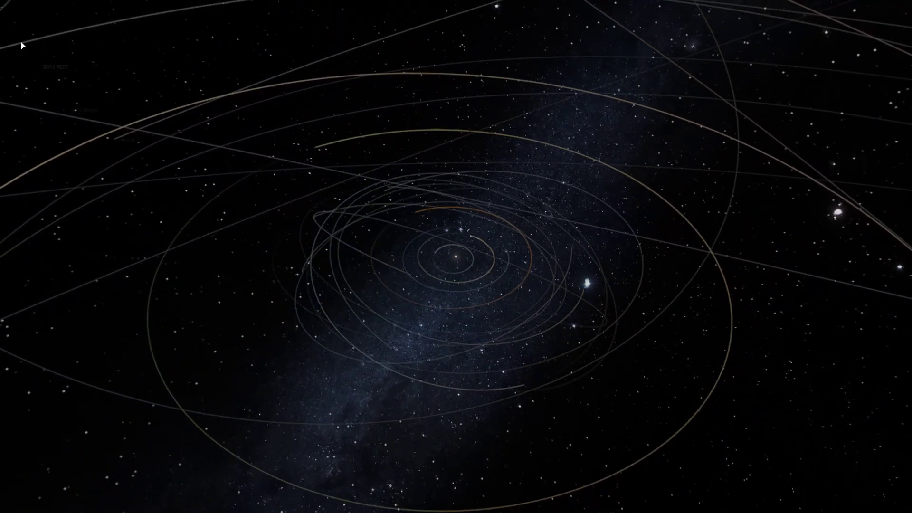
# Create a new empty simulation to replace the default solar system.
pyautogui.click(11, 11)
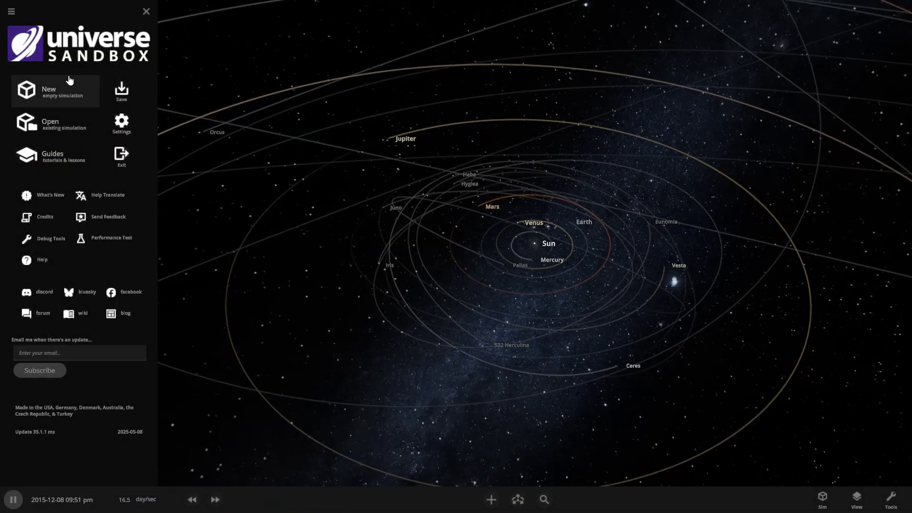
pyautogui.click(29, 90)
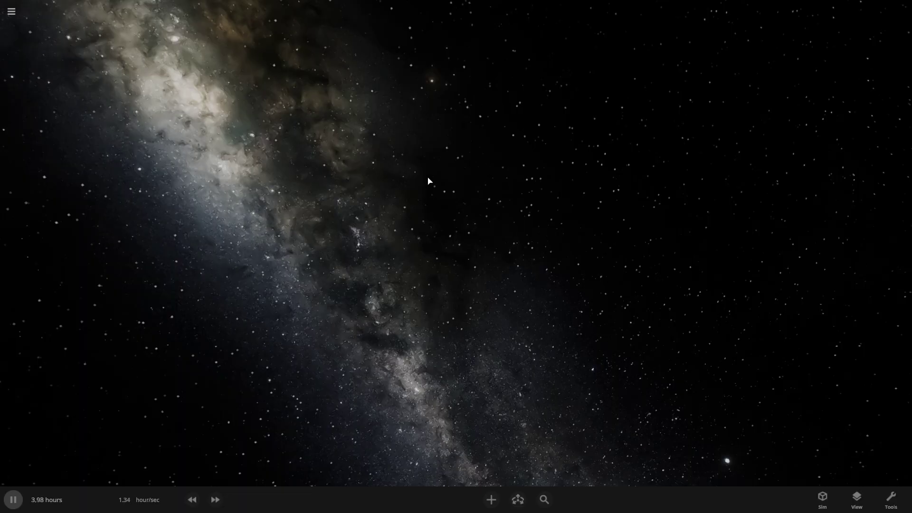
pyautogui.moveTo(440, 198); pyautogui.dragTo(581, 354)
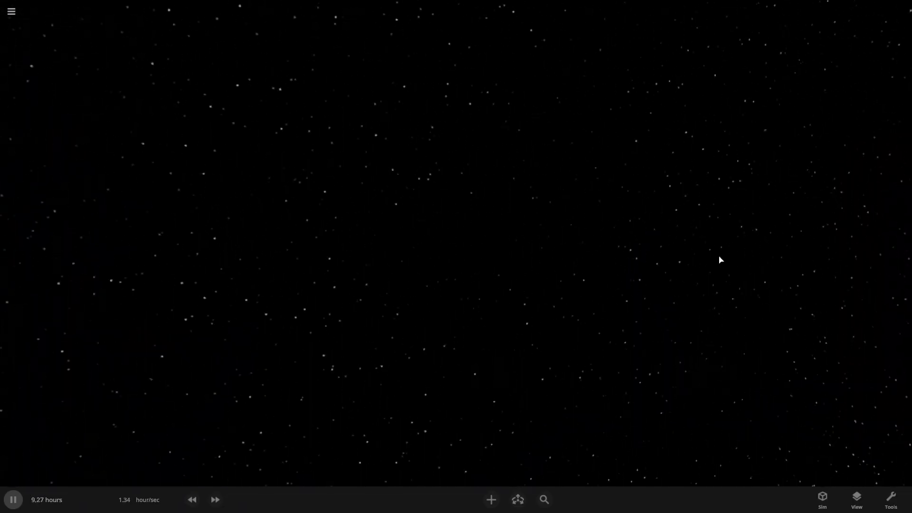
pyautogui.moveTo(718, 259); pyautogui.dragTo(489, 498)
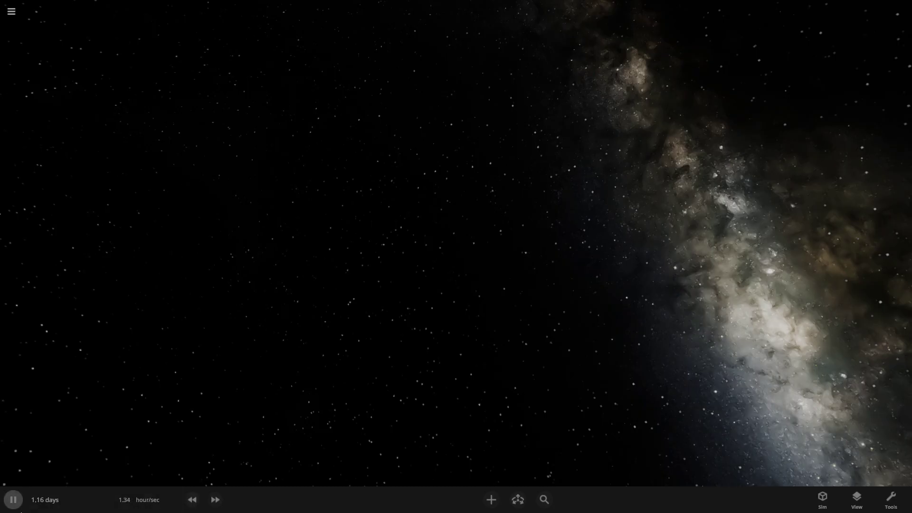
# Add the Sun from the star objects to the empty simulation and open its properties.
pyautogui.click(491, 500)
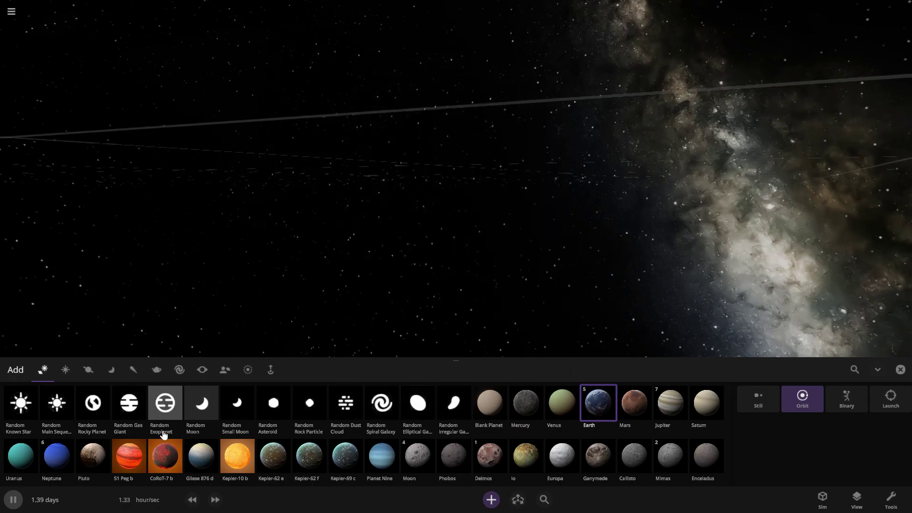
pyautogui.click(65, 370)
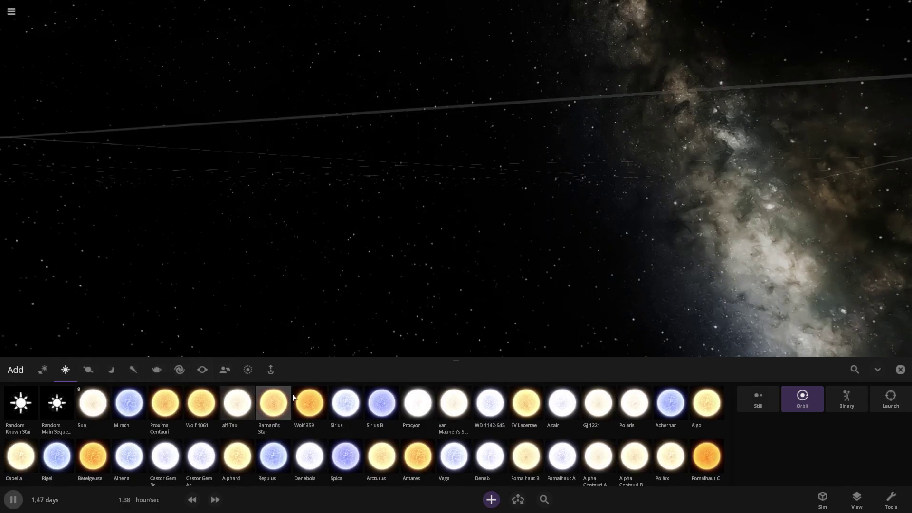
pyautogui.click(92, 403)
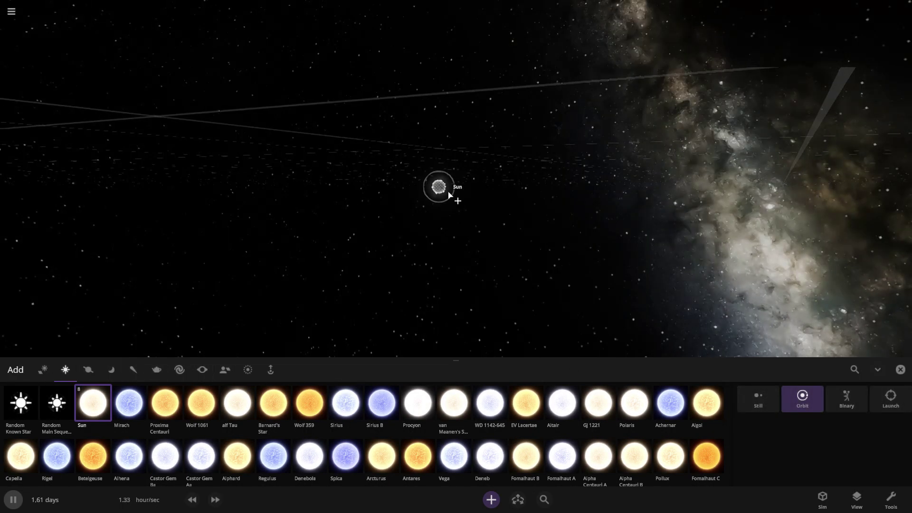
pyautogui.moveTo(449, 196); pyautogui.dragTo(433, 244, button='right')
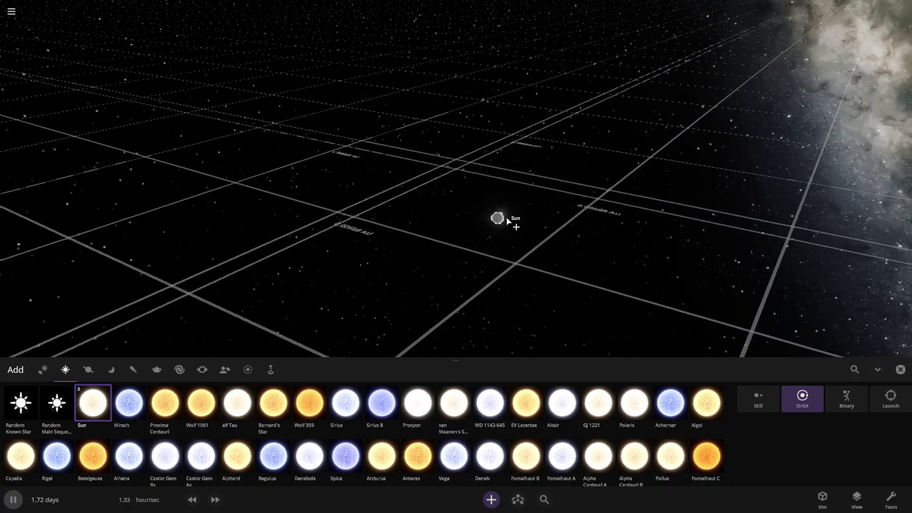
pyautogui.click(510, 123)
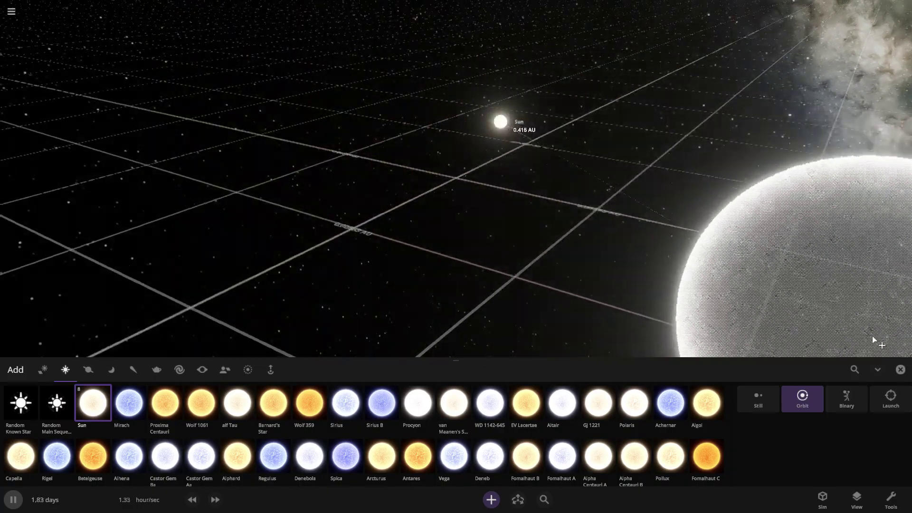
pyautogui.click(891, 500)
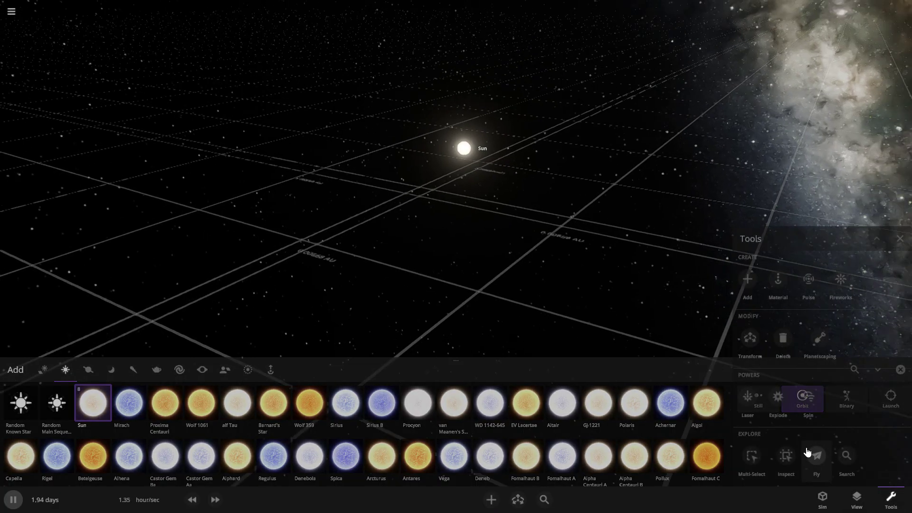
pyautogui.click(780, 337)
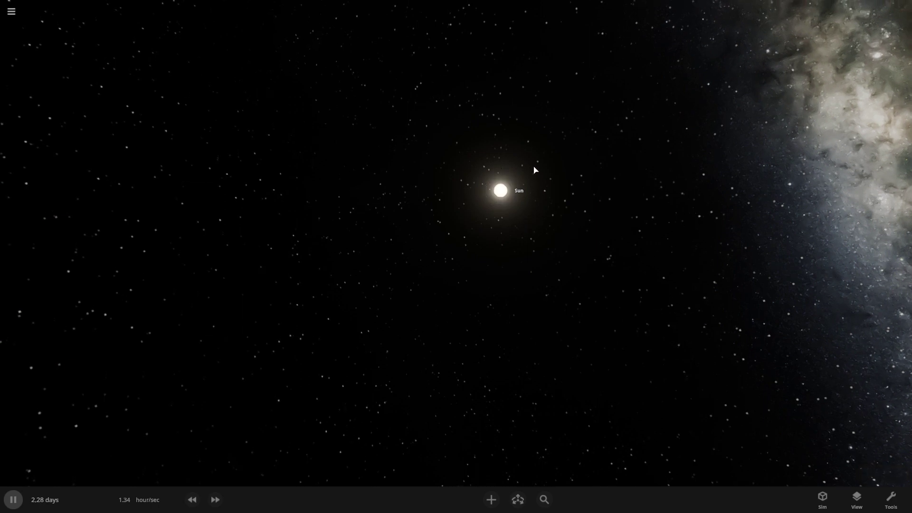
pyautogui.click(504, 187)
pyautogui.click(491, 217)
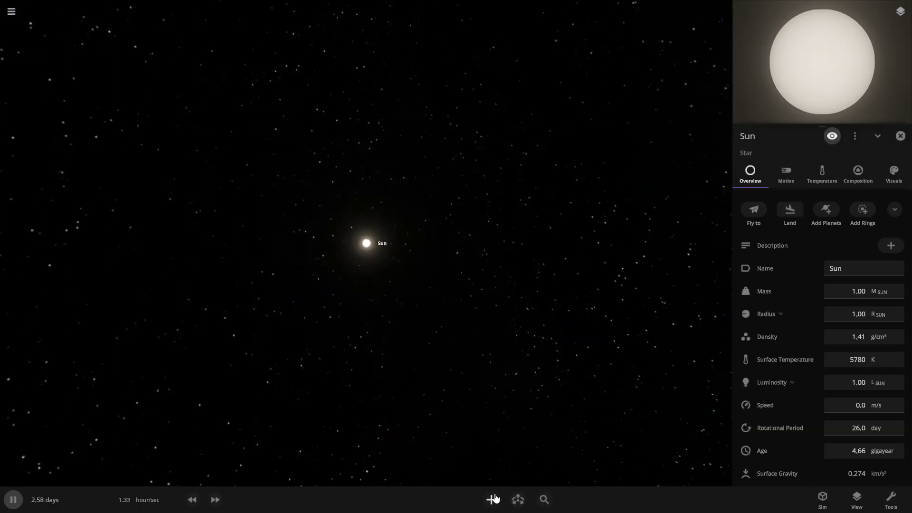
# Place a Blank Planet in orbit around the Sun at a distance of about 0.4 AU.
pyautogui.click(492, 499)
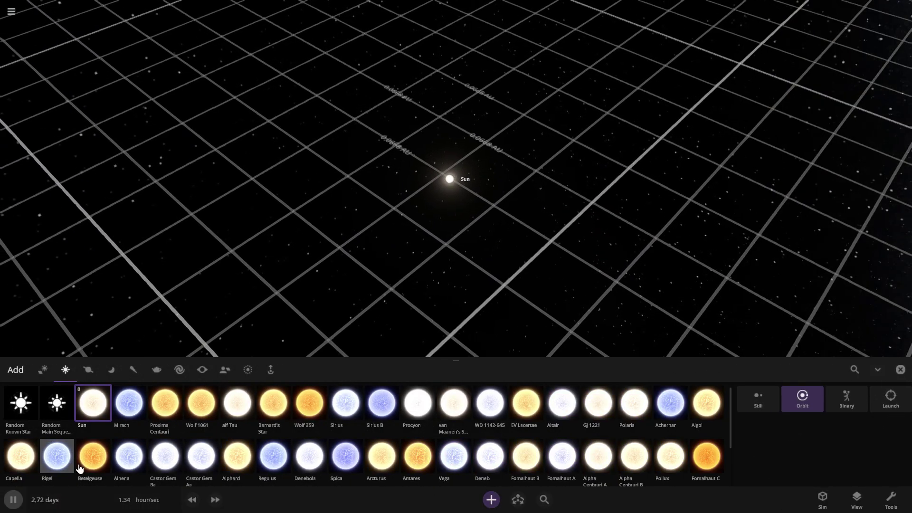
pyautogui.click(112, 369)
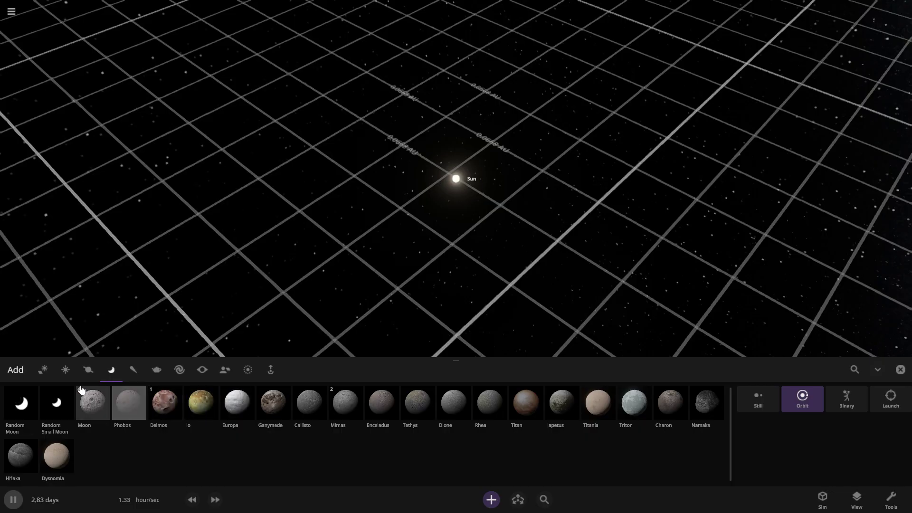
pyautogui.click(88, 370)
pyautogui.click(125, 402)
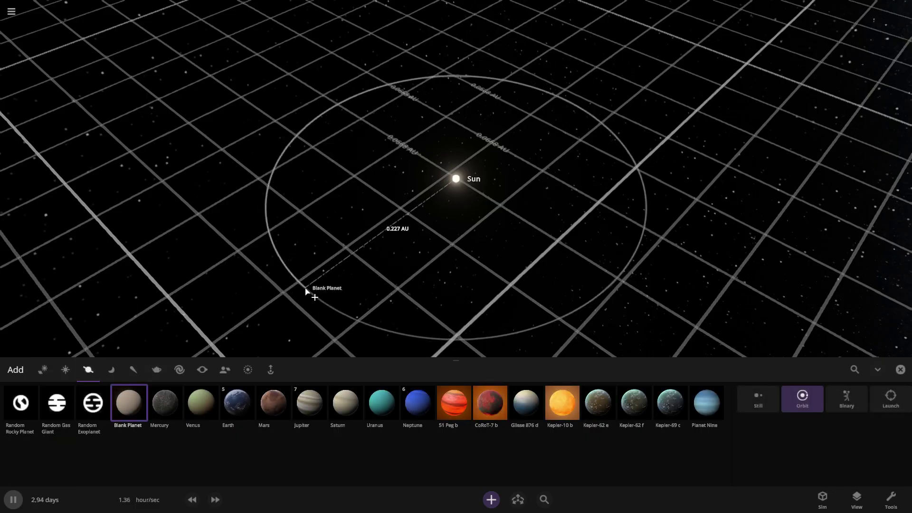
pyautogui.scroll(-3, 310, 301)
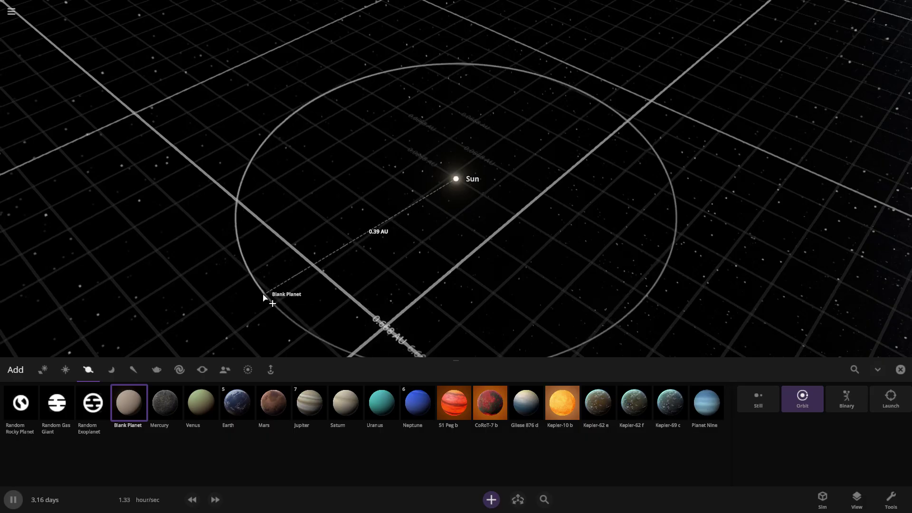
pyautogui.click(256, 295)
# Place two more Blank Planets in orbit around the Sun, one at 1.00 AU and one at 0.72 AU.
pyautogui.scroll(-4, 257, 294)
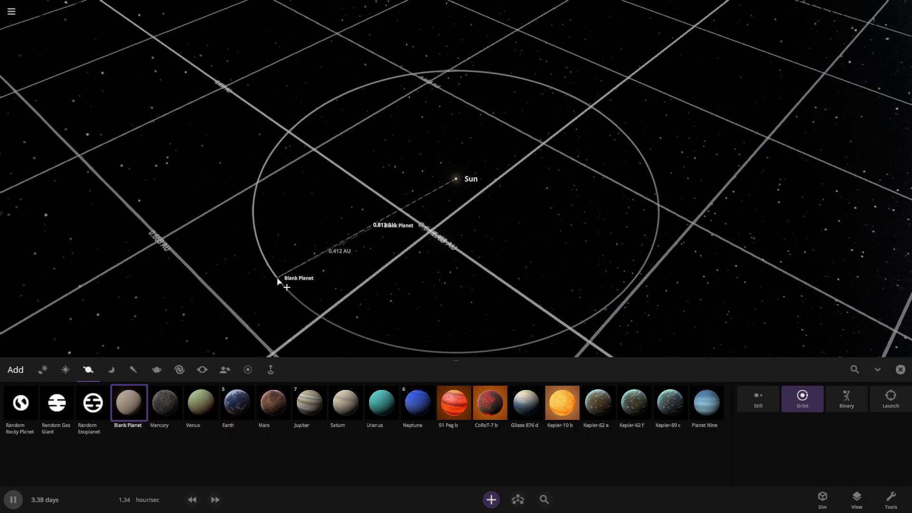
pyautogui.scroll(-3, 261, 281)
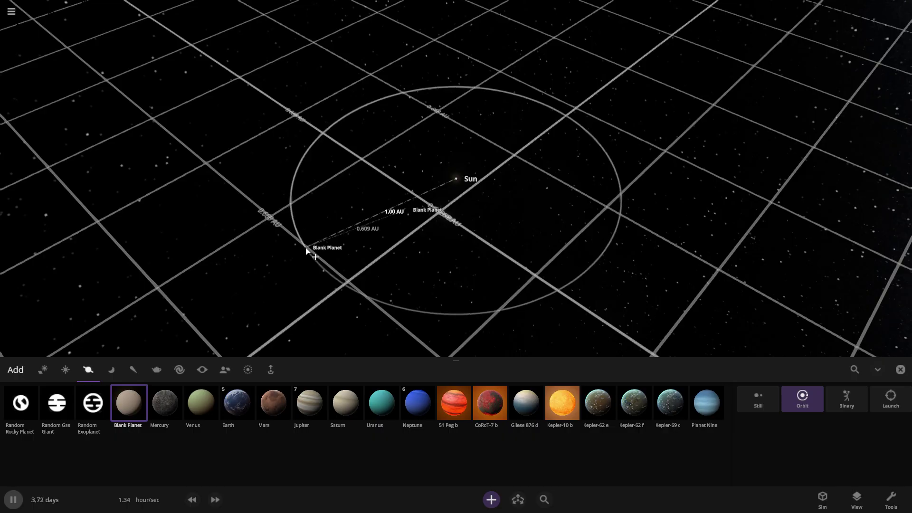
pyautogui.click(306, 248)
pyautogui.scroll(3, 307, 248)
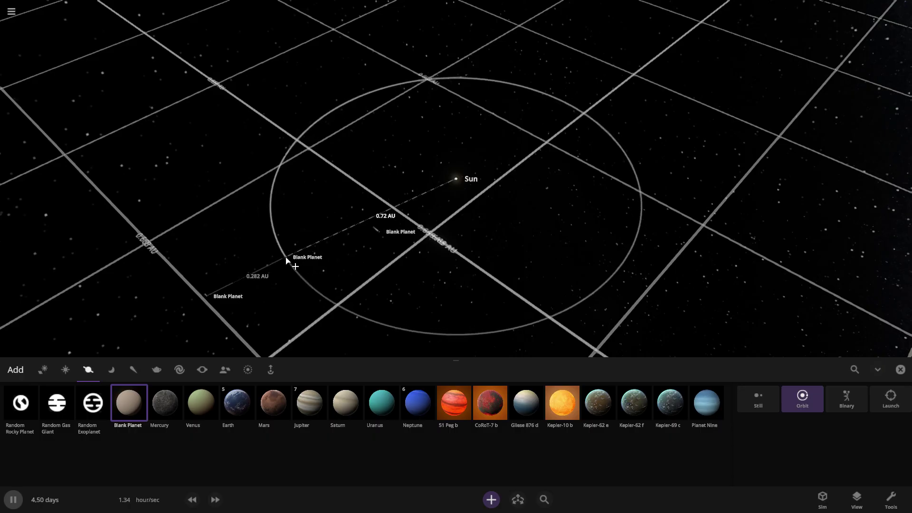
pyautogui.click(286, 260)
pyautogui.click(900, 370)
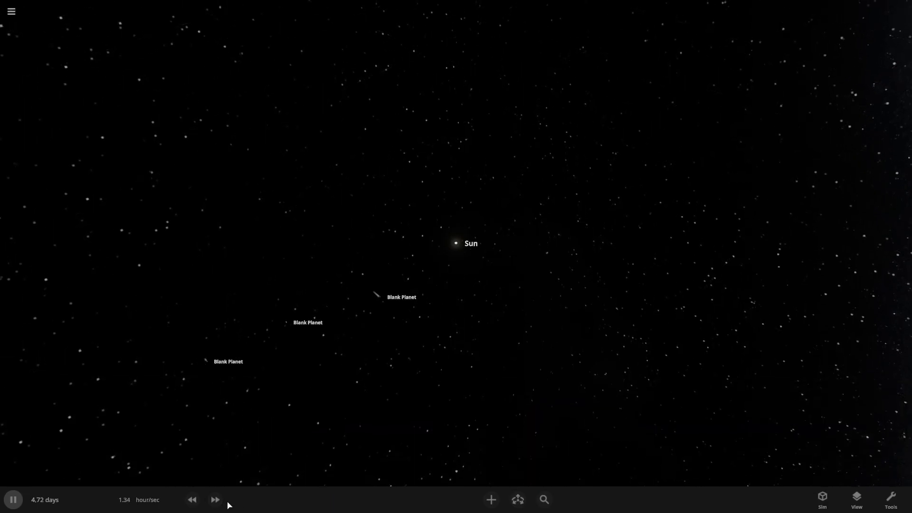
# Raise the target simulation speed to 11.0 month/sec, then pause the simulation.
pyautogui.click(216, 501)
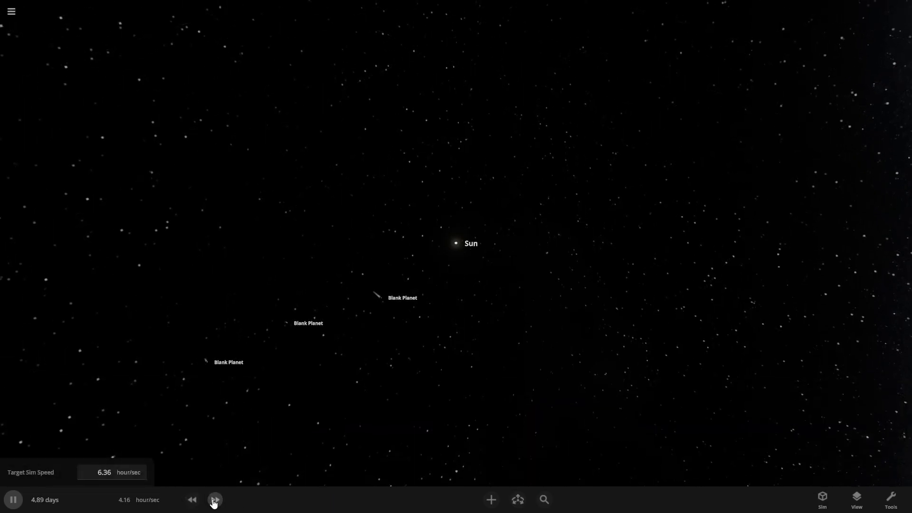
pyautogui.click(215, 499)
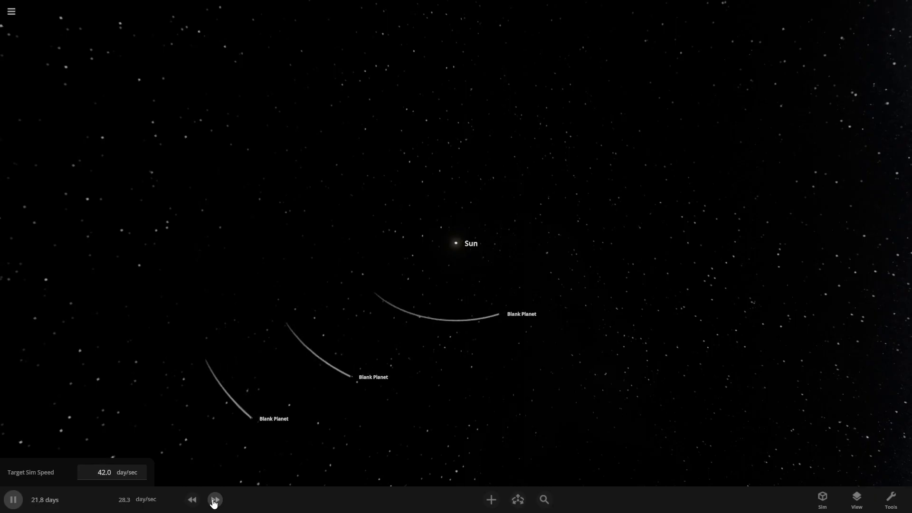
pyautogui.click(216, 500)
pyautogui.click(215, 500)
pyautogui.click(13, 499)
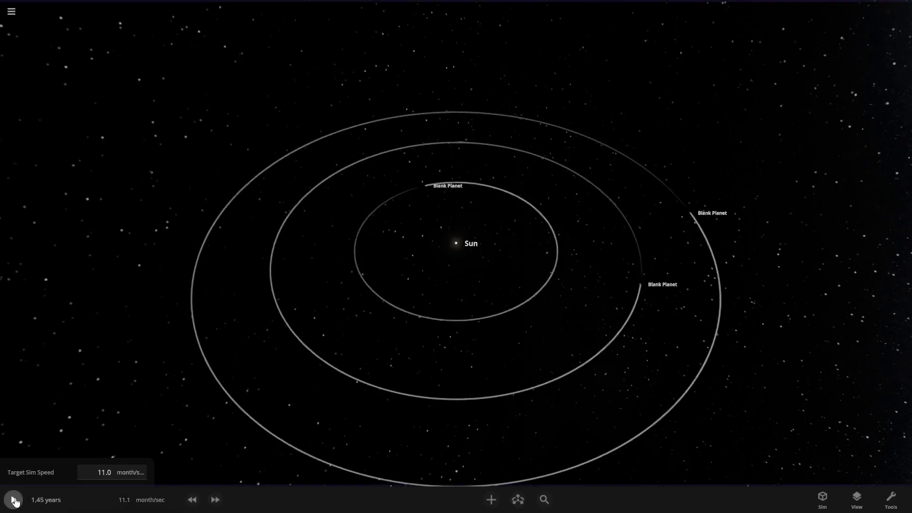
# Fly to the innermost Blank Planet and set its mass to 0.0815 Earth masses.
pyautogui.click(436, 189)
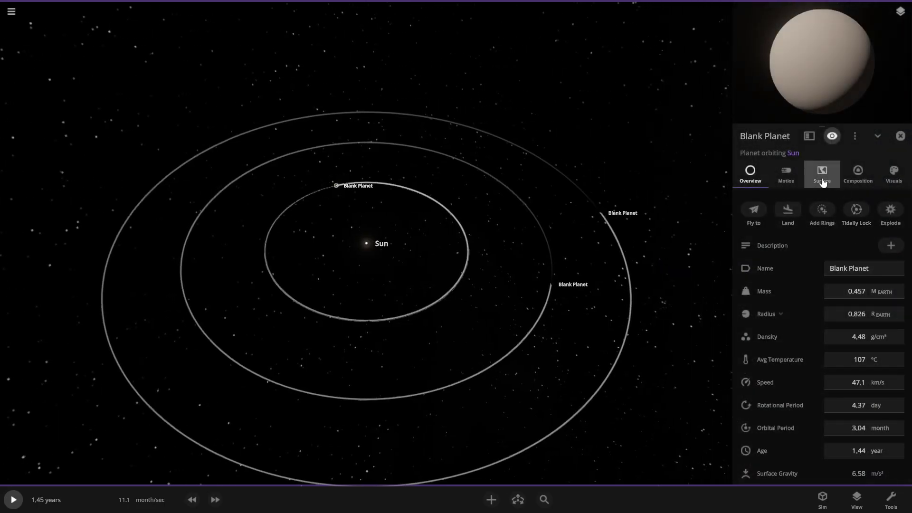
pyautogui.click(754, 209)
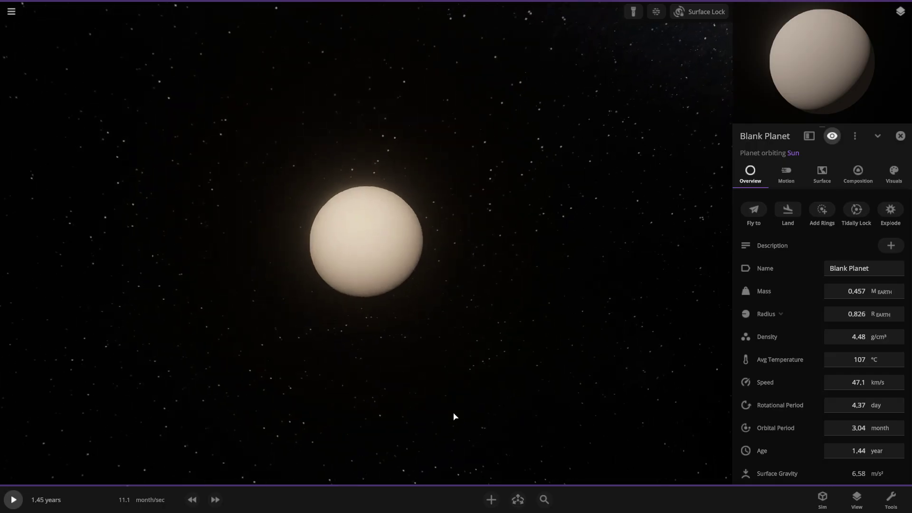
pyautogui.scroll(5, 461, 416)
pyautogui.scroll(-3, 520, 201)
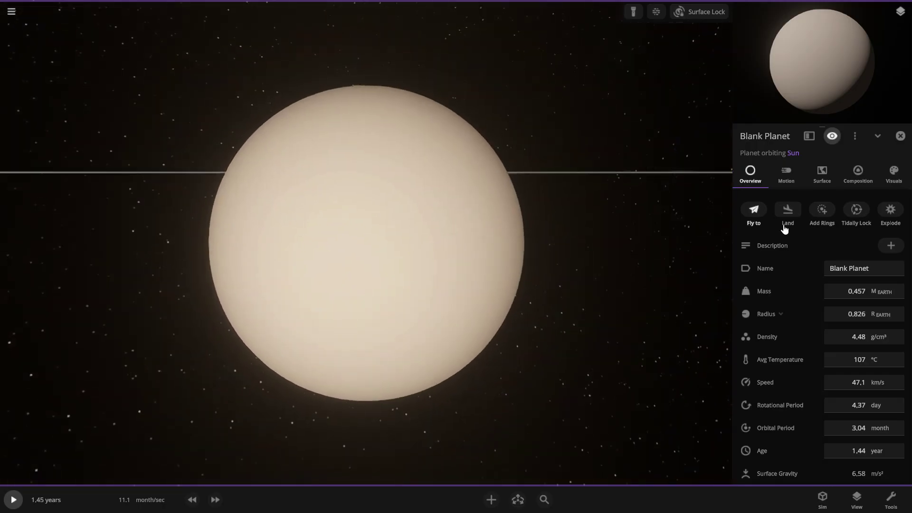
pyautogui.click(855, 292)
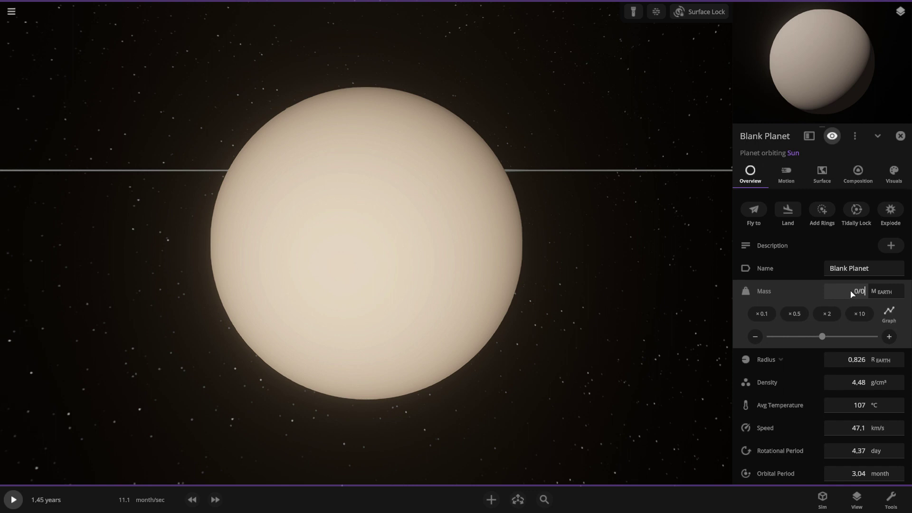
pyautogui.write('0,0185')
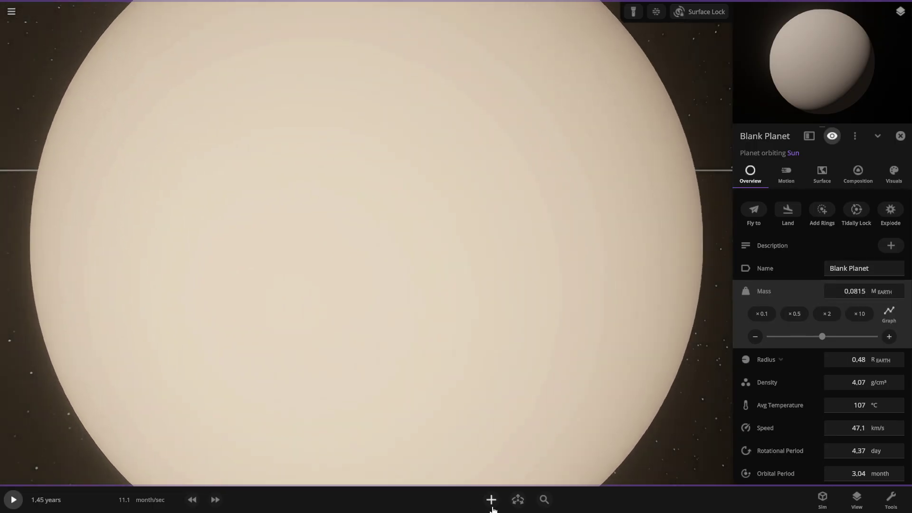
# Preview Mercury next to the innermost Blank Planet to compare their sizes, without placing it.
pyautogui.click(491, 500)
pyautogui.click(165, 403)
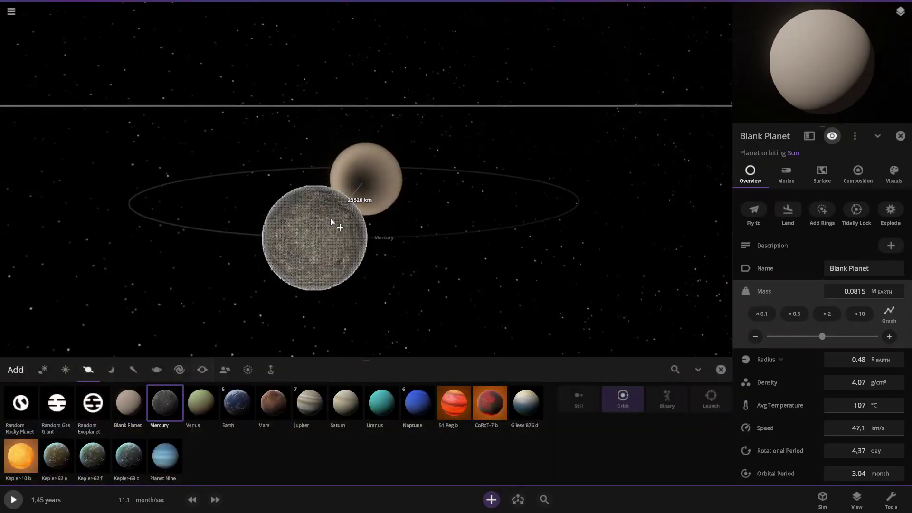
pyautogui.scroll(2, 459, 185)
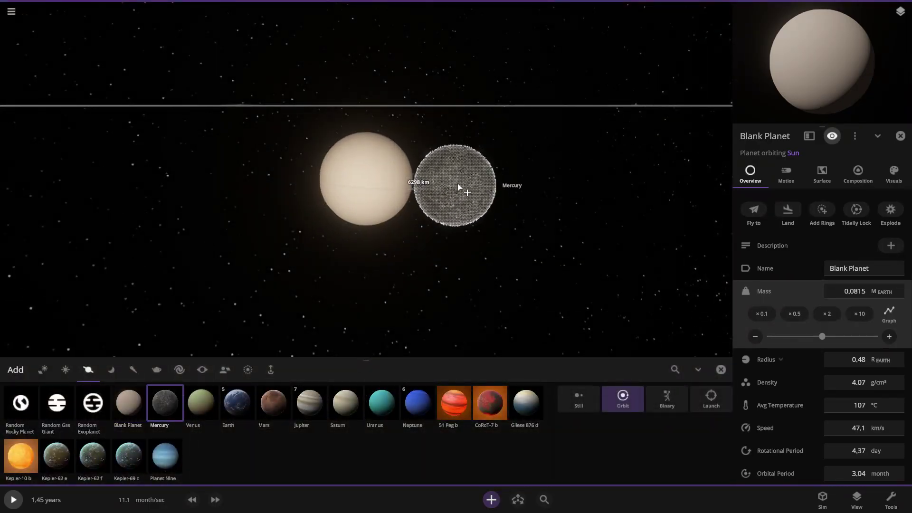
pyautogui.click(721, 370)
pyautogui.scroll(2, 665, 295)
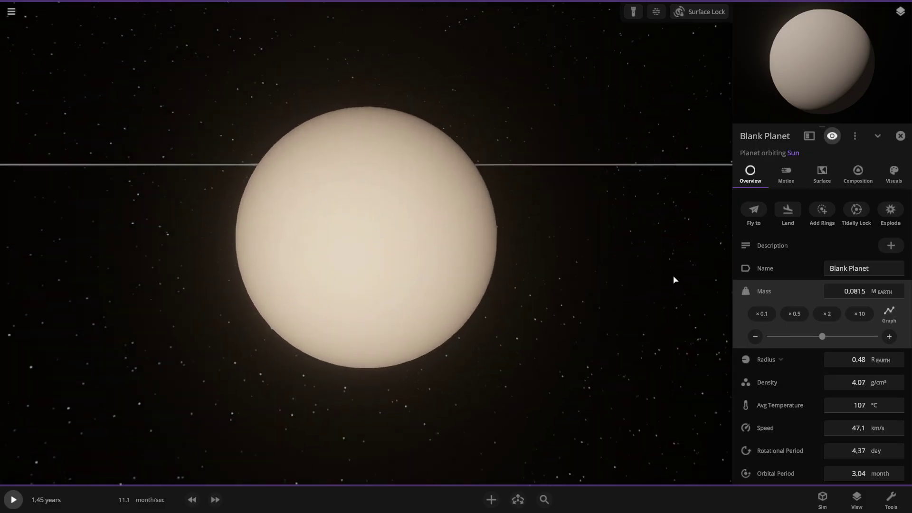
# Set the innermost Blank Planet's rotational period to 100 days.
pyautogui.scroll(-1, 674, 279)
pyautogui.click(786, 174)
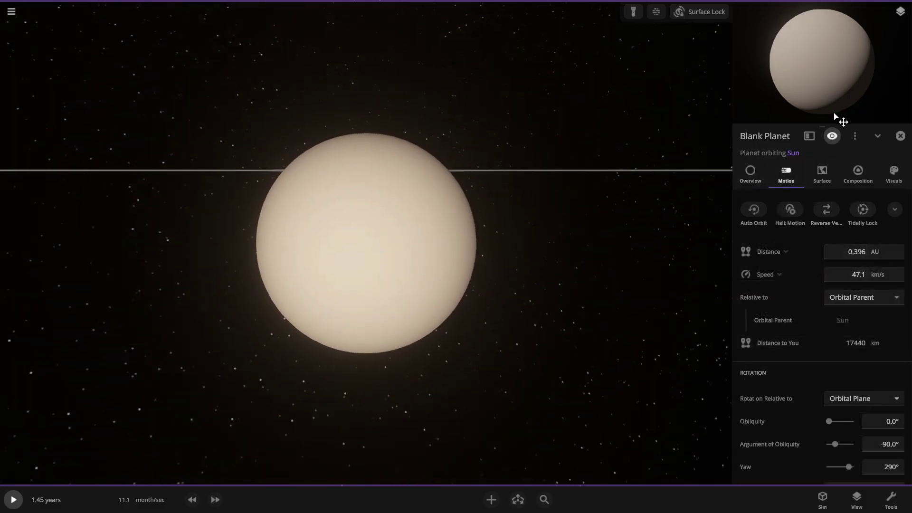
pyautogui.scroll(-3, 839, 359)
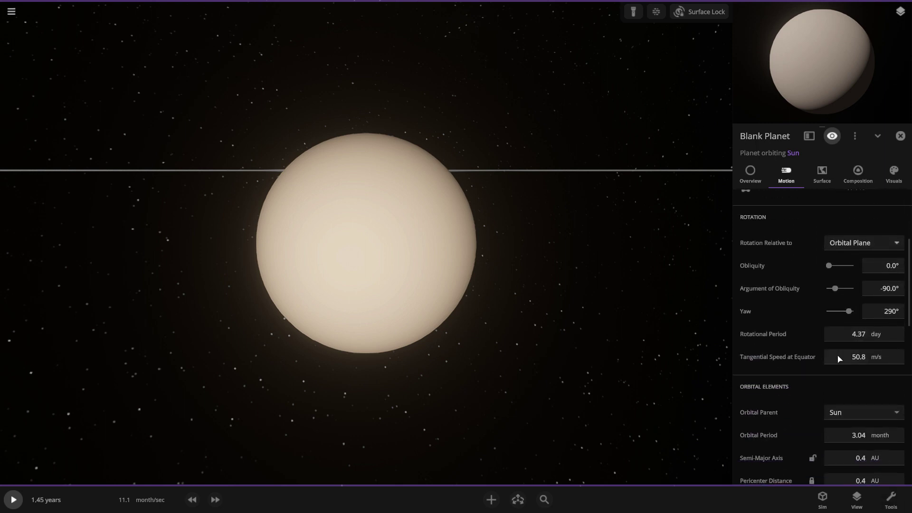
pyautogui.click(850, 336)
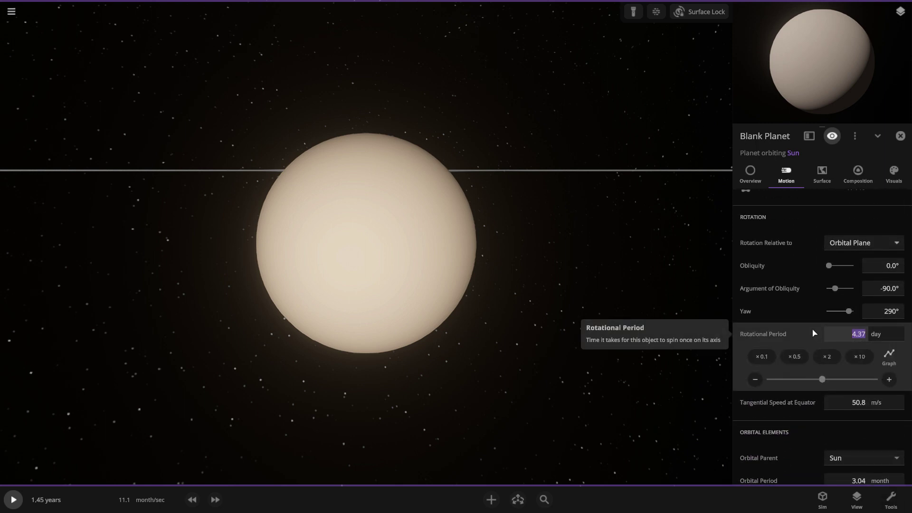
pyautogui.press('BackSpace')
pyautogui.write('1')
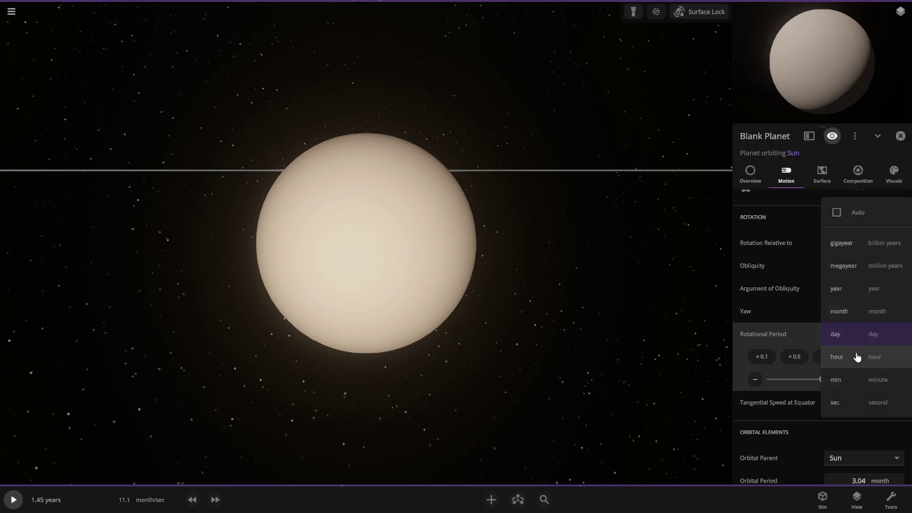
pyautogui.click(856, 356)
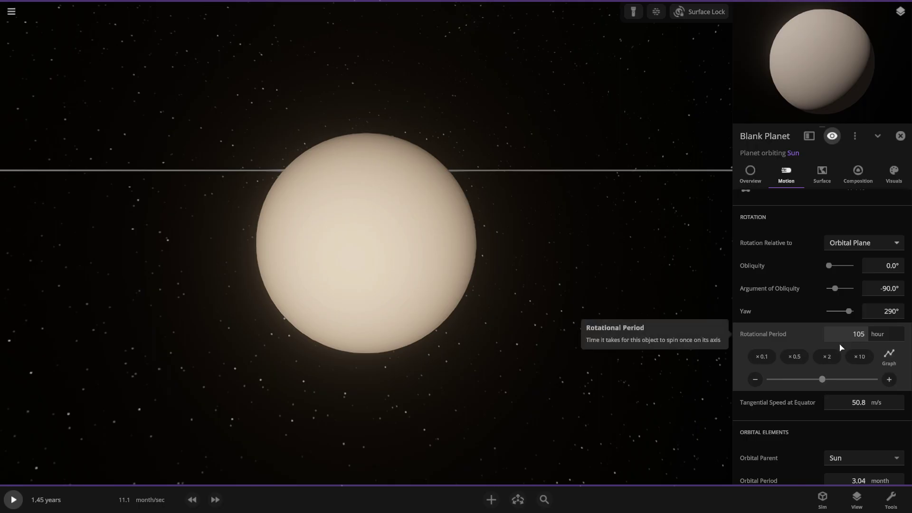
pyautogui.click(873, 334)
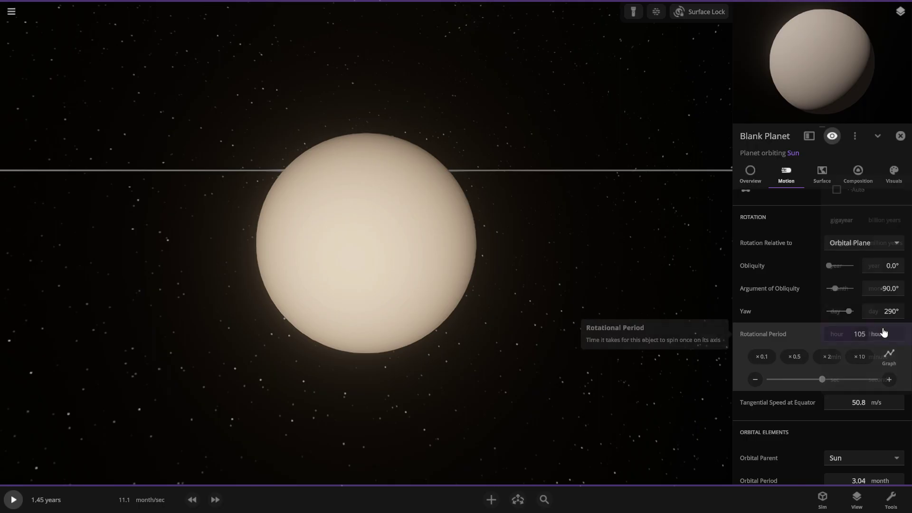
pyautogui.click(879, 314)
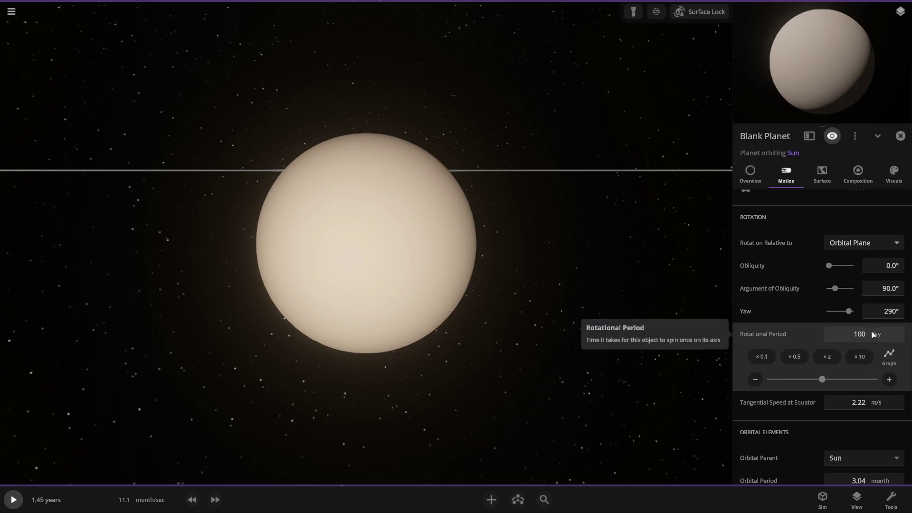
pyautogui.click(871, 331)
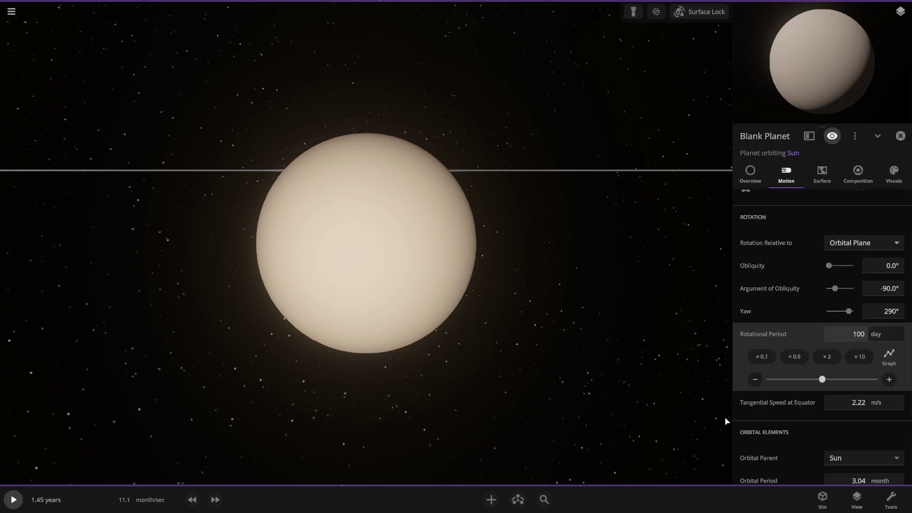
pyautogui.moveTo(506, 438); pyautogui.dragTo(494, 418)
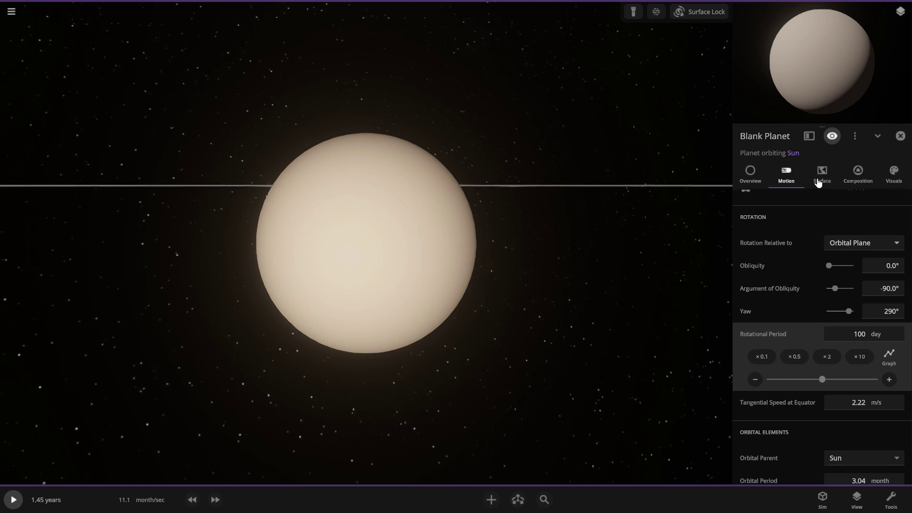
# Give the planet a thin atmosphere with a mass of 0.473 Mars atmosphere masses.
pyautogui.click(818, 183)
pyautogui.scroll(-4, 826, 401)
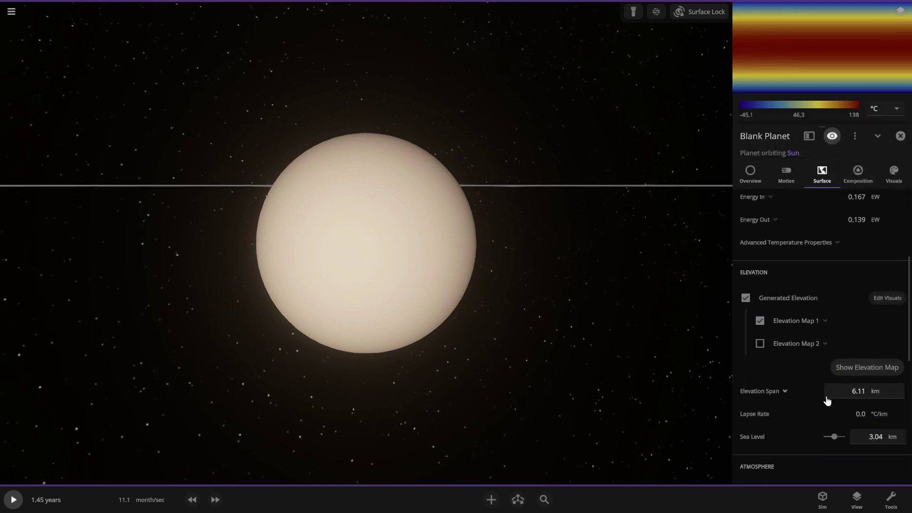
pyautogui.scroll(-3, 827, 401)
pyautogui.click(866, 400)
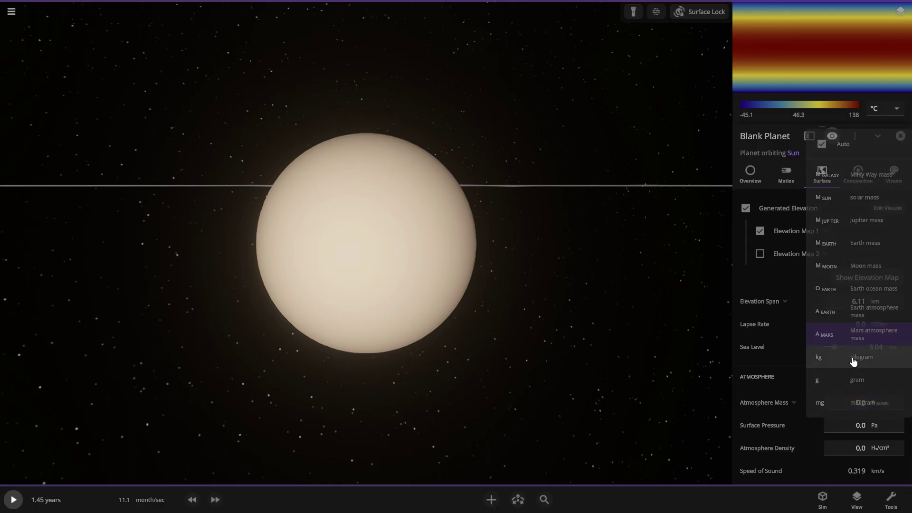
pyautogui.click(855, 335)
pyautogui.write('1')
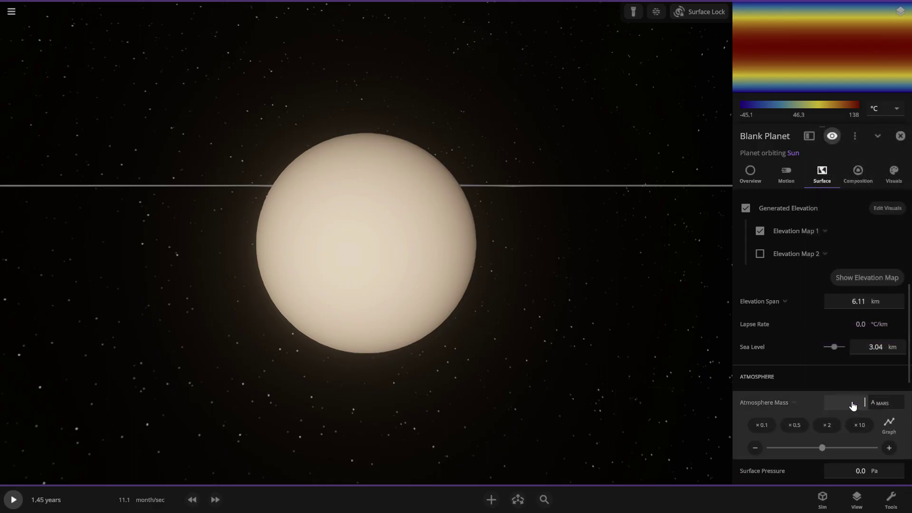
pyautogui.press('Return')
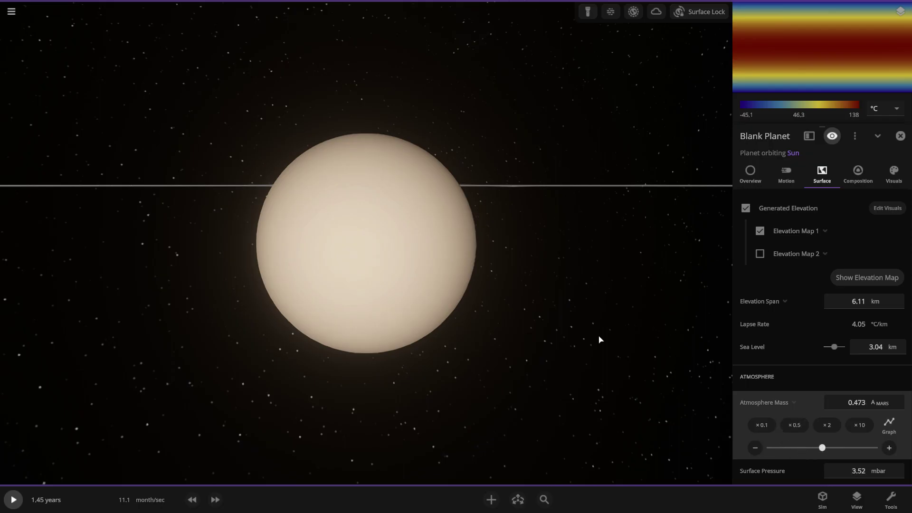
# Change the planet's atmosphere colour to white (#FFFFFF) and hide its Clouds layer.
pyautogui.click(894, 173)
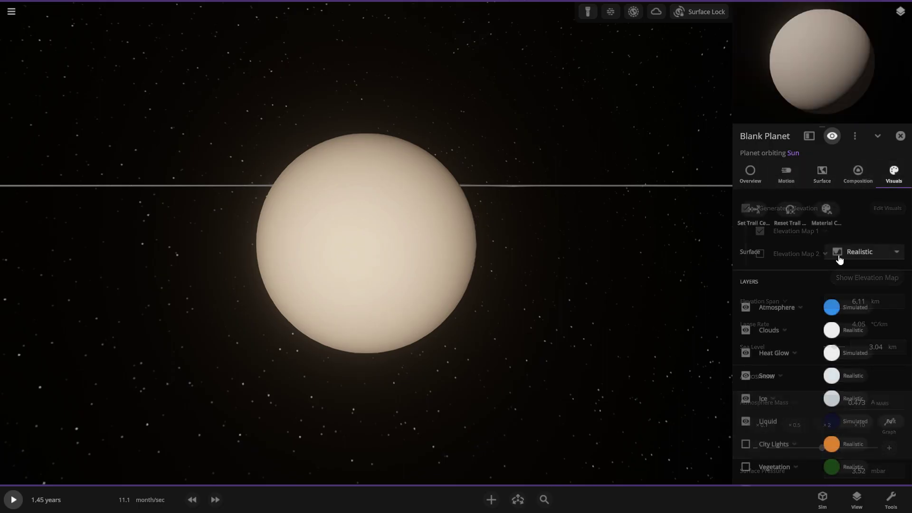
pyautogui.click(831, 308)
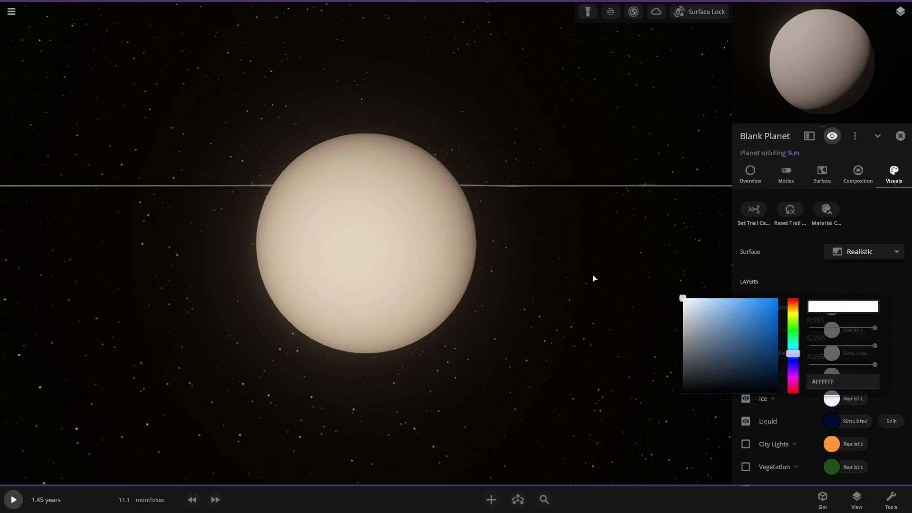
pyautogui.click(828, 304)
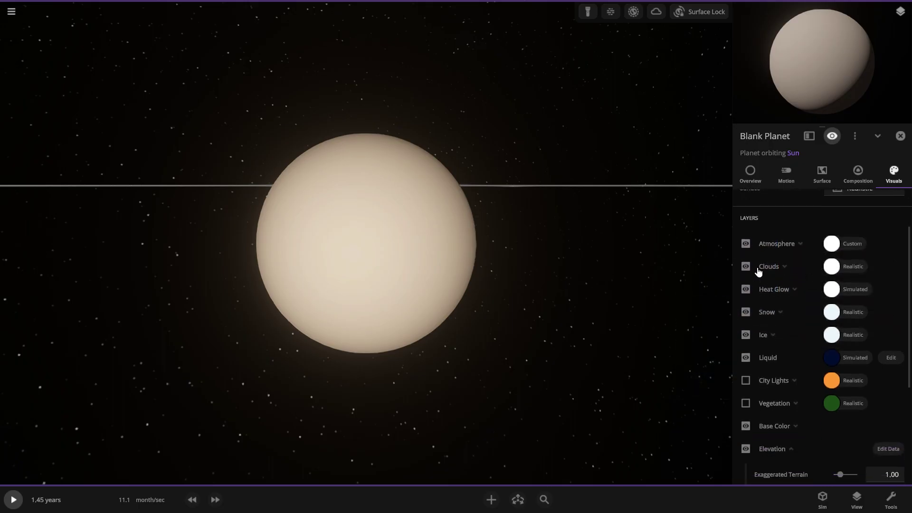
pyautogui.scroll(-3, 768, 316)
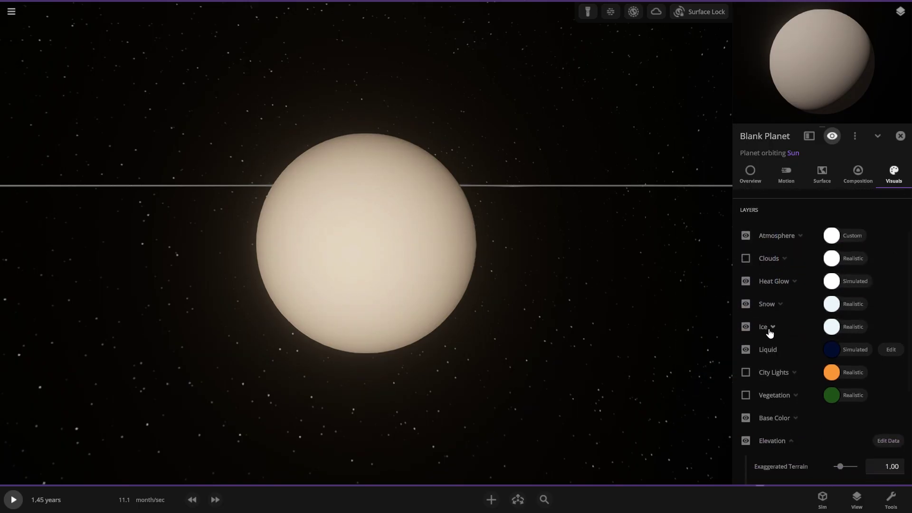
pyautogui.scroll(5, 769, 345)
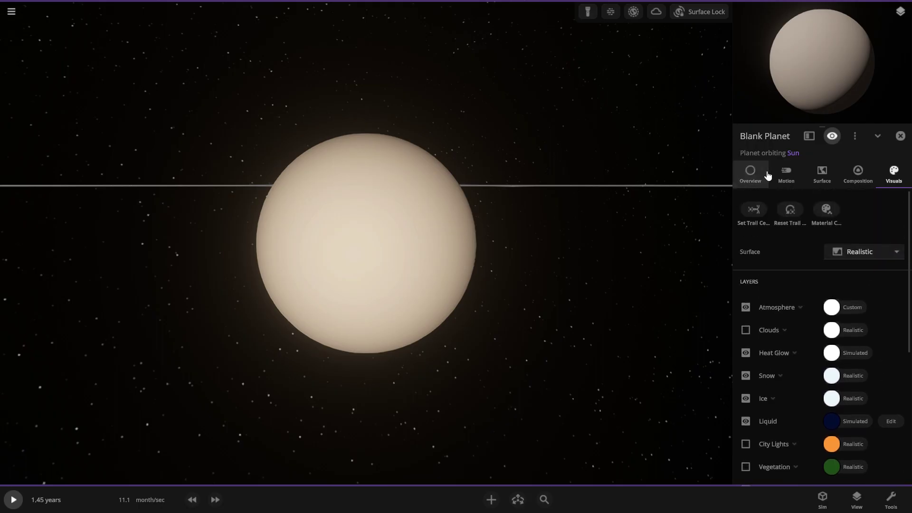
# Replace the flat Elevation Map 1 of the planet's surface with the Mercury map.
pyautogui.click(752, 173)
pyautogui.scroll(-1, 804, 278)
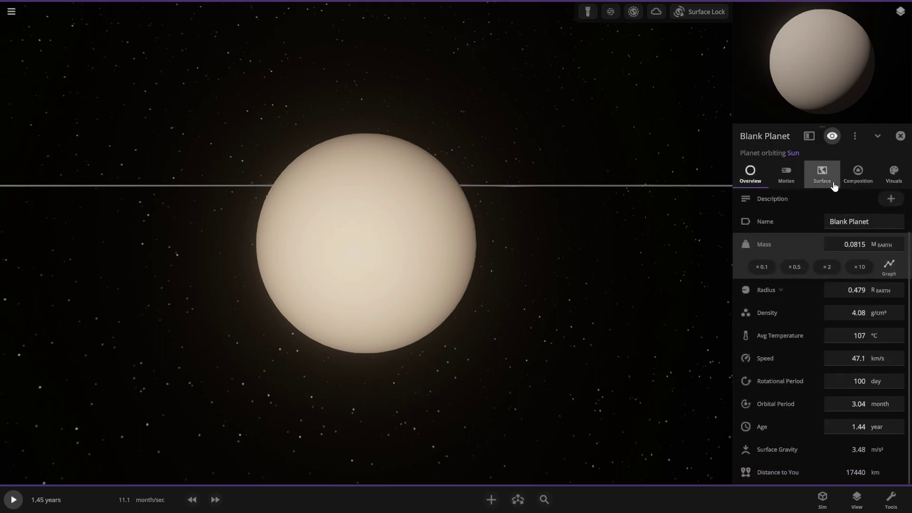
pyautogui.click(822, 173)
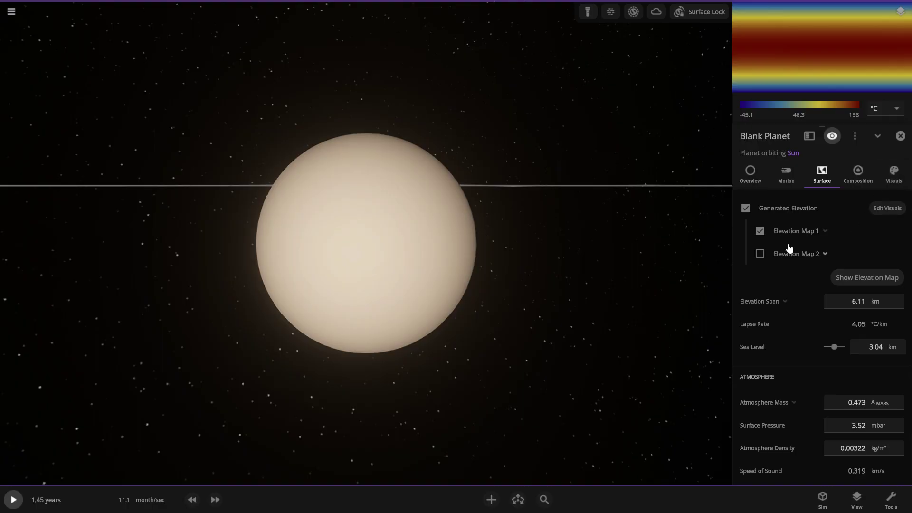
pyautogui.click(813, 238)
pyautogui.click(872, 257)
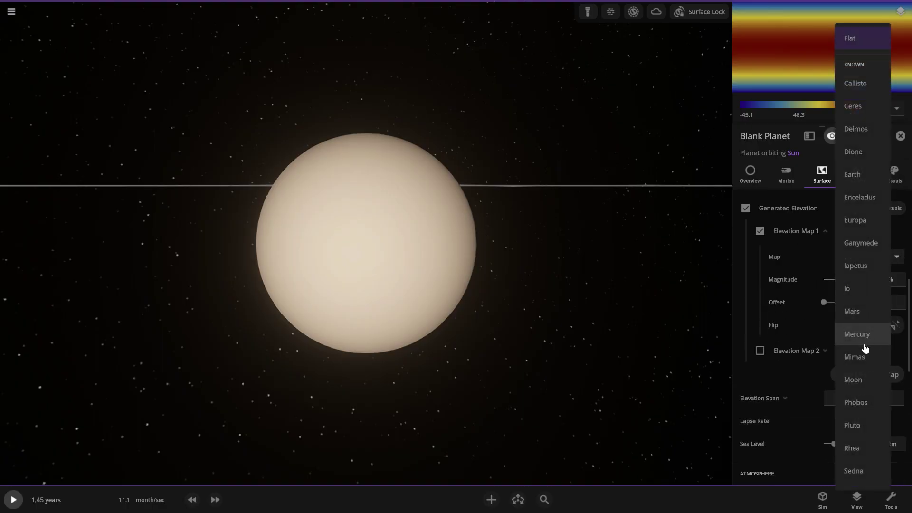
pyautogui.scroll(-1, 858, 137)
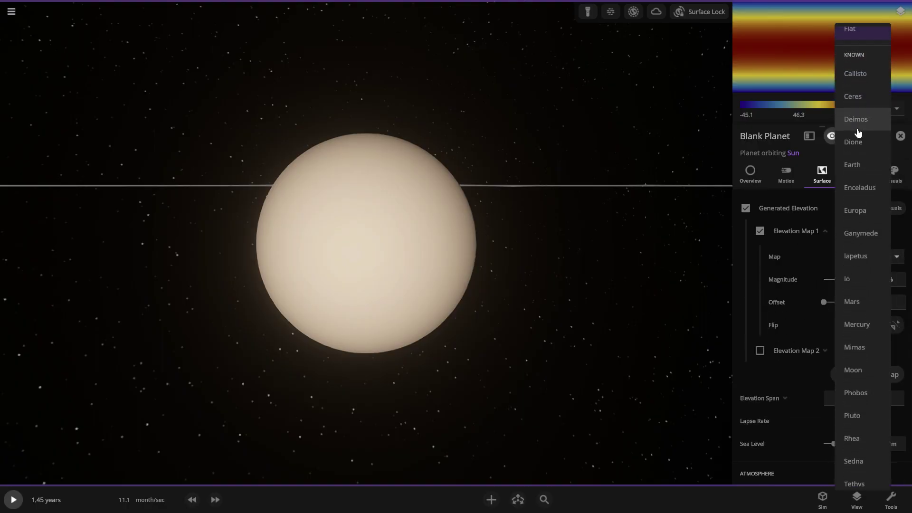
pyautogui.scroll(-3, 861, 413)
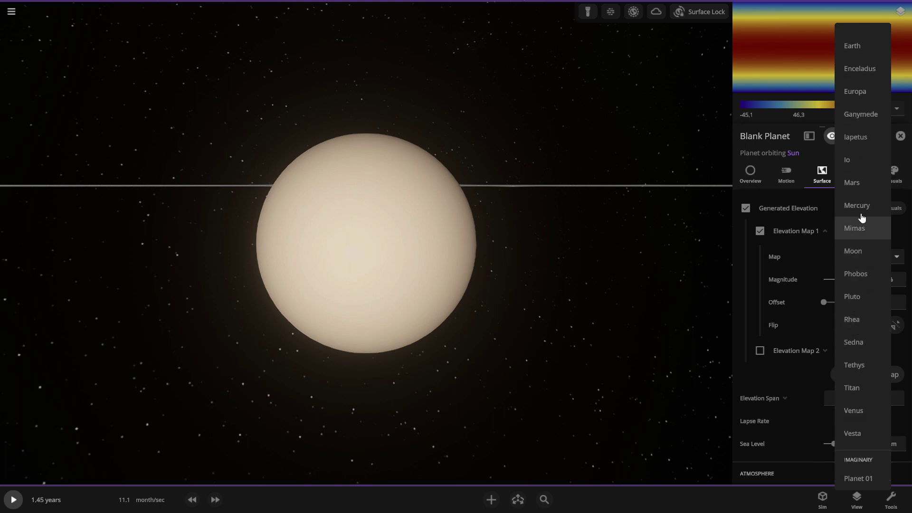
pyautogui.click(861, 206)
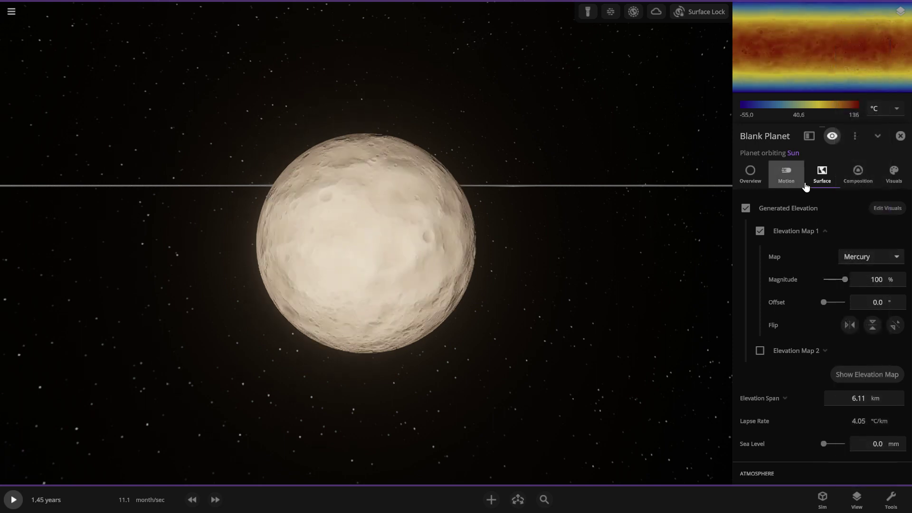
pyautogui.scroll(-2, 845, 266)
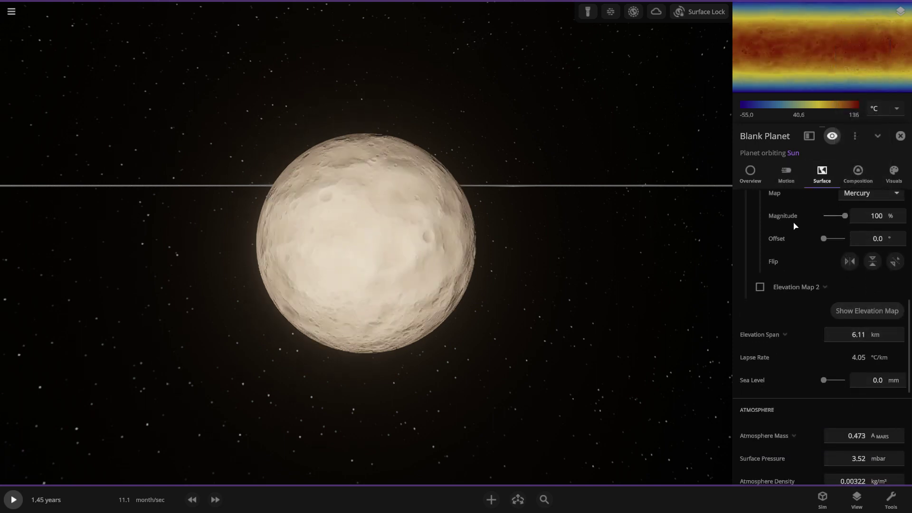
# Switch the planet's elevation-based base colour to Custom colours.
pyautogui.click(894, 174)
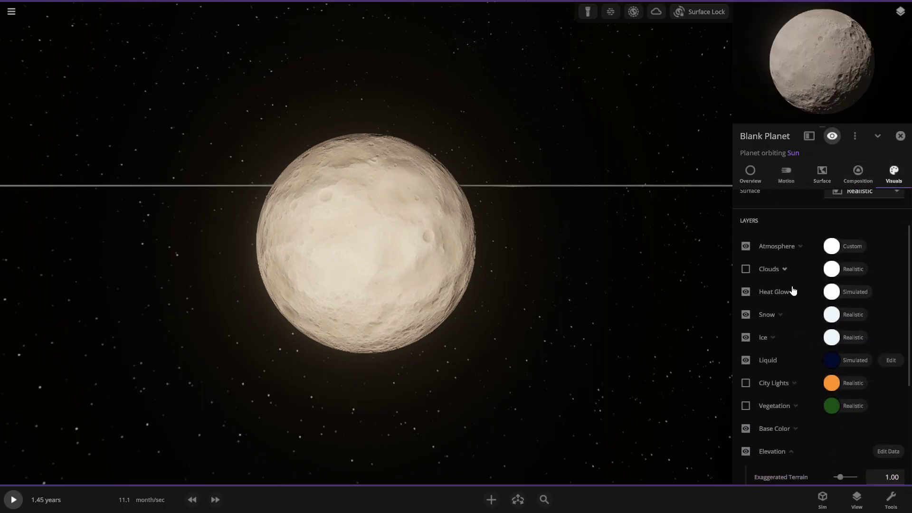
pyautogui.scroll(-2, 792, 290)
pyautogui.click(802, 365)
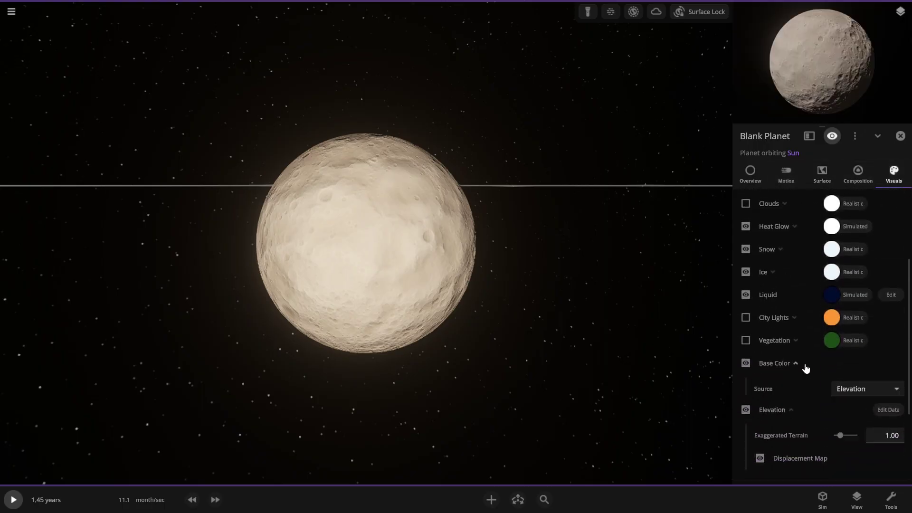
pyautogui.click(853, 388)
pyautogui.click(856, 389)
pyautogui.scroll(-3, 857, 427)
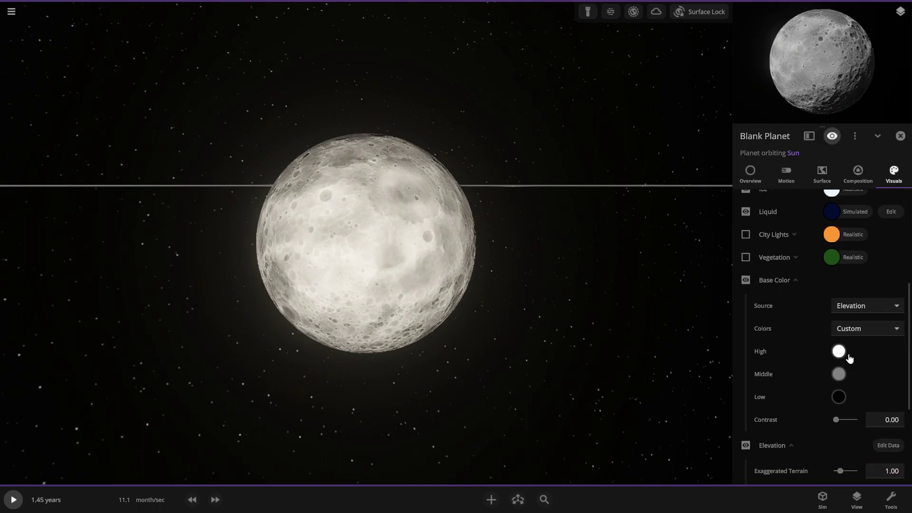
# Set the High base colour to a dark brownish grey, #312828.
pyautogui.click(839, 350)
pyautogui.click(697, 406)
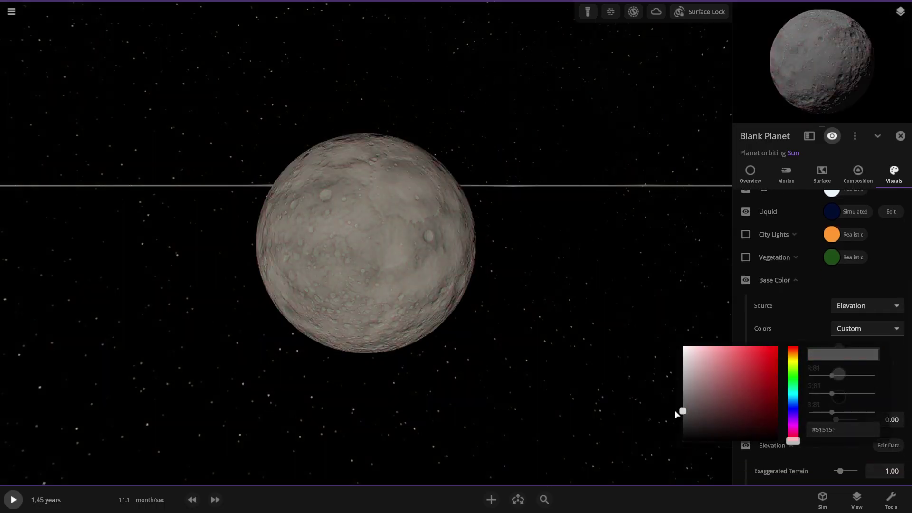
pyautogui.click(708, 413)
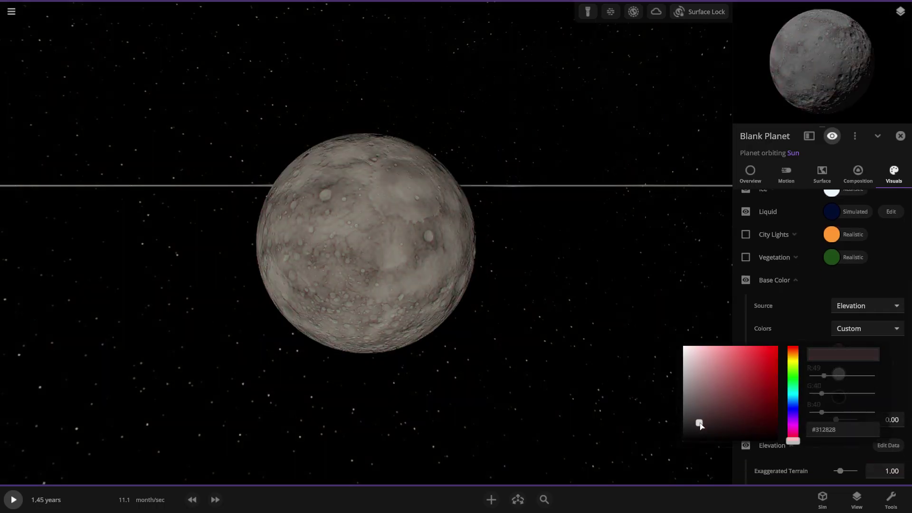
pyautogui.click(598, 289)
# Set the Middle base colour to a dark neutral grey, #484848.
pyautogui.click(839, 373)
pyautogui.click(694, 418)
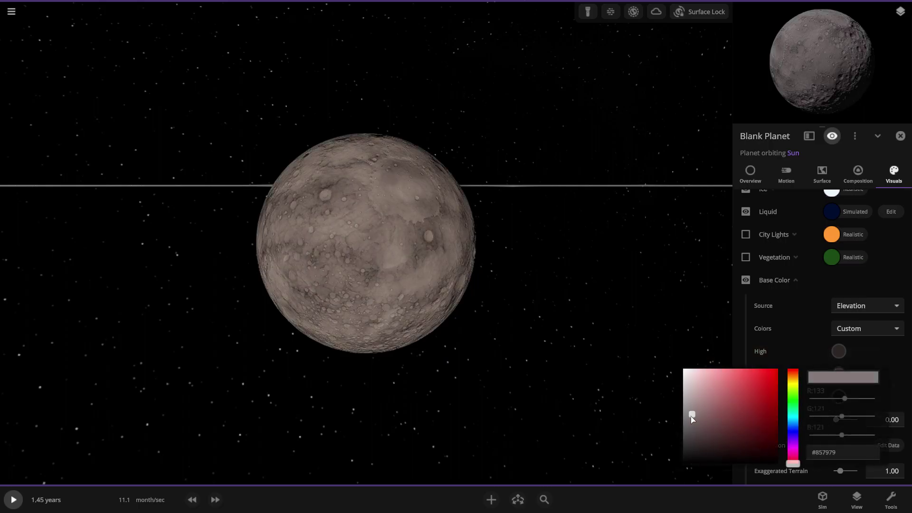
pyautogui.click(712, 428)
pyautogui.moveTo(713, 431); pyautogui.dragTo(669, 441)
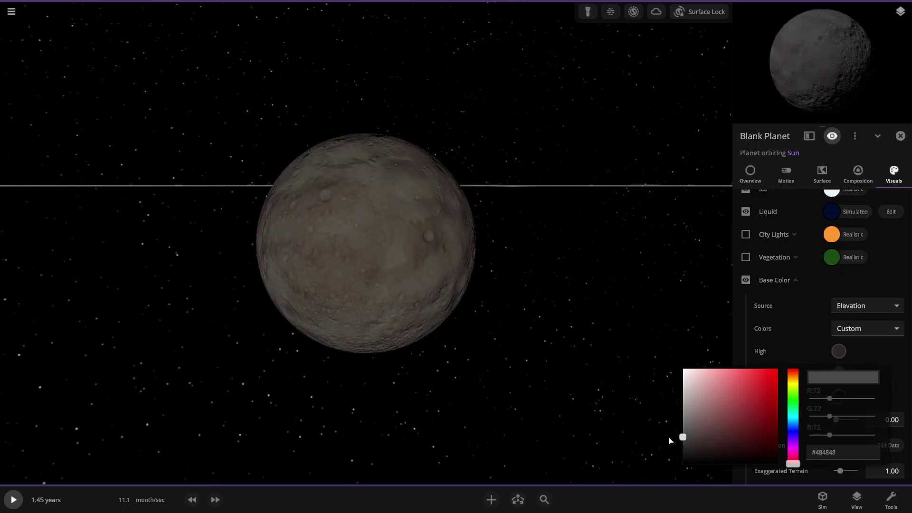
pyautogui.click(678, 331)
# Set the Low base colour to white, inspect the planet's surface up close, and return to its overview properties.
pyautogui.click(838, 397)
pyautogui.moveTo(723, 423); pyautogui.dragTo(635, 379)
pyautogui.click(636, 333)
pyautogui.moveTo(636, 333); pyautogui.dragTo(542, 378)
pyautogui.scroll(2, 537, 142)
pyautogui.scroll(-2, 552, 352)
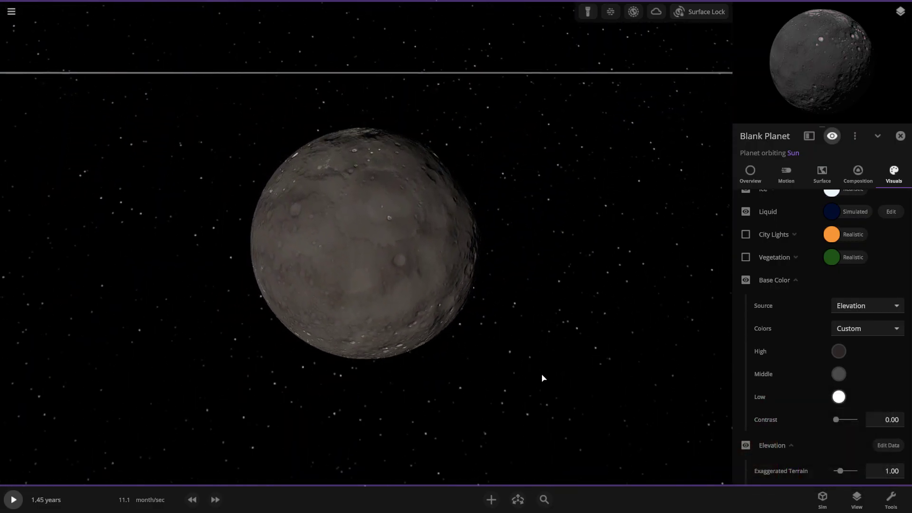
pyautogui.scroll(3, 543, 377)
pyautogui.scroll(-5, 566, 307)
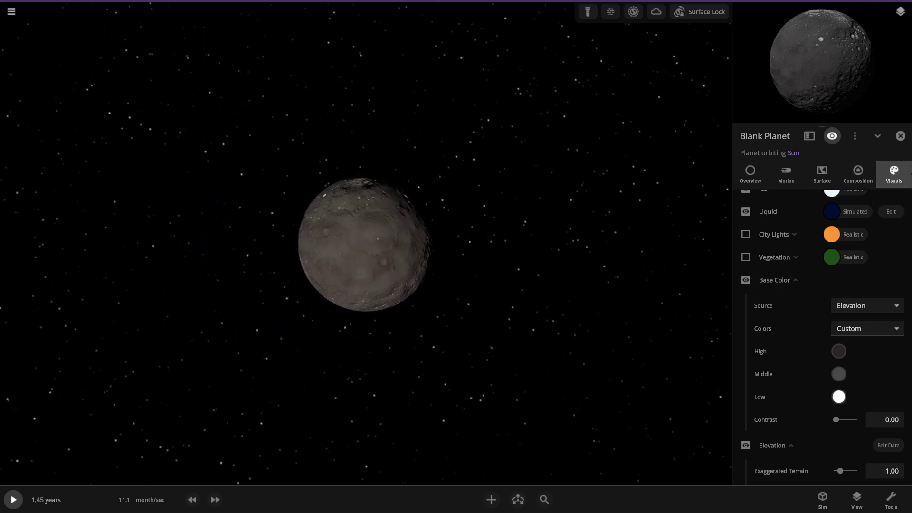
pyautogui.click(748, 174)
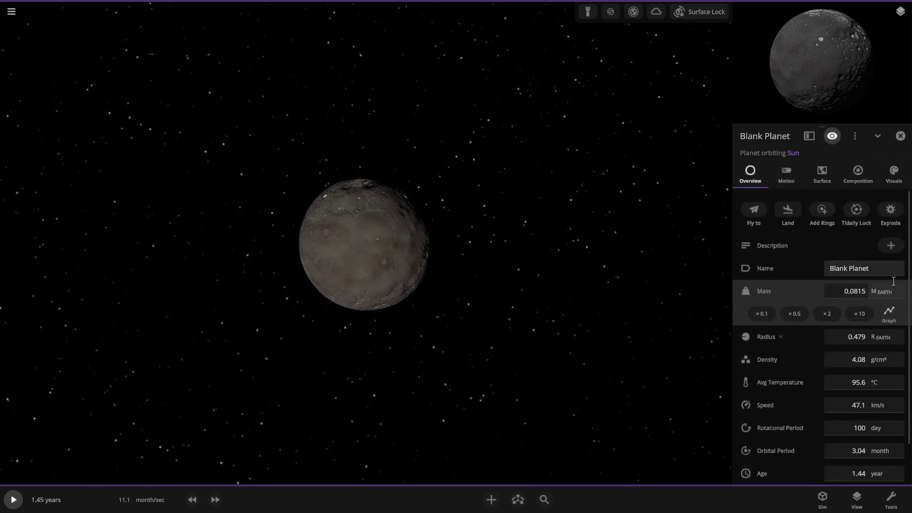
# Rename the innermost planet Mercury.
pyautogui.click(893, 275)
pyautogui.press('BackSpace')
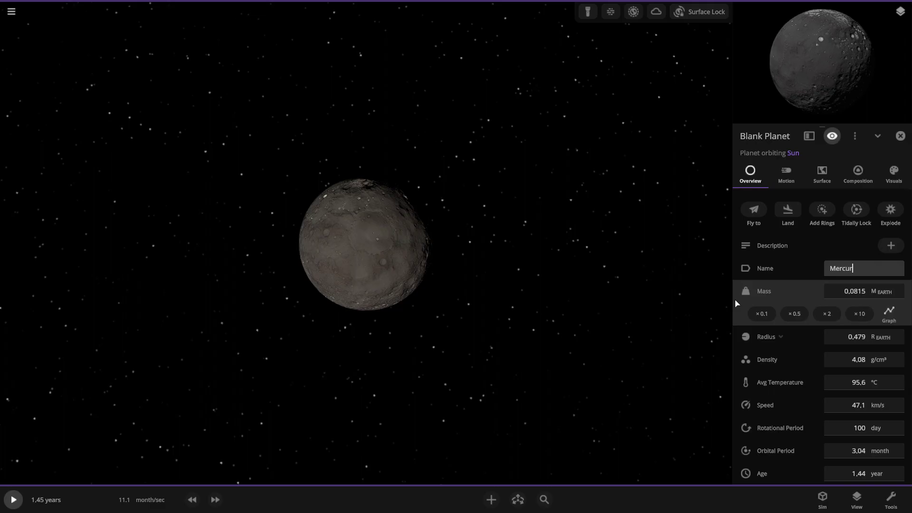
pyautogui.press('Return')
# Select the second planet from the Sun, fly to it and rename it Venus.
pyautogui.scroll(-10, 459, 275)
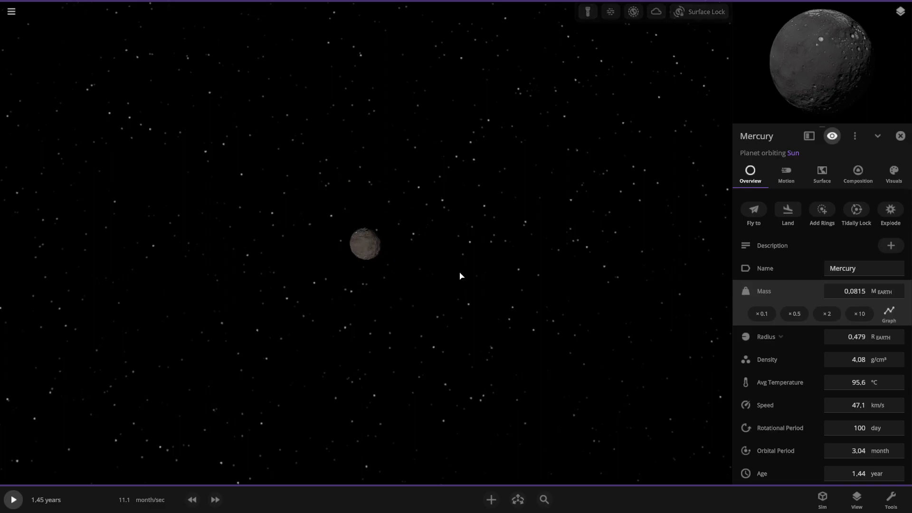
pyautogui.moveTo(442, 277); pyautogui.dragTo(403, 361)
pyautogui.scroll(-5, 401, 354)
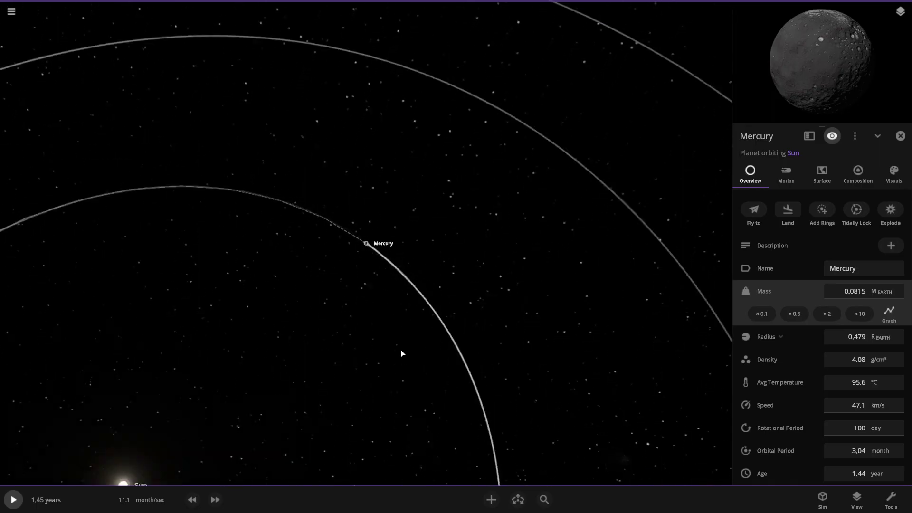
pyautogui.click(360, 377)
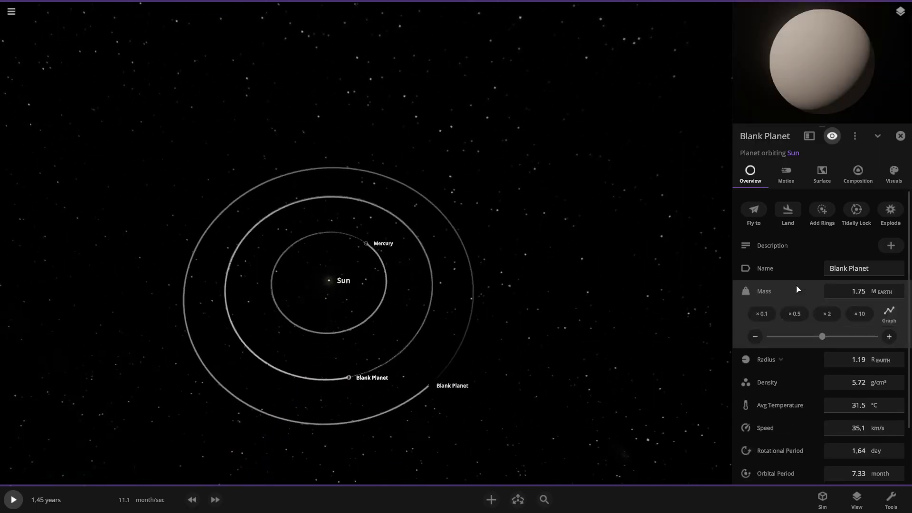
pyautogui.click(759, 211)
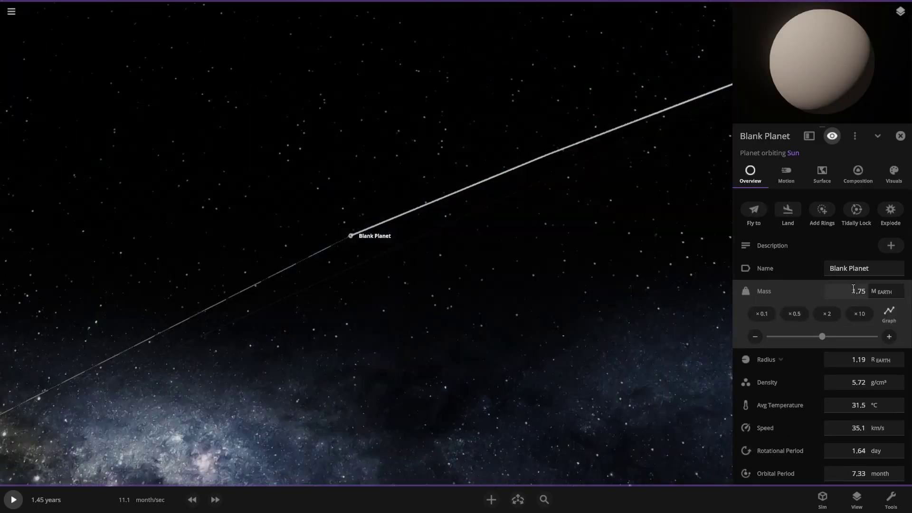
pyautogui.press('BackSpace')
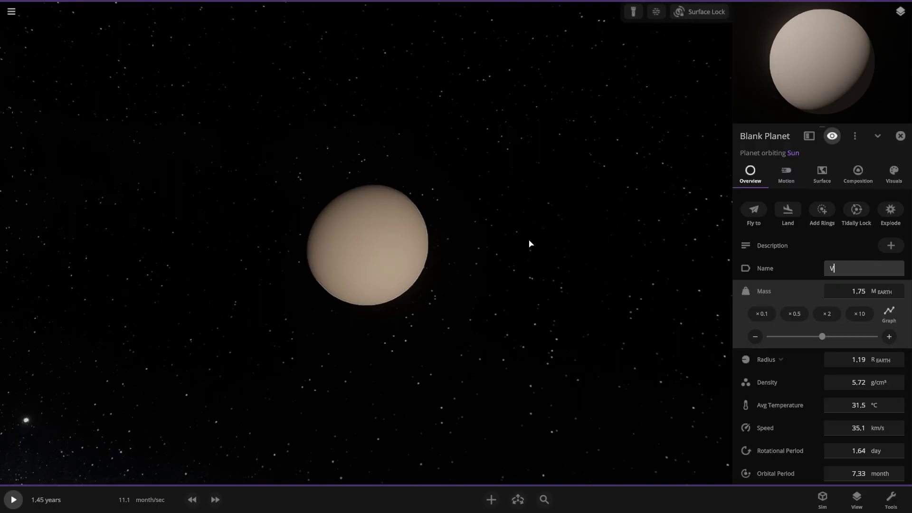
pyautogui.press('Return')
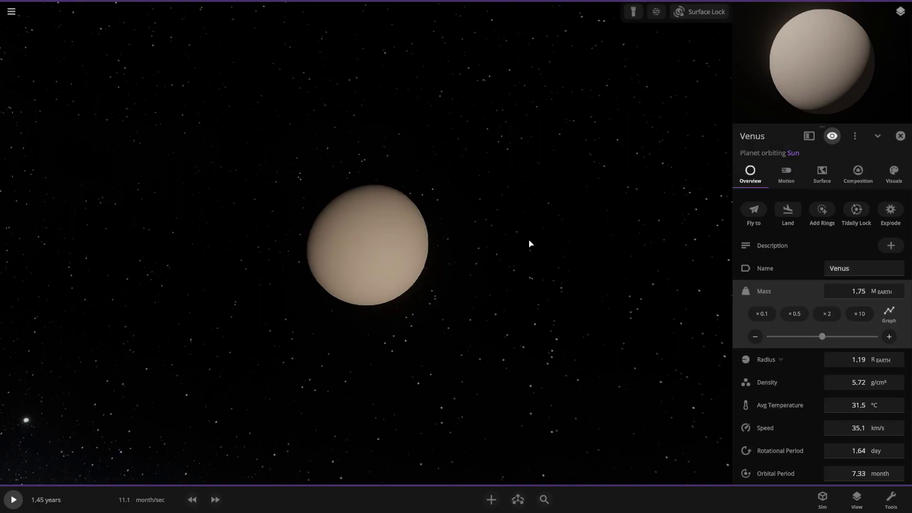
# Reduce the mass of Venus to 0.829 Earth masses.
pyautogui.moveTo(353, 261); pyautogui.dragTo(301, 220)
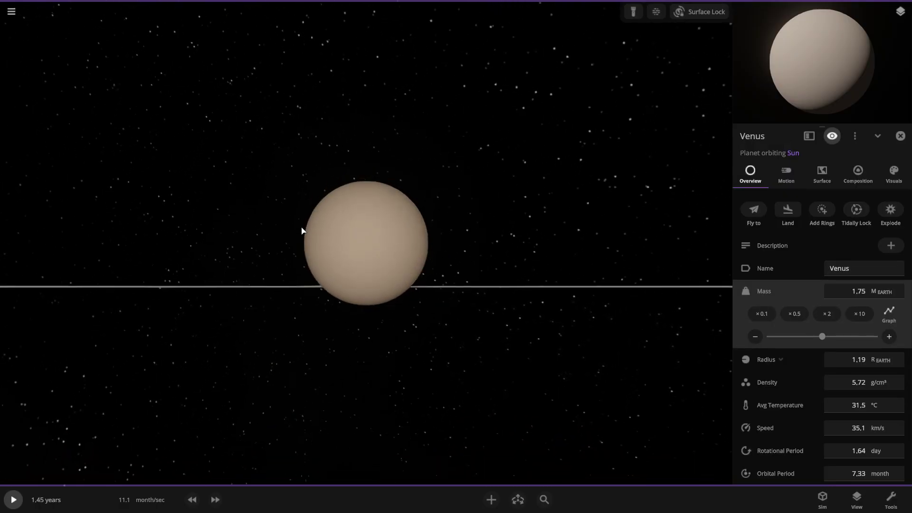
pyautogui.scroll(2, 329, 221)
pyautogui.scroll(4, 331, 224)
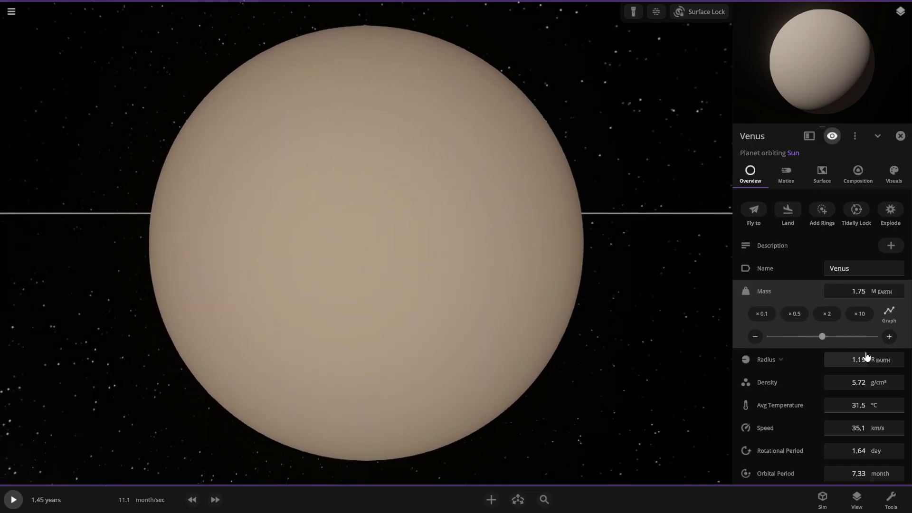
pyautogui.moveTo(816, 337)
pyautogui.mouseDown()
pyautogui.moveTo(785, 339)
pyautogui.moveTo(844, 334)
pyautogui.moveTo(797, 338)
pyautogui.moveTo(823, 337)
pyautogui.moveTo(815, 334)
pyautogui.mouseUp()
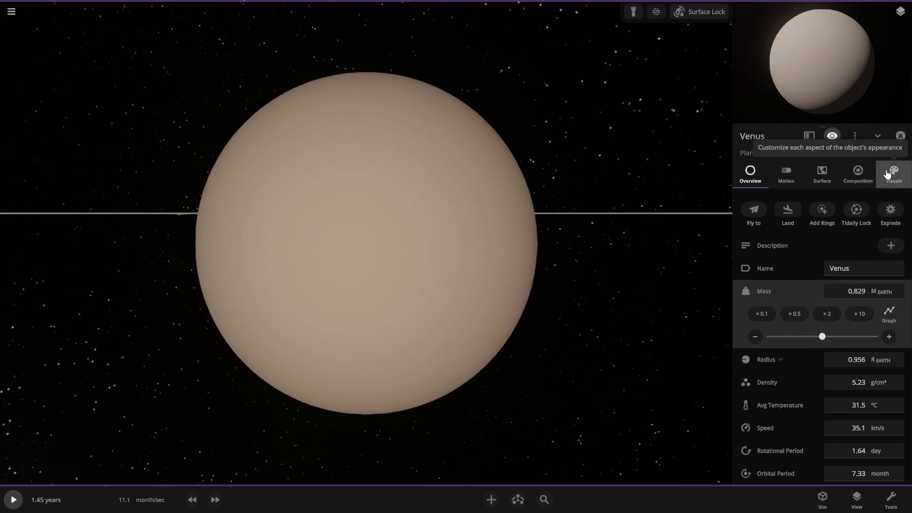
# Set the surface's Elevation Map 1 to the Venus map.
pyautogui.click(822, 173)
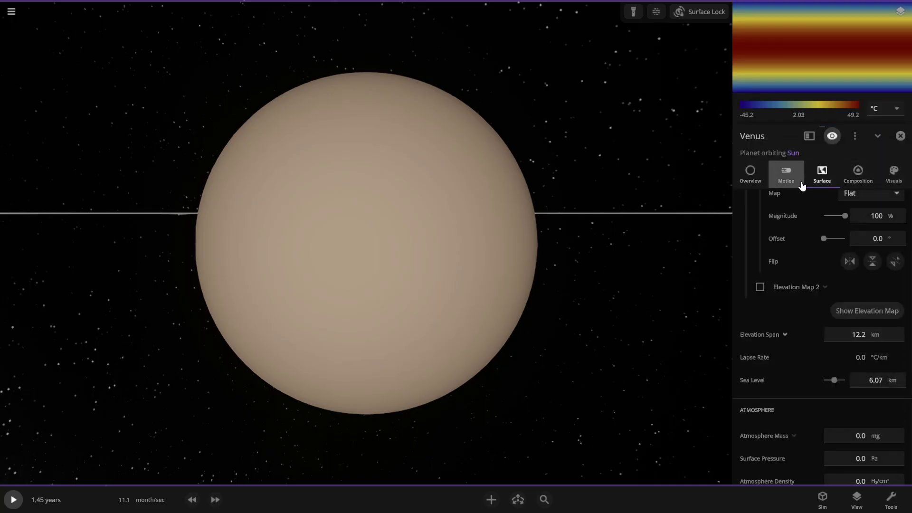
pyautogui.scroll(2, 790, 230)
pyautogui.click(850, 273)
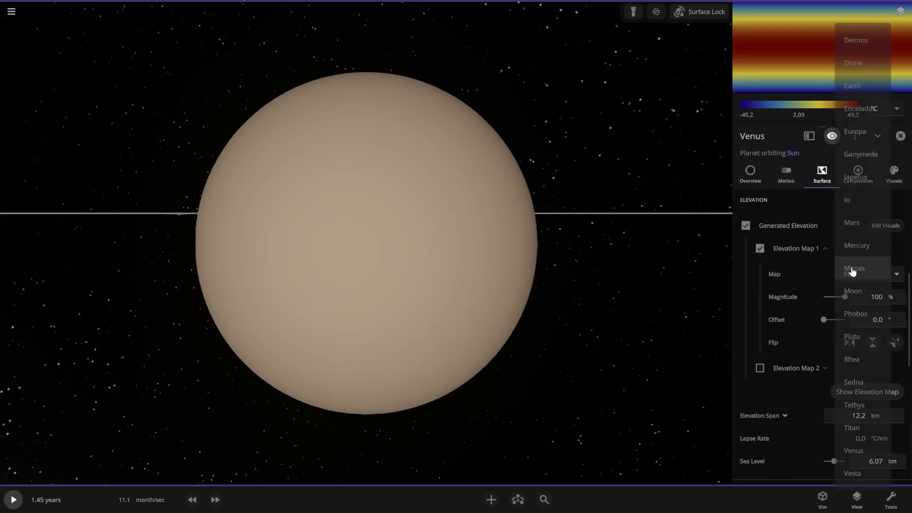
pyautogui.scroll(-5, 853, 441)
pyautogui.click(862, 404)
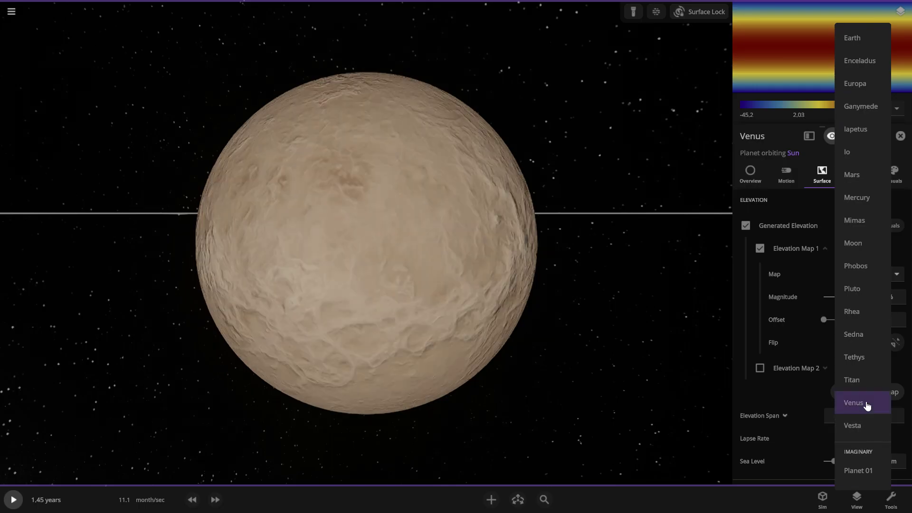
pyautogui.click(901, 170)
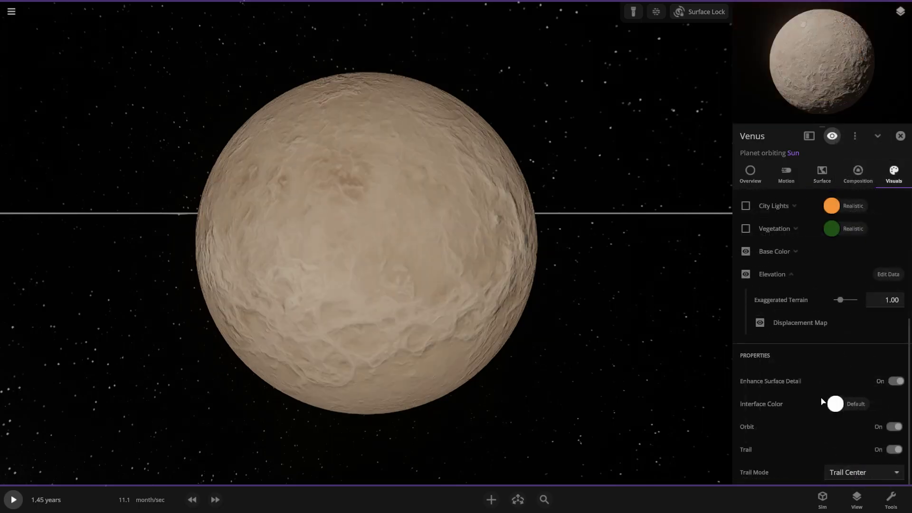
pyautogui.click(801, 257)
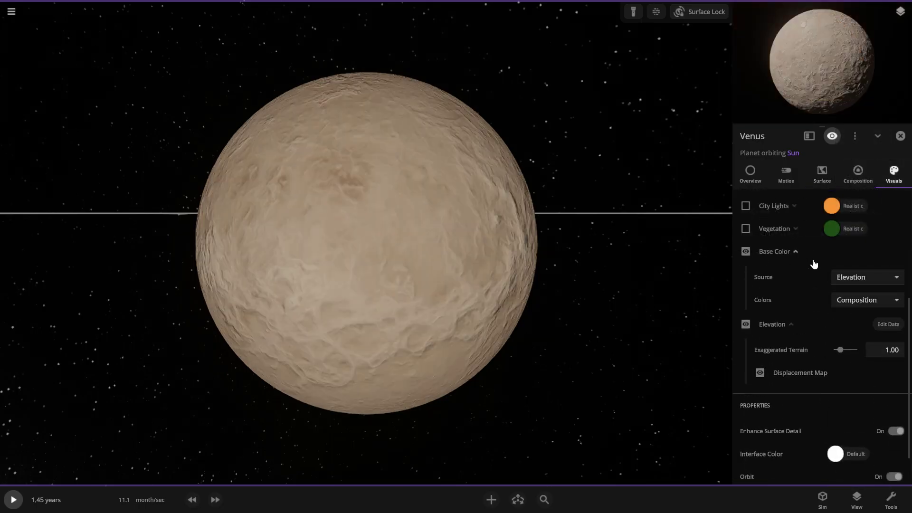
pyautogui.click(848, 299)
pyautogui.click(849, 282)
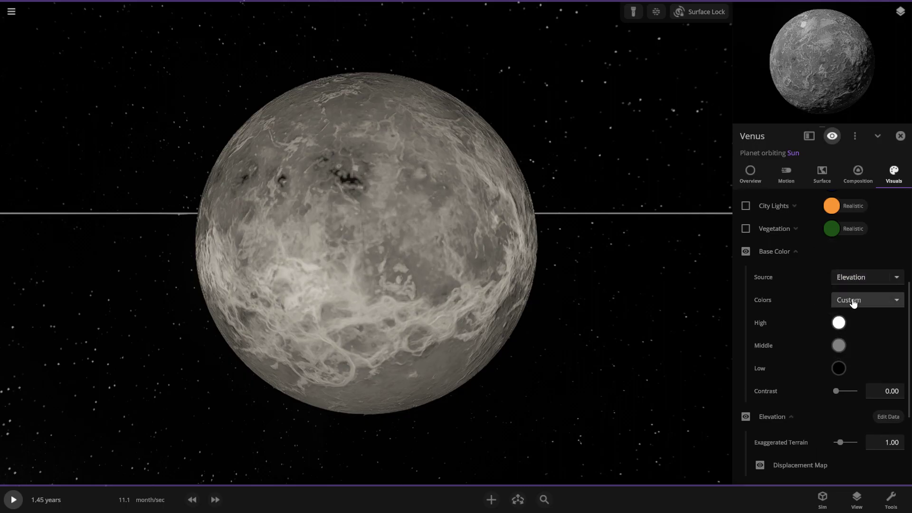
pyautogui.click(855, 300)
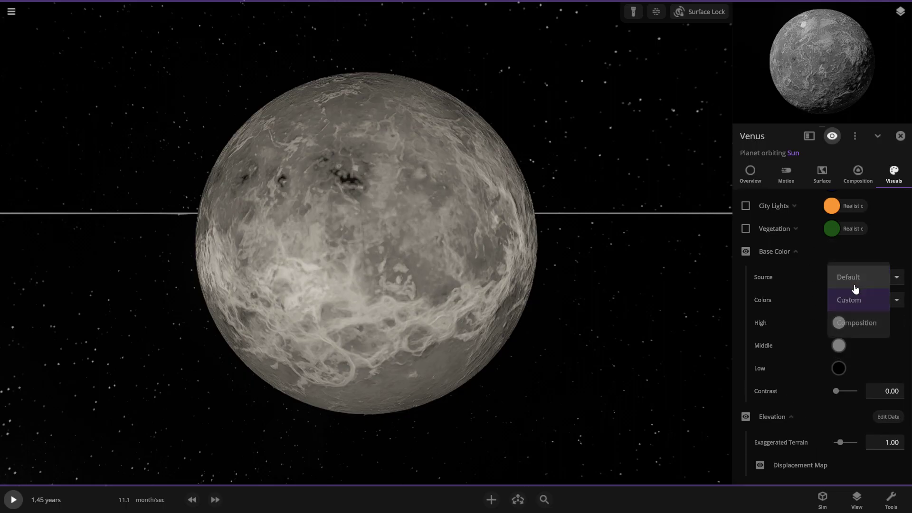
pyautogui.click(850, 323)
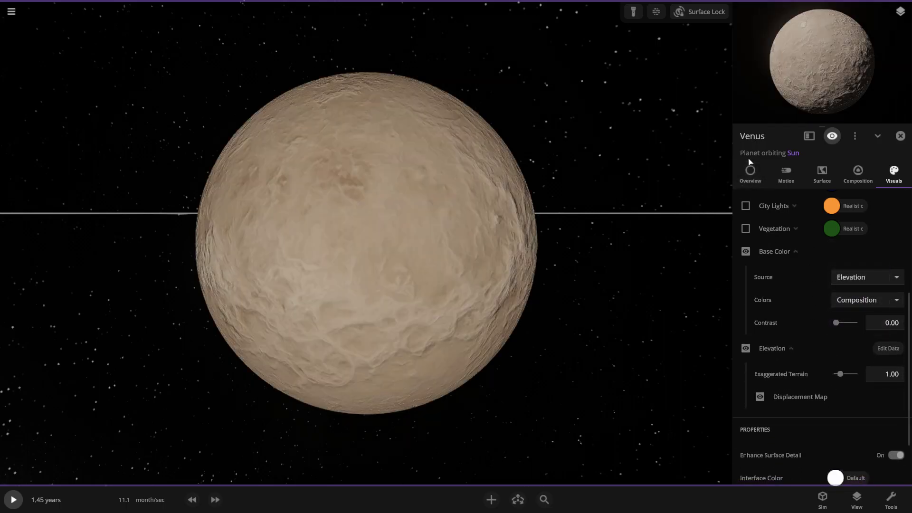
pyautogui.click(750, 170)
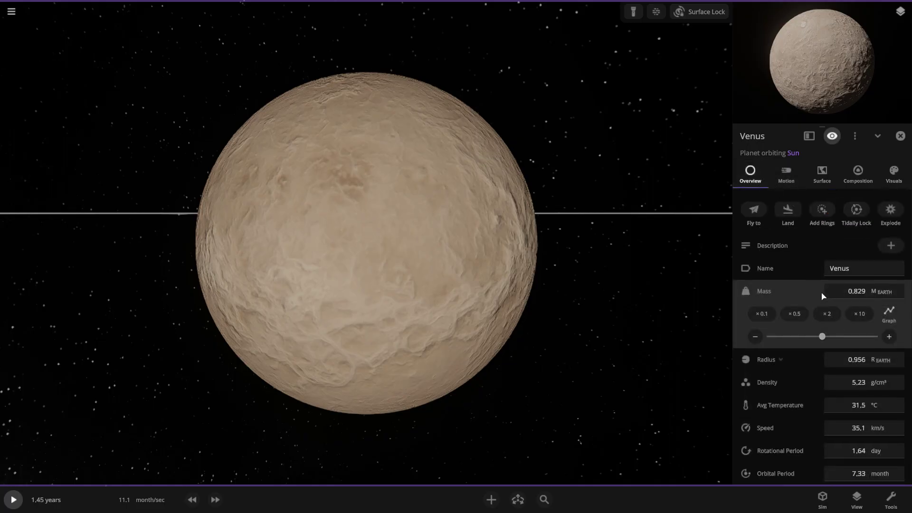
pyautogui.click(822, 172)
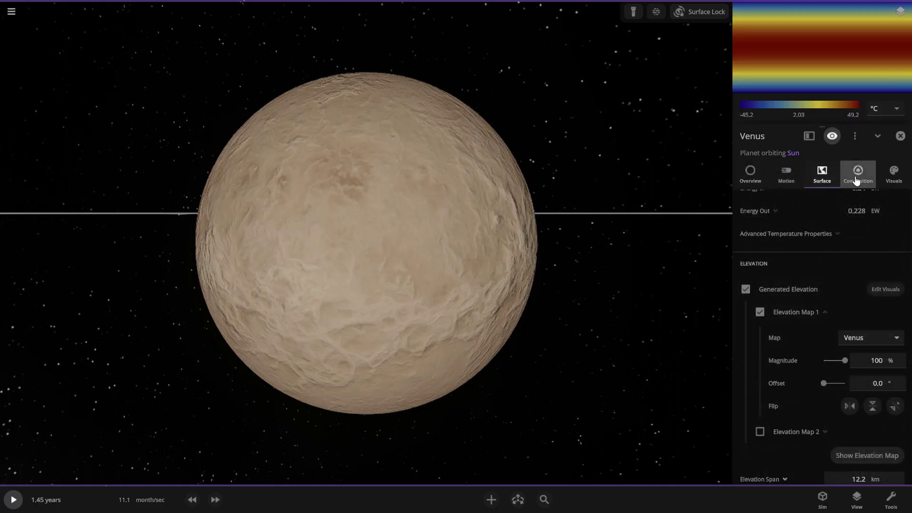
pyautogui.click(885, 179)
pyautogui.scroll(-1, 837, 285)
pyautogui.scroll(1, 829, 332)
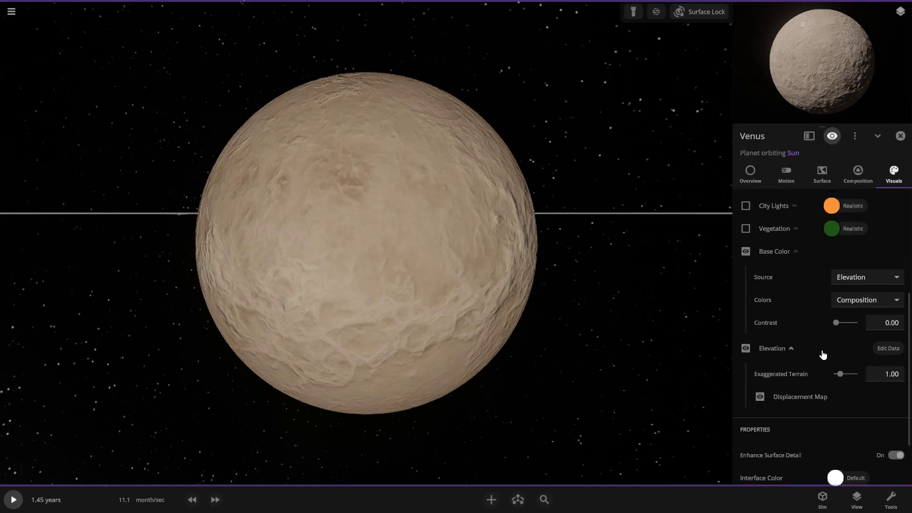
# Switch the elevation-based base colours to Custom and set the High colour to a bright golden orange.
pyautogui.click(882, 298)
pyautogui.click(855, 269)
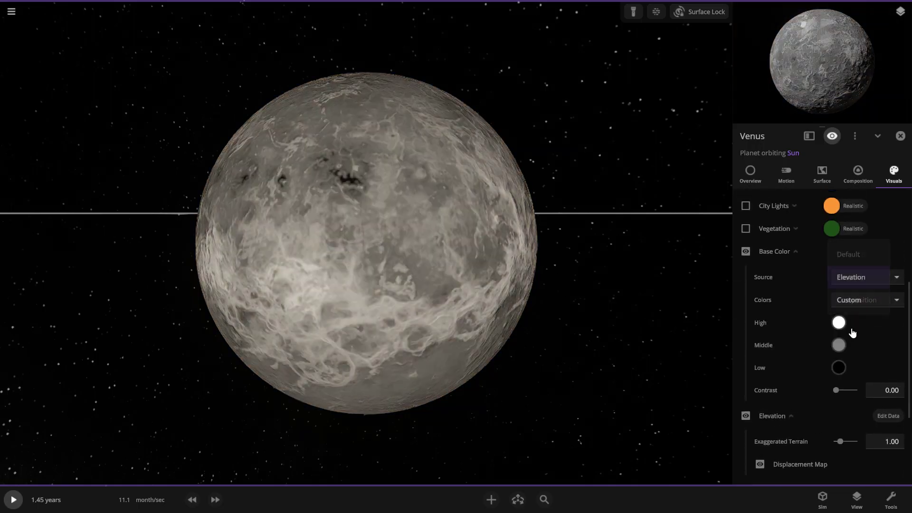
pyautogui.click(838, 323)
pyautogui.moveTo(742, 379); pyautogui.dragTo(833, 246)
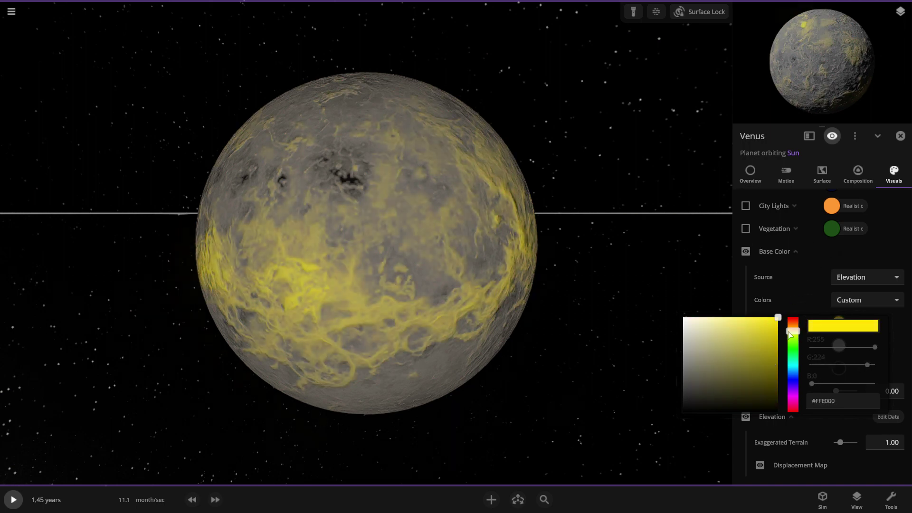
pyautogui.moveTo(789, 334); pyautogui.dragTo(795, 330)
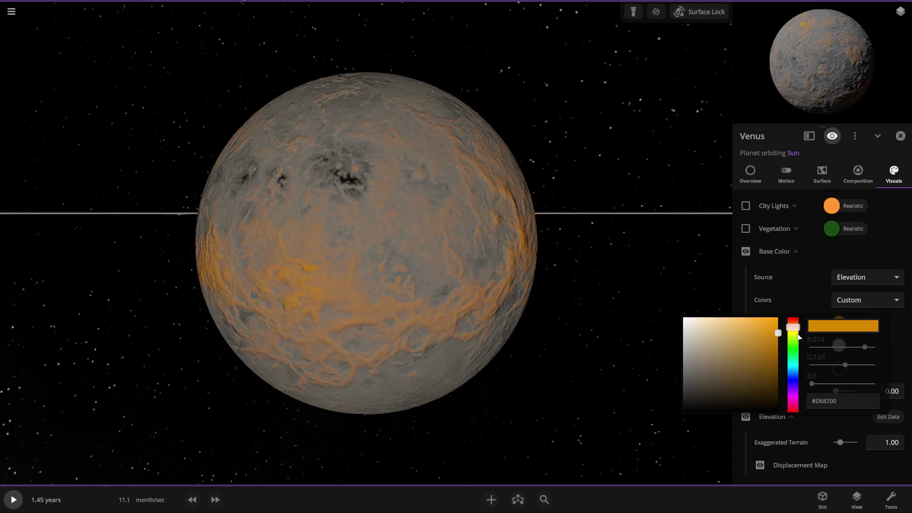
pyautogui.moveTo(768, 337); pyautogui.dragTo(807, 323)
pyautogui.click(698, 280)
# Set the Middle base colour to a strong red, #D01E1E.
pyautogui.click(838, 346)
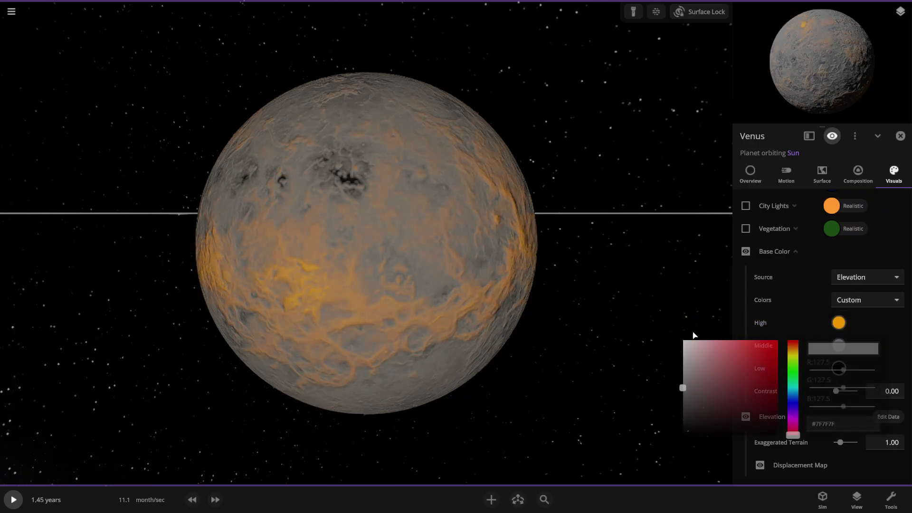
pyautogui.moveTo(686, 385); pyautogui.dragTo(797, 267)
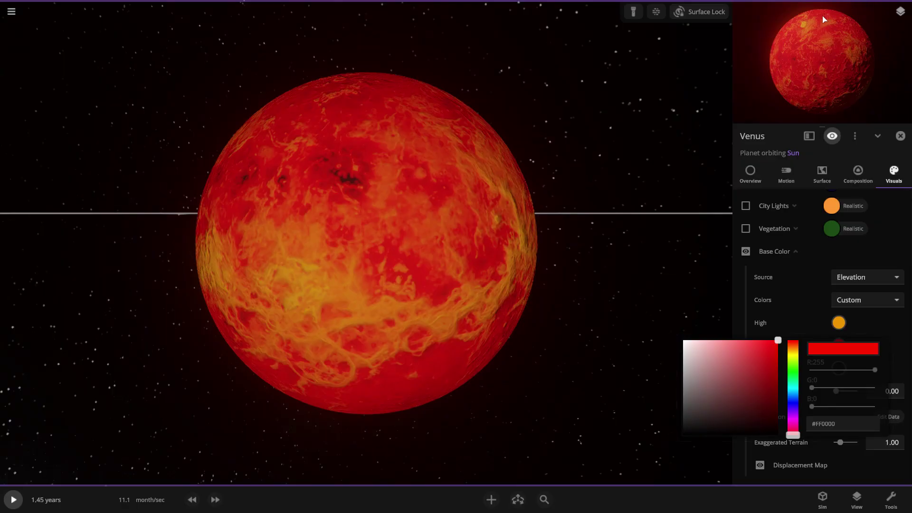
pyautogui.moveTo(824, 19); pyautogui.dragTo(765, 361)
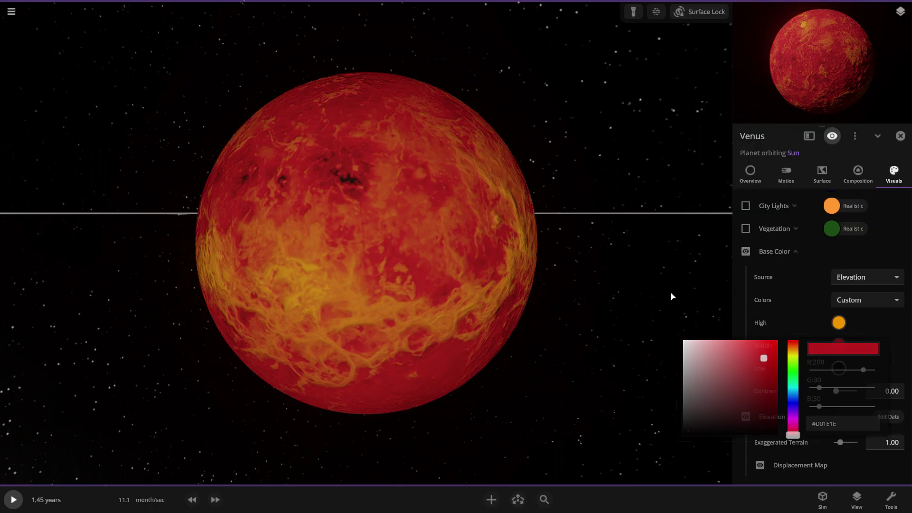
pyautogui.moveTo(672, 297); pyautogui.dragTo(518, 363)
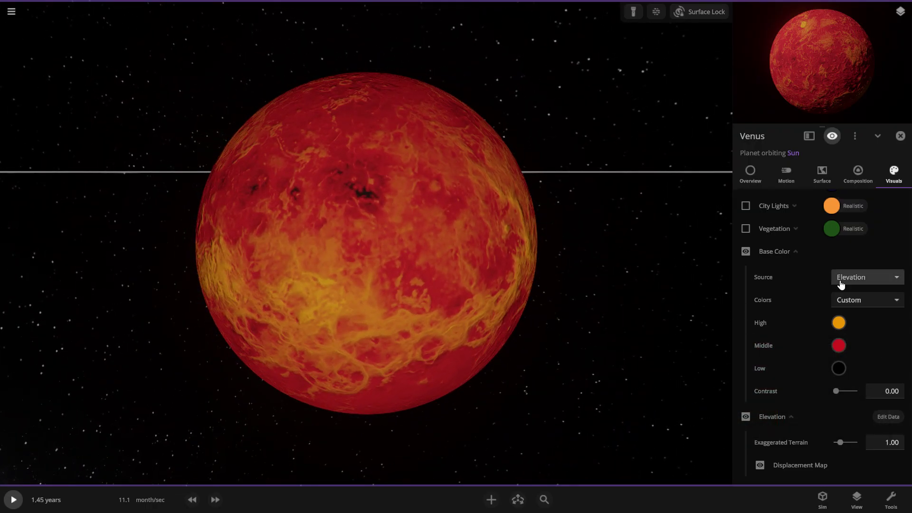
# Give Venus an atmosphere mass of 94.1 Earth atmosphere masses and inspect the planet from another angle.
pyautogui.scroll(5, 814, 278)
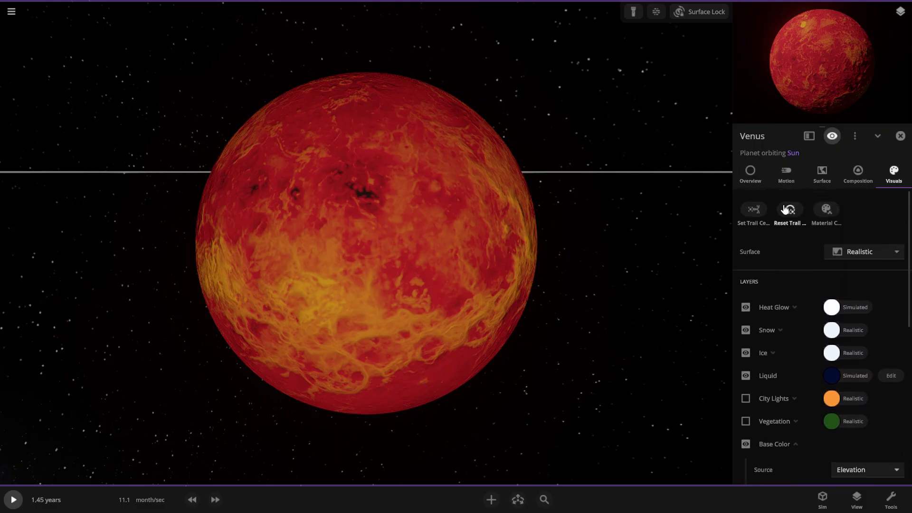
pyautogui.click(822, 173)
pyautogui.moveTo(430, 242)
pyautogui.mouseDown()
pyautogui.moveTo(464, 196)
pyautogui.moveTo(427, 249)
pyautogui.mouseUp()
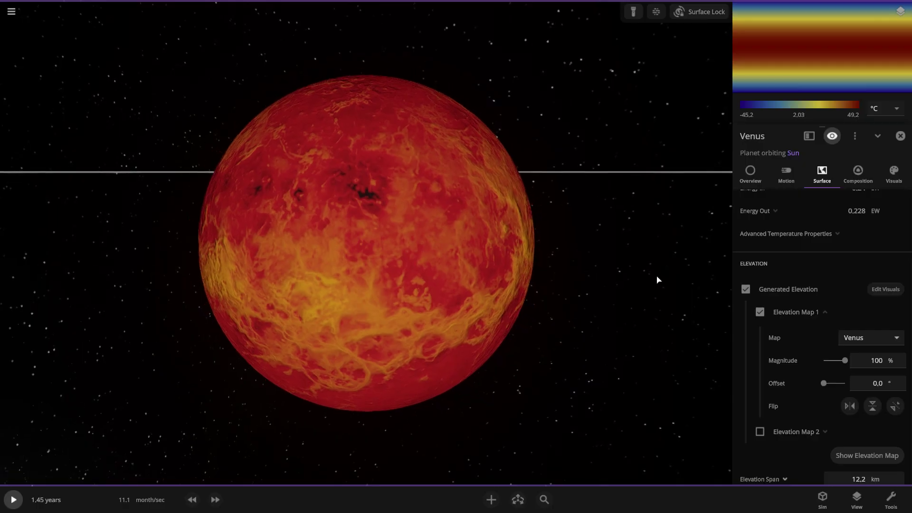
pyautogui.scroll(-3, 805, 340)
pyautogui.scroll(-1, 804, 341)
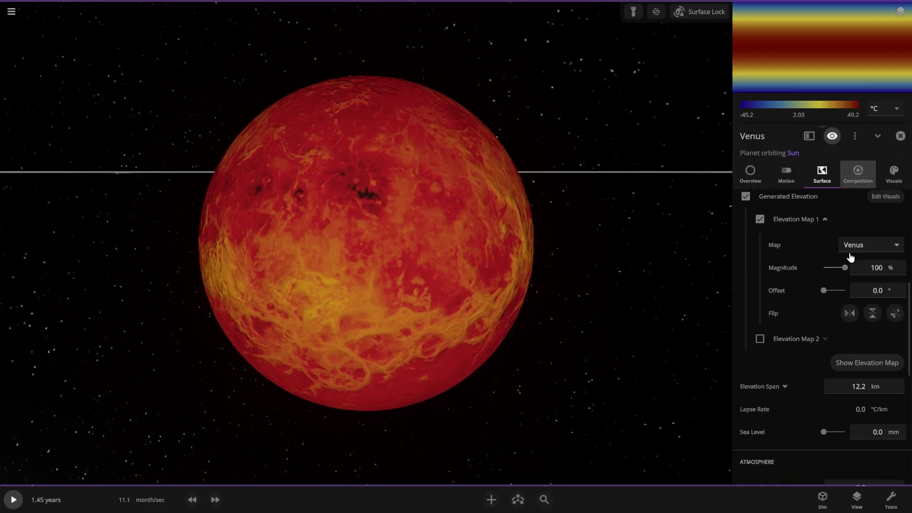
pyautogui.scroll(-7, 806, 411)
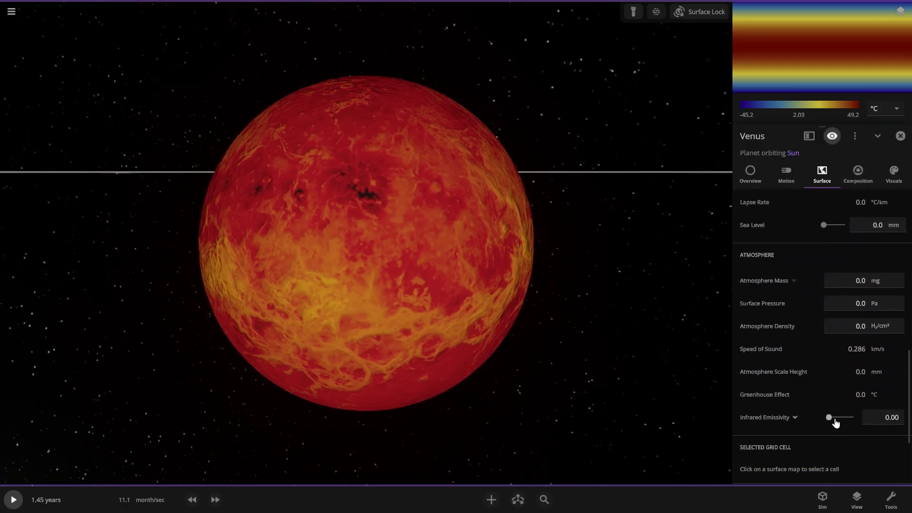
pyautogui.click(874, 281)
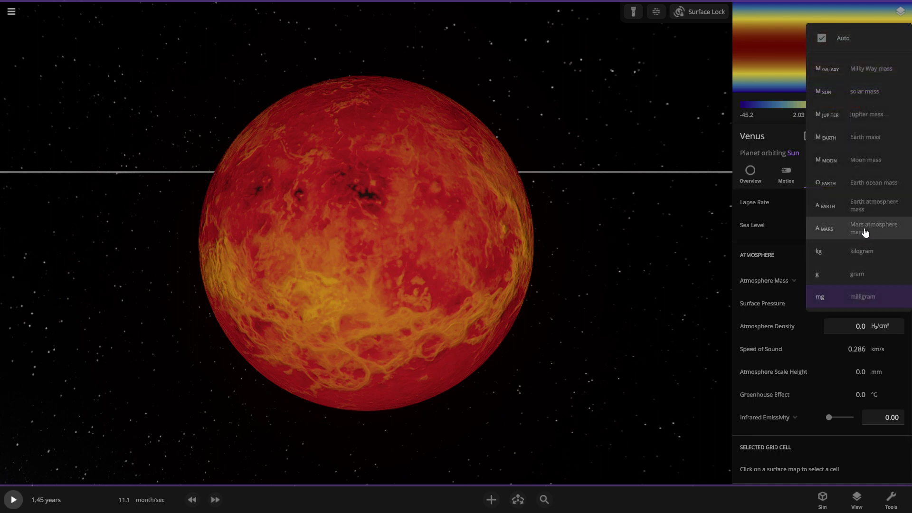
pyautogui.click(865, 206)
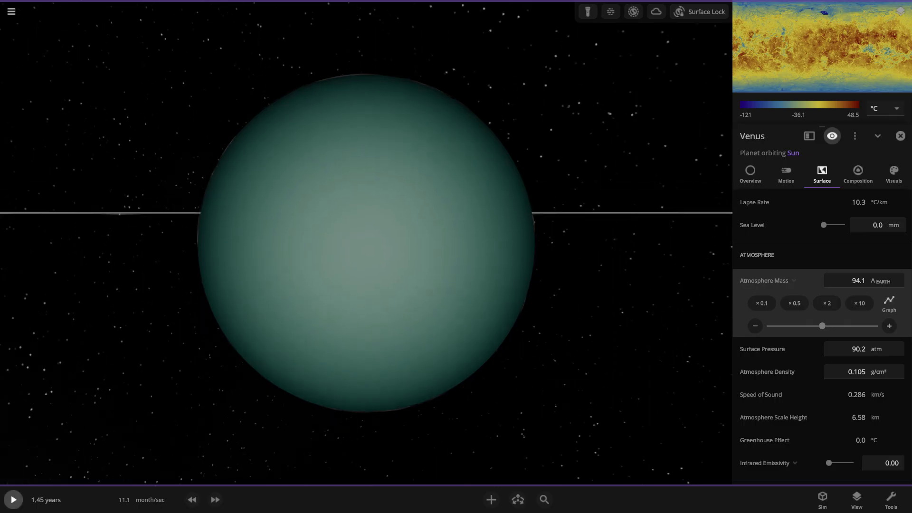
pyautogui.moveTo(415, 212); pyautogui.dragTo(594, 304)
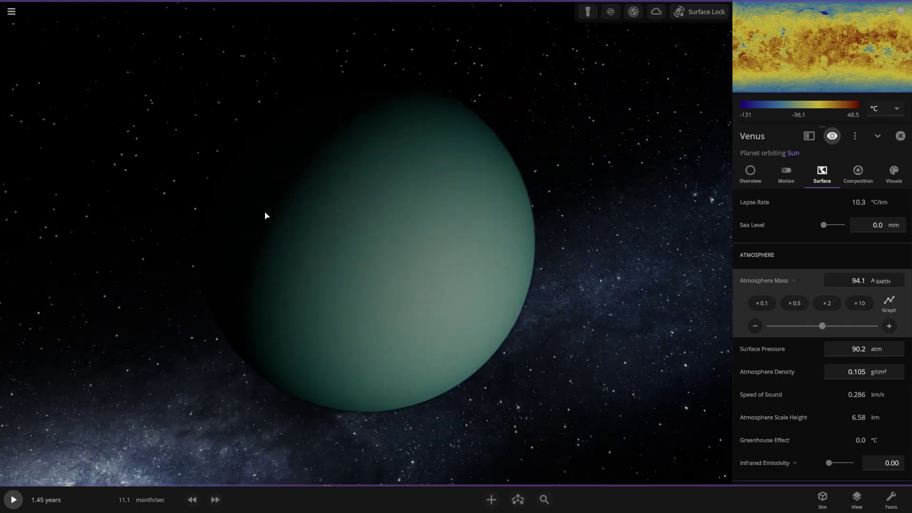
# Expand Venus's Infrared Emissivity options and set the number of atmosphere layers to 326.
pyautogui.scroll(-3, 855, 357)
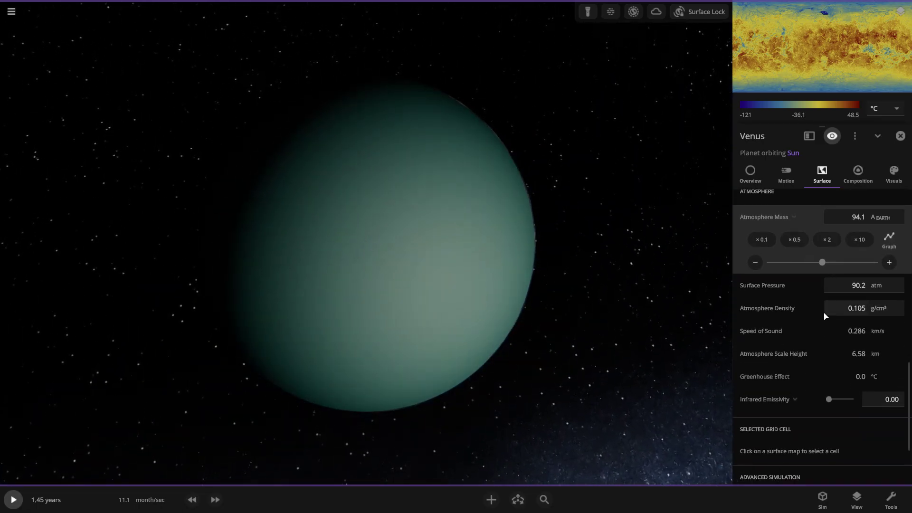
pyautogui.scroll(-3, 848, 295)
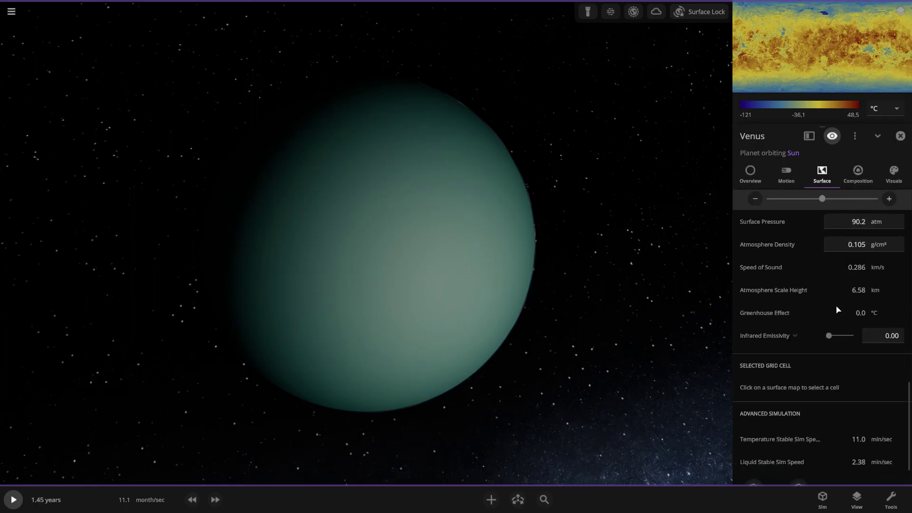
pyautogui.scroll(-2, 836, 313)
pyautogui.scroll(2, 825, 333)
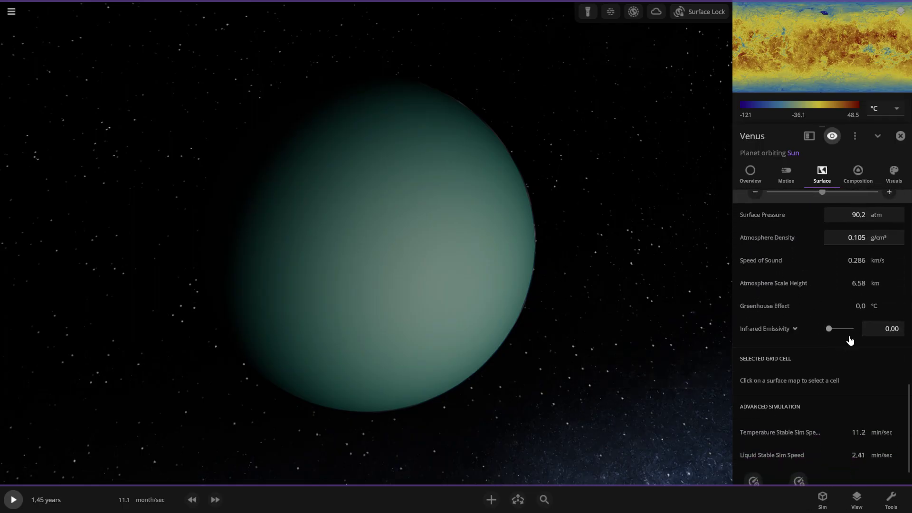
pyautogui.click(796, 334)
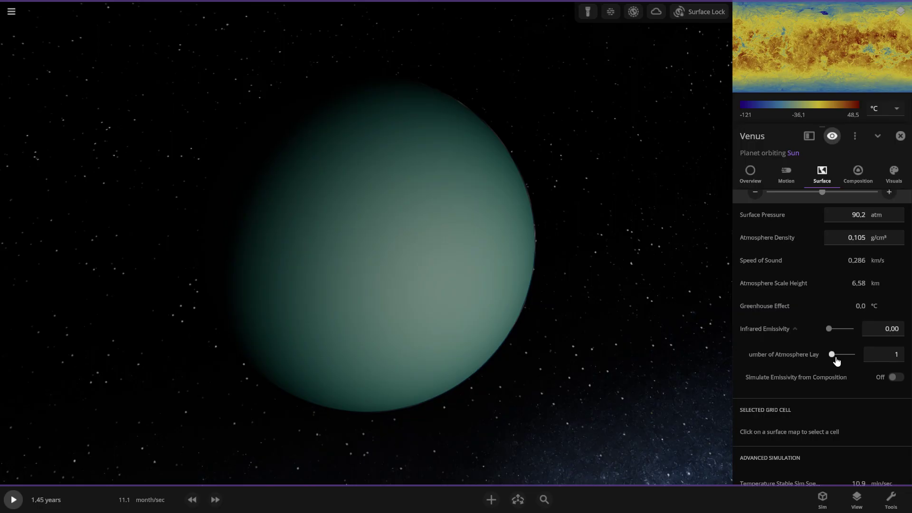
pyautogui.moveTo(711, 323)
pyautogui.mouseDown()
pyautogui.moveTo(686, 296)
pyautogui.moveTo(744, 313)
pyautogui.mouseUp()
pyautogui.scroll(3, 775, 315)
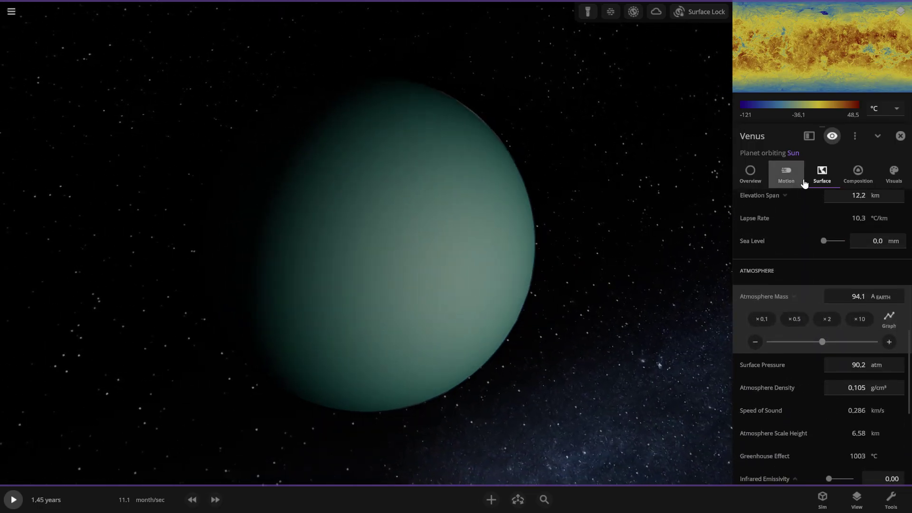
# Switch the unit of Venus's average temperature to degree Fahrenheit.
pyautogui.click(748, 175)
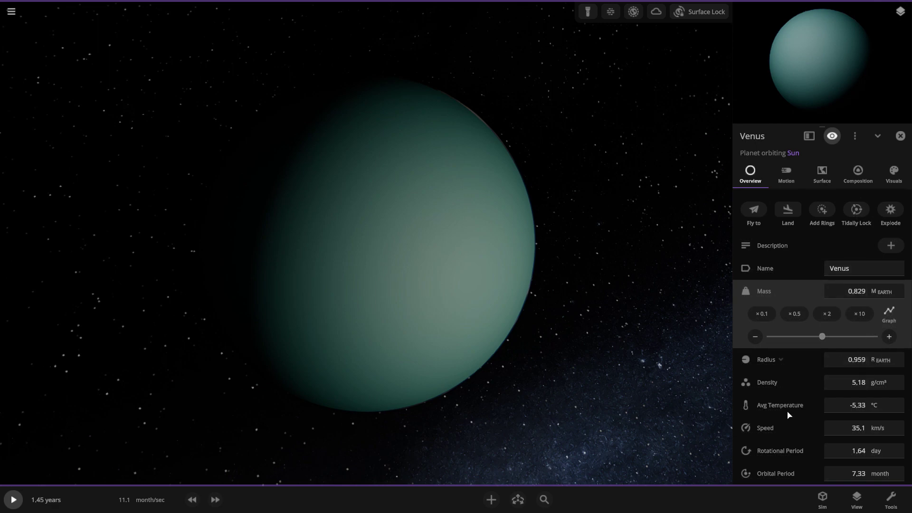
pyautogui.click(874, 405)
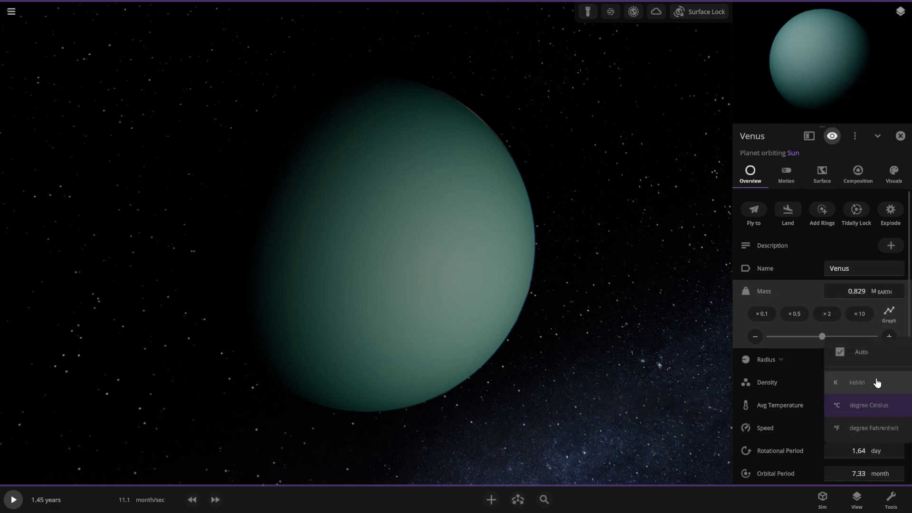
pyautogui.click(874, 428)
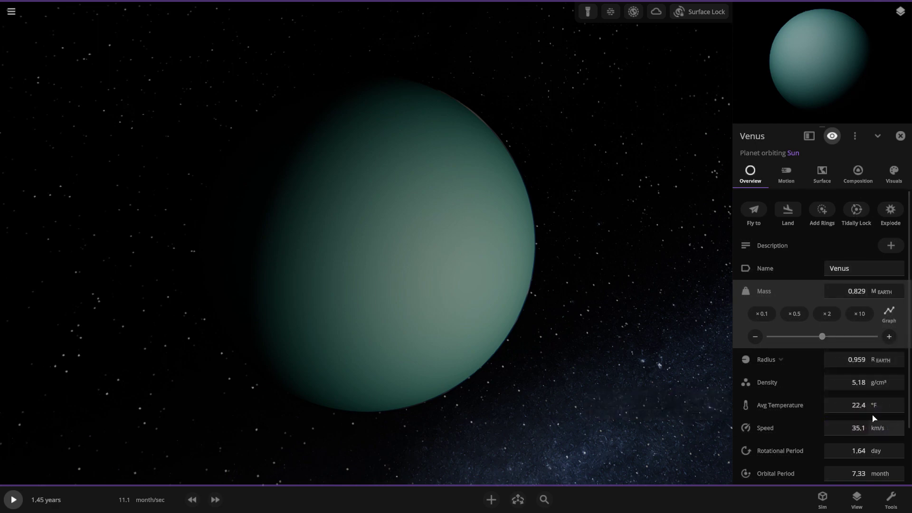
# Set Venus's number of atmosphere layers to 1000 and check the planet's average temperature in degrees Fahrenheit.
pyautogui.click(815, 185)
pyautogui.scroll(-3, 828, 315)
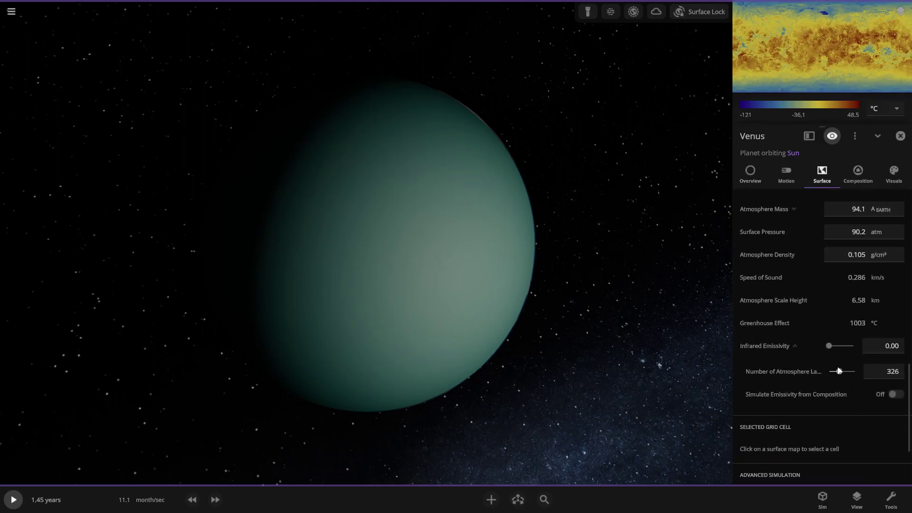
pyautogui.click(812, 353)
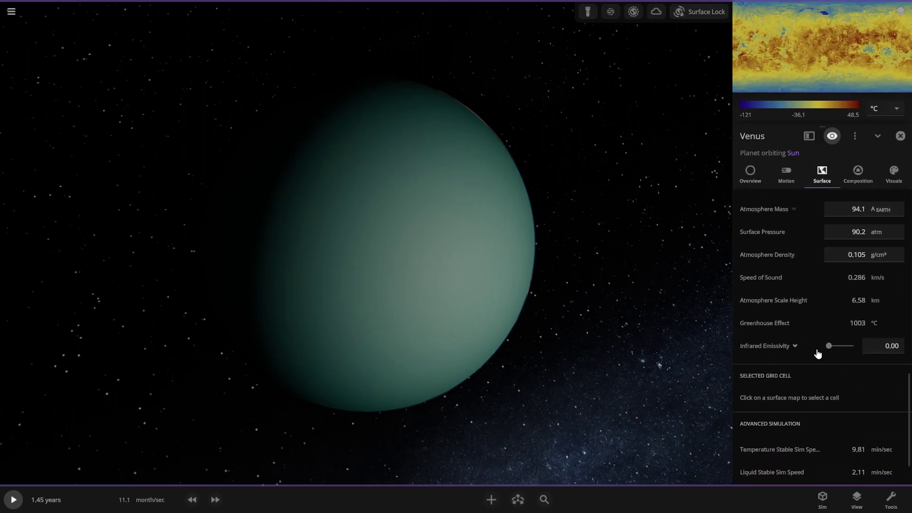
pyautogui.click(817, 352)
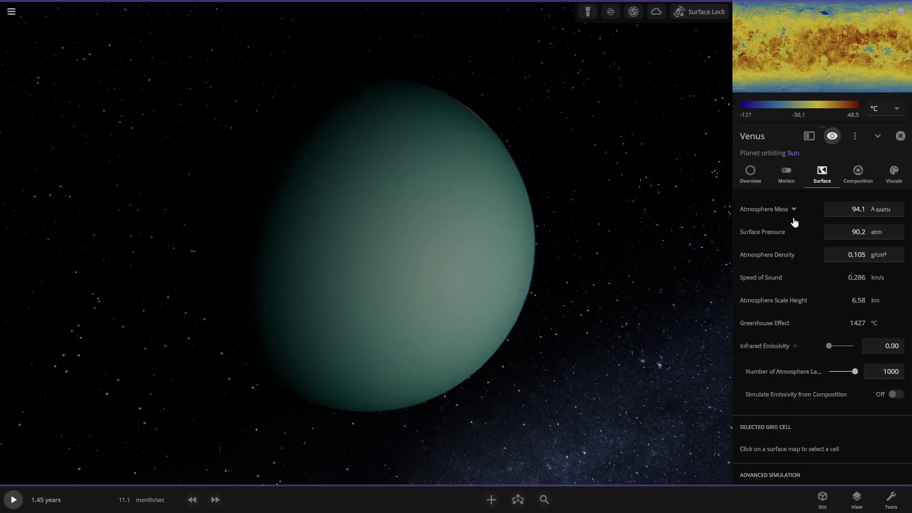
pyautogui.click(762, 188)
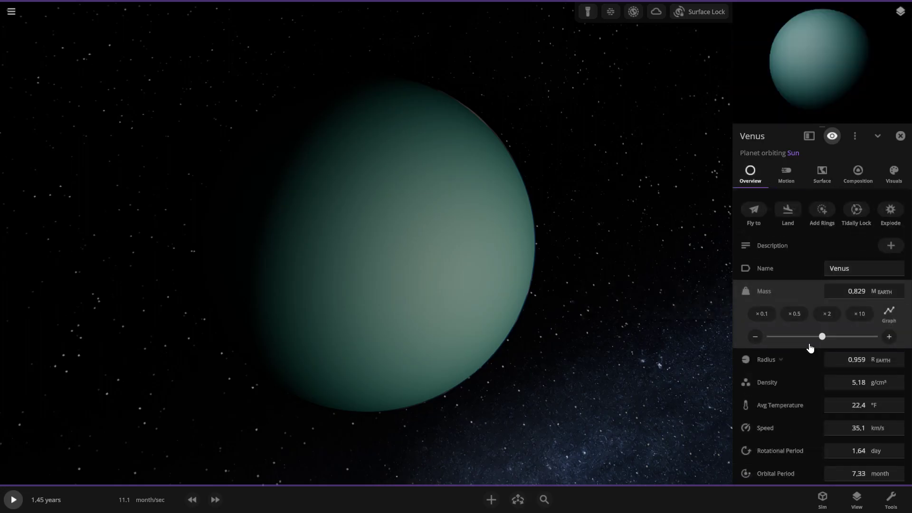
pyautogui.scroll(-2, 902, 380)
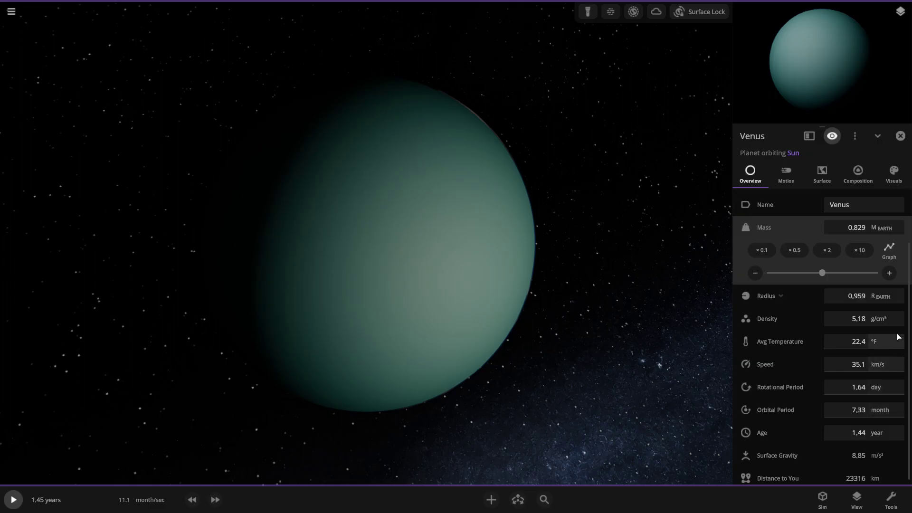
pyautogui.click(867, 342)
pyautogui.click(873, 364)
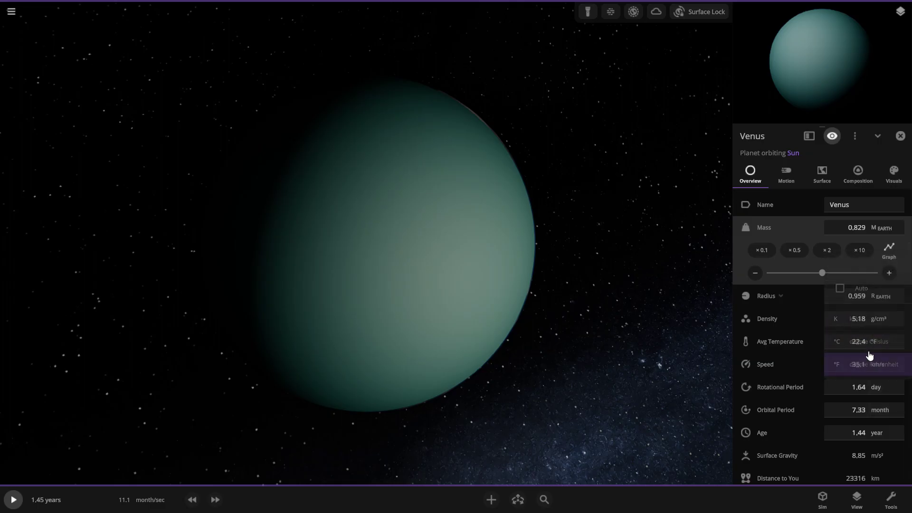
# Raise Venus's atmosphere mass to 589 Earth atmosphere masses.
pyautogui.click(793, 185)
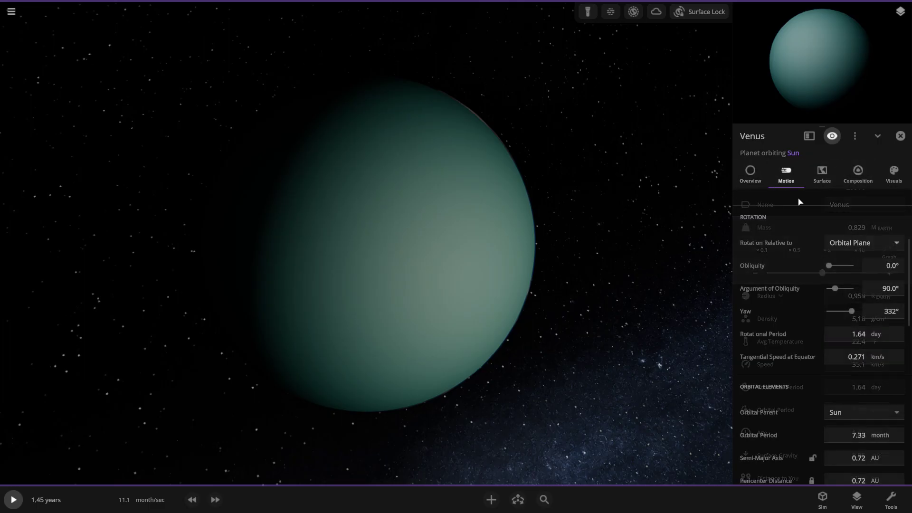
pyautogui.click(831, 184)
pyautogui.scroll(4, 832, 306)
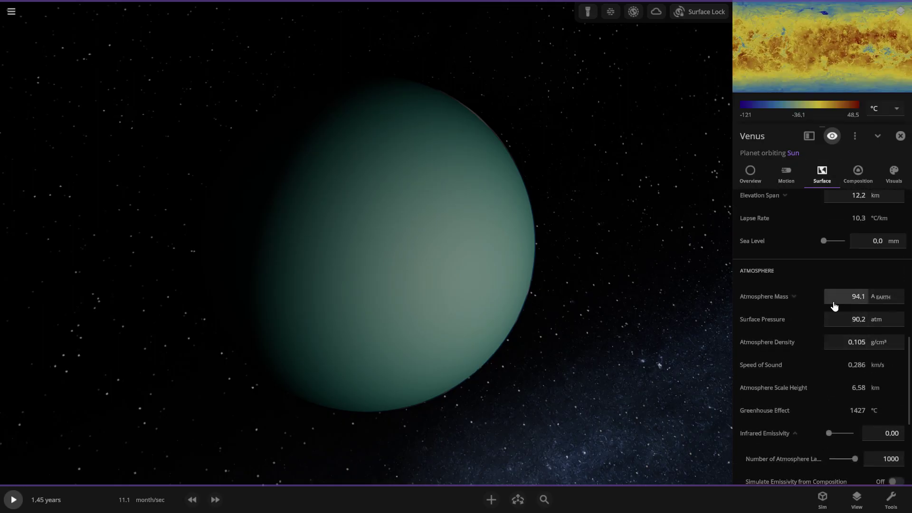
pyautogui.click(843, 385)
pyautogui.click(844, 426)
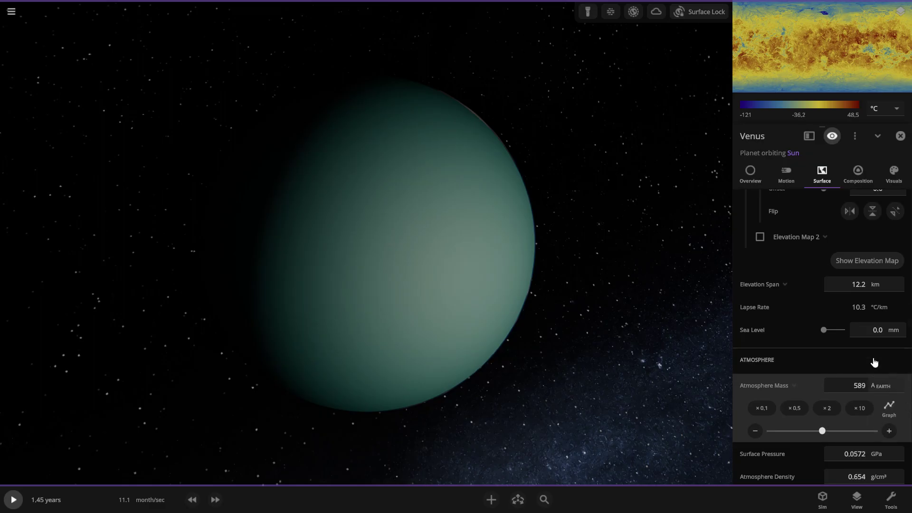
# Set Venus's average temperature to 611 °F.
pyautogui.click(781, 185)
pyautogui.click(745, 183)
pyautogui.click(779, 185)
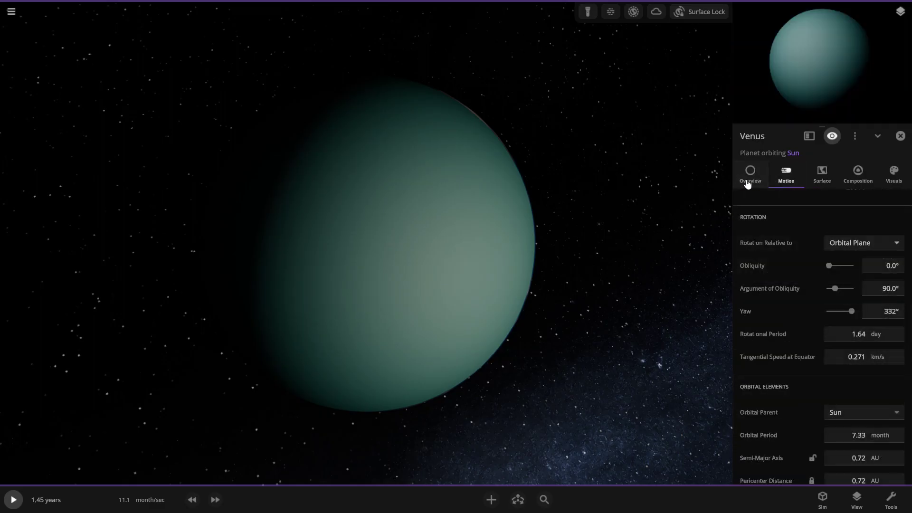
pyautogui.click(748, 183)
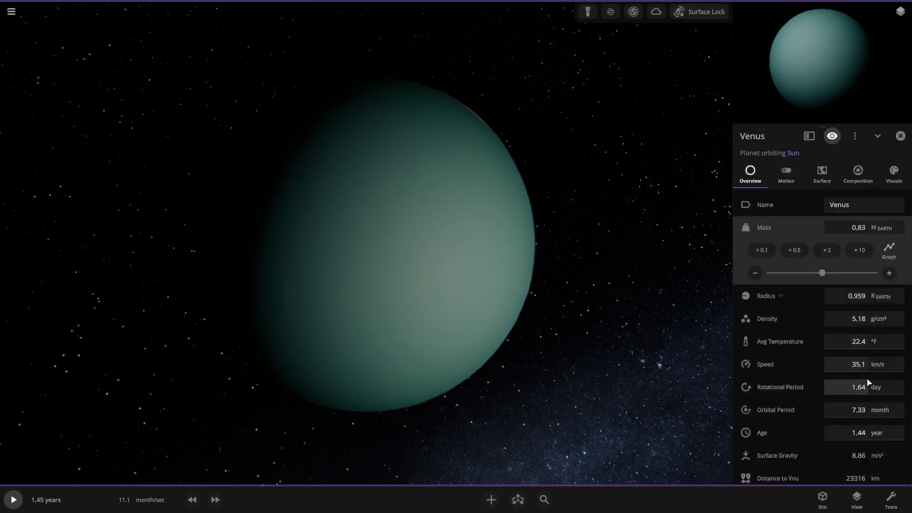
pyautogui.click(859, 343)
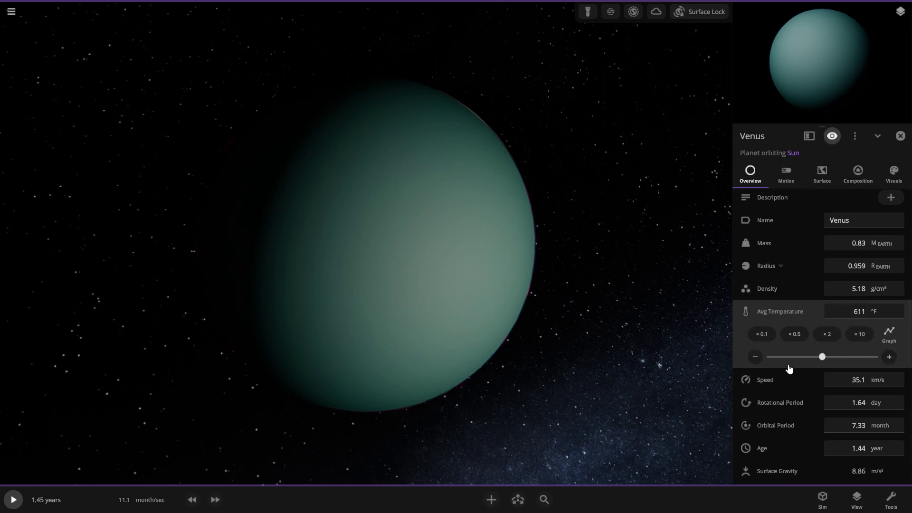
# Give Venus's atmosphere layer a custom white colour.
pyautogui.moveTo(241, 278); pyautogui.dragTo(509, 265)
pyautogui.moveTo(304, 276); pyautogui.dragTo(523, 252)
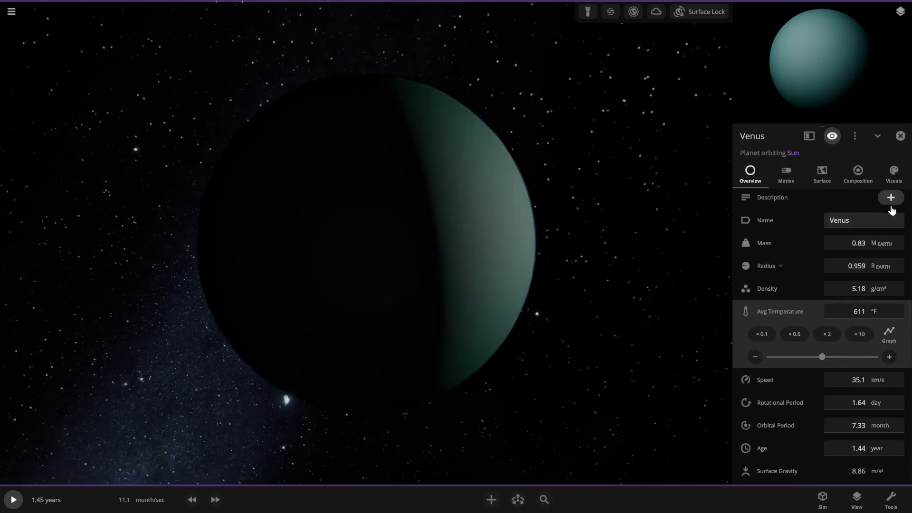
pyautogui.click(894, 174)
pyautogui.click(834, 309)
pyautogui.moveTo(758, 315); pyautogui.dragTo(469, 218)
pyautogui.click(600, 236)
pyautogui.scroll(2, 469, 218)
# Select the remaining blank planet on the orbit outside Venus and set its mass to 1 Earth mass.
pyautogui.scroll(-10, 469, 217)
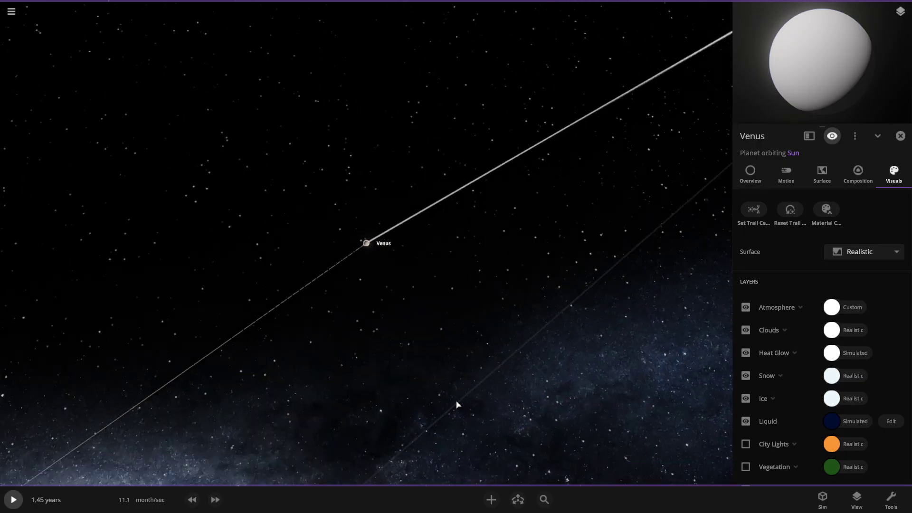
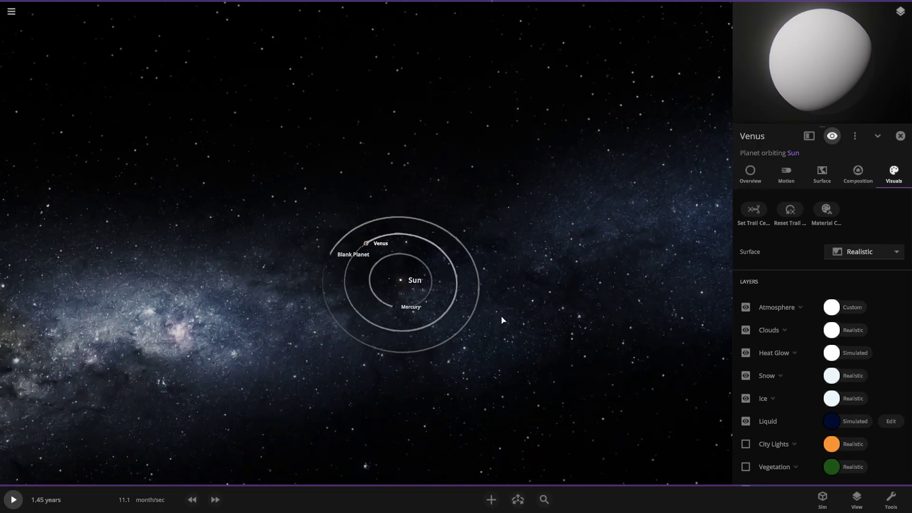
pyautogui.click(324, 259)
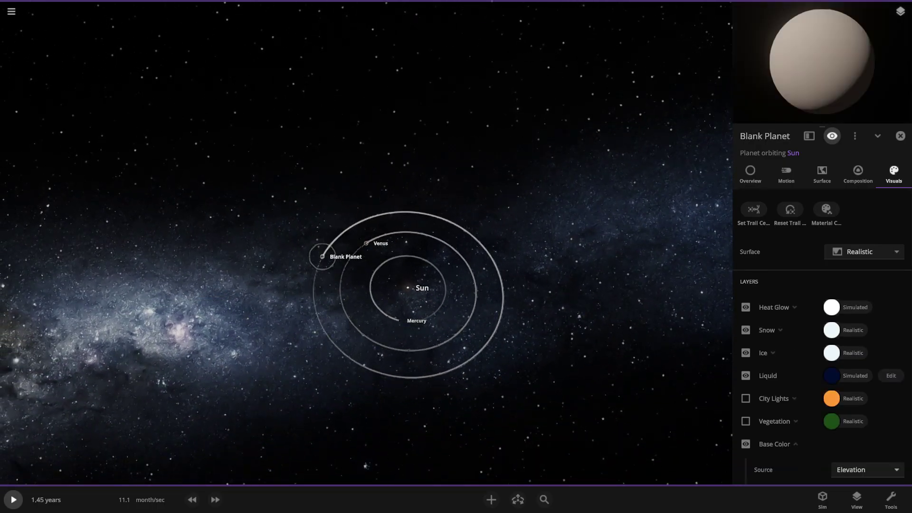
pyautogui.scroll(-1, 770, 206)
pyautogui.click(750, 174)
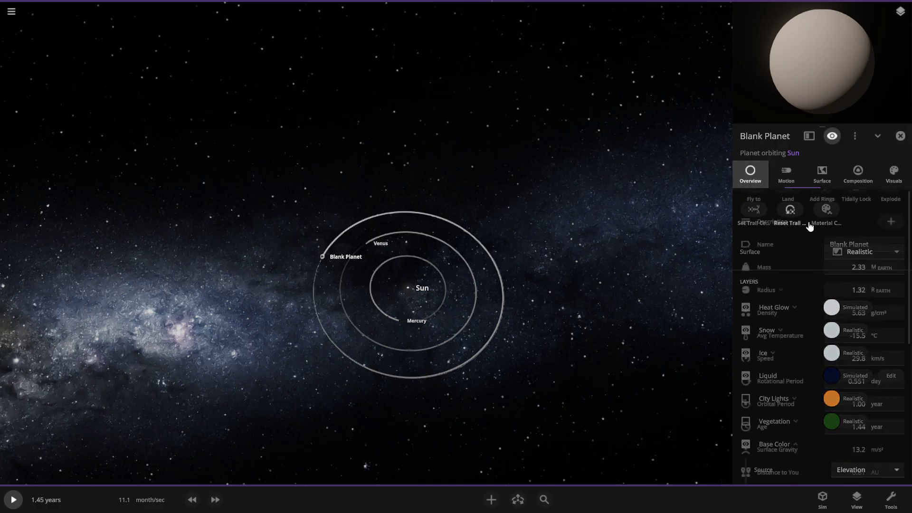
pyautogui.click(846, 265)
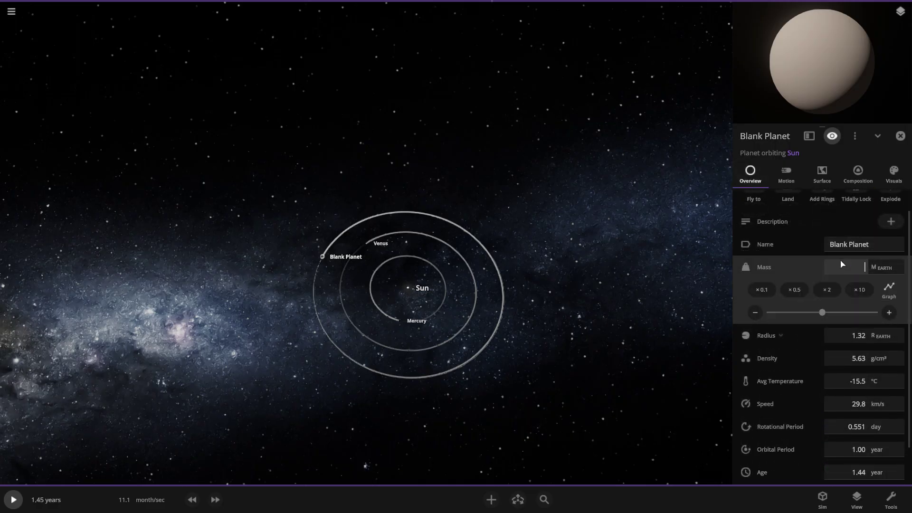
pyautogui.press('Escape')
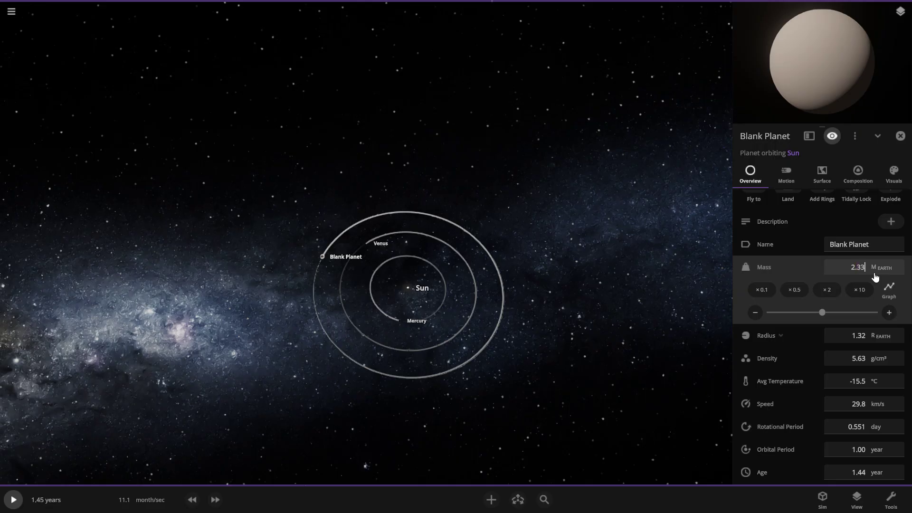
pyautogui.write('1')
pyautogui.press('Return')
# Set the blank planet's radius to 1.00 Earth radius and deselect the planet.
pyautogui.click(854, 360)
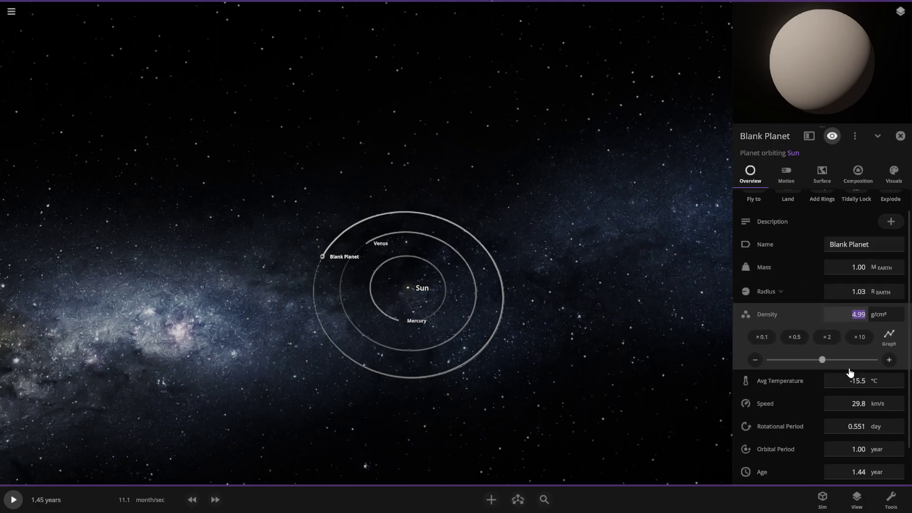
pyautogui.click(836, 357)
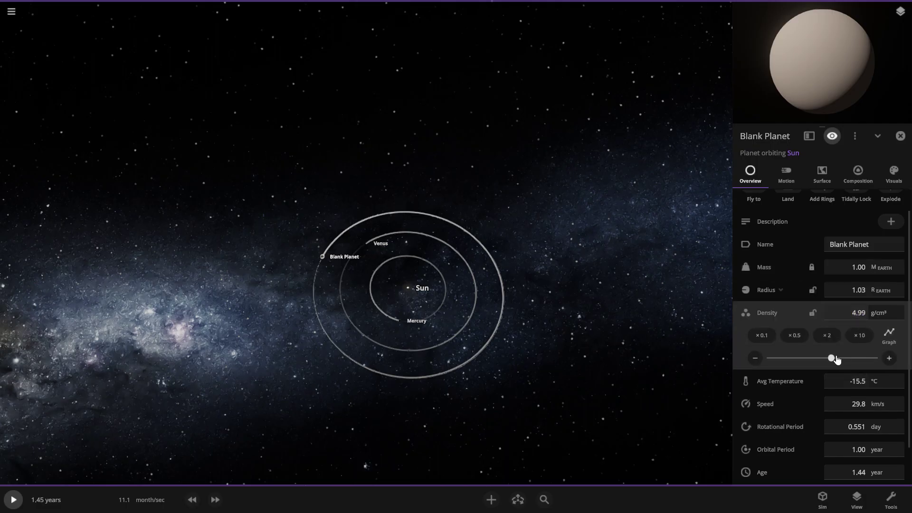
pyautogui.click(869, 292)
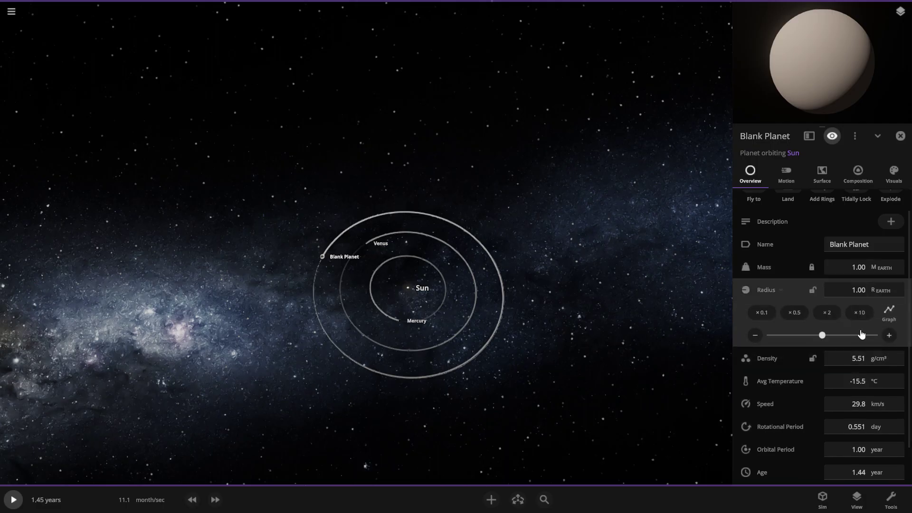
pyautogui.click(678, 334)
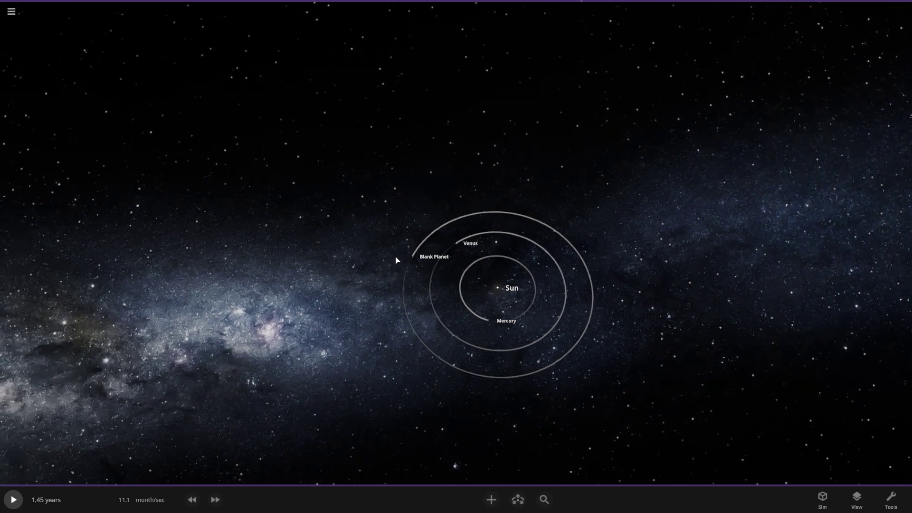
# Rename the blank planet as Earth and fly the camera to it.
pyautogui.click(418, 251)
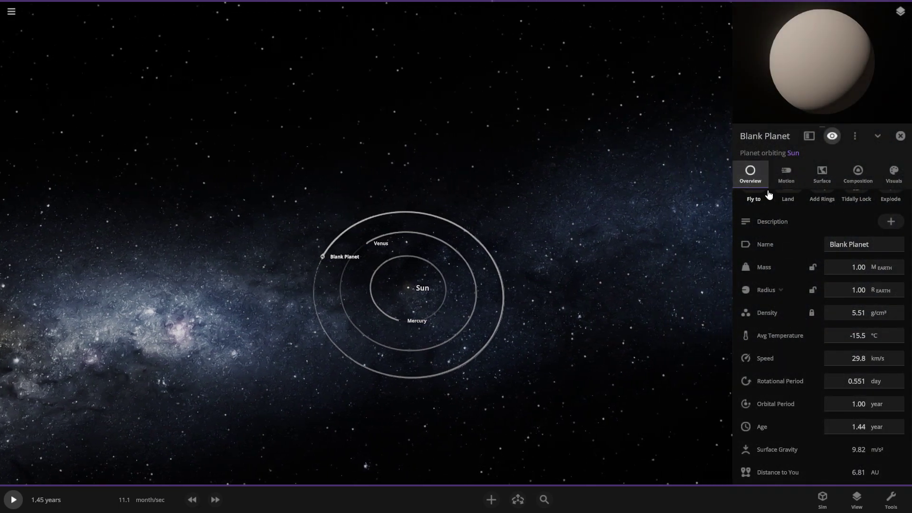
pyautogui.click(880, 275)
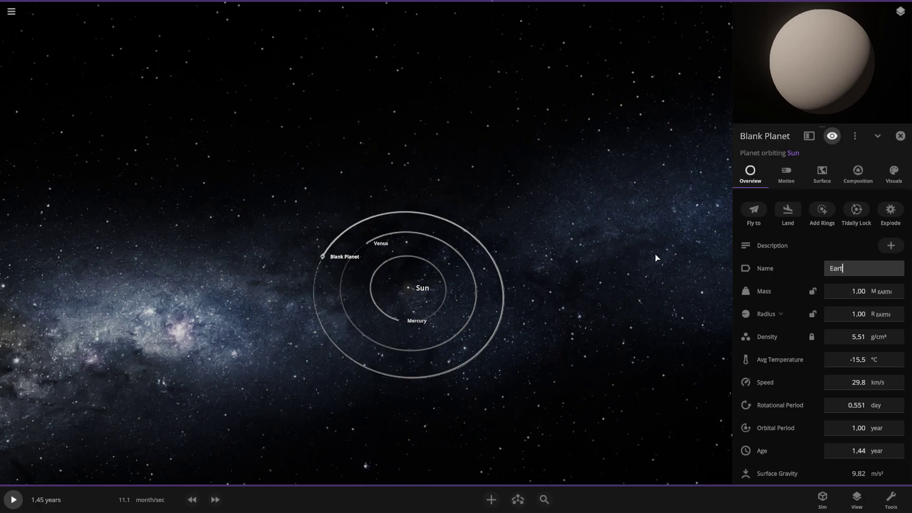
pyautogui.write('Earth')
pyautogui.press('Return')
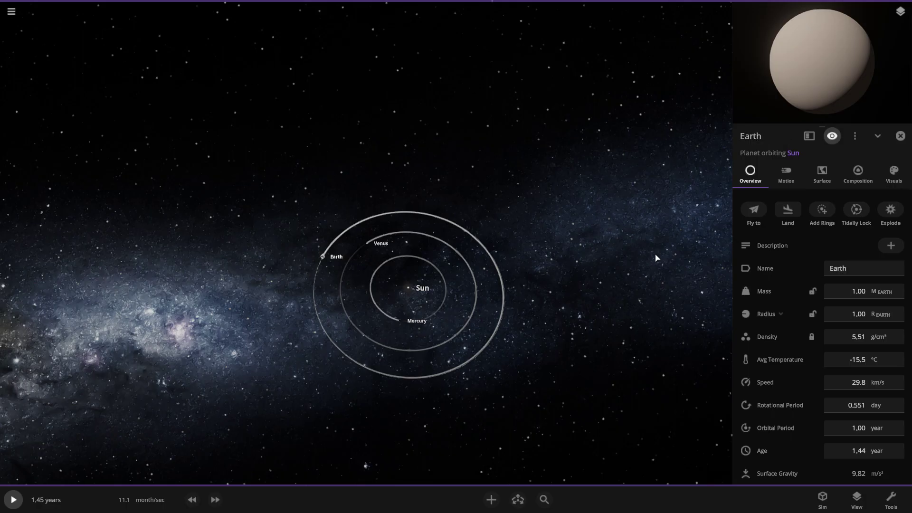
pyautogui.click(760, 203)
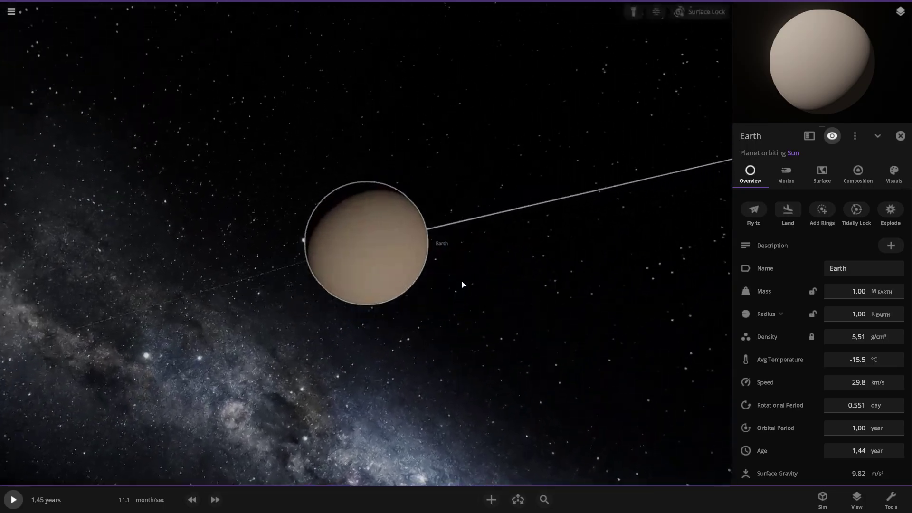
# Select Venus and set its rotational period to 120 days in its motion properties.
pyautogui.scroll(-5, 665, 257)
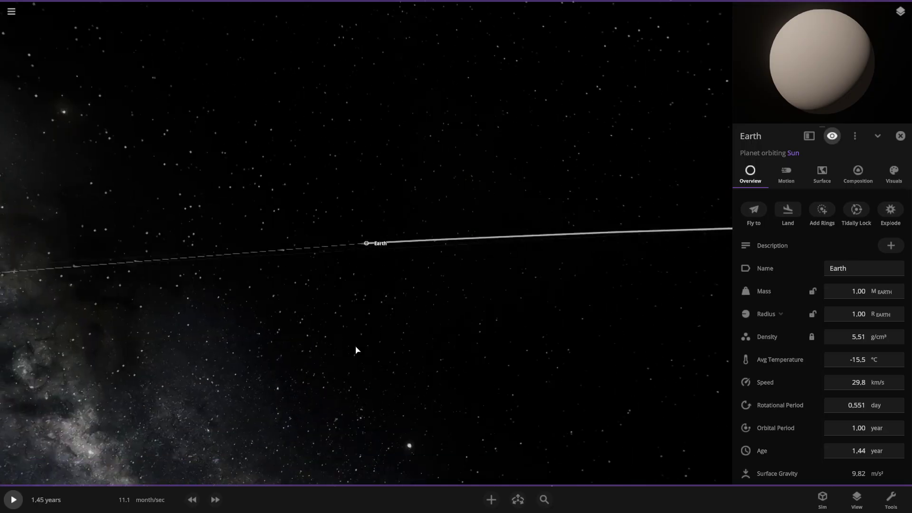
pyautogui.moveTo(355, 345); pyautogui.dragTo(360, 307)
pyautogui.scroll(-5, 356, 307)
pyautogui.click(436, 279)
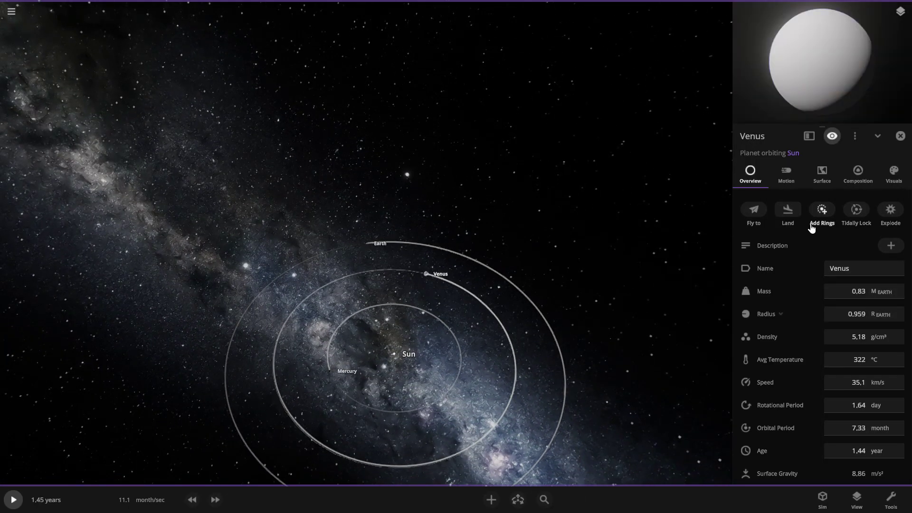
pyautogui.click(786, 175)
pyautogui.scroll(-2, 841, 247)
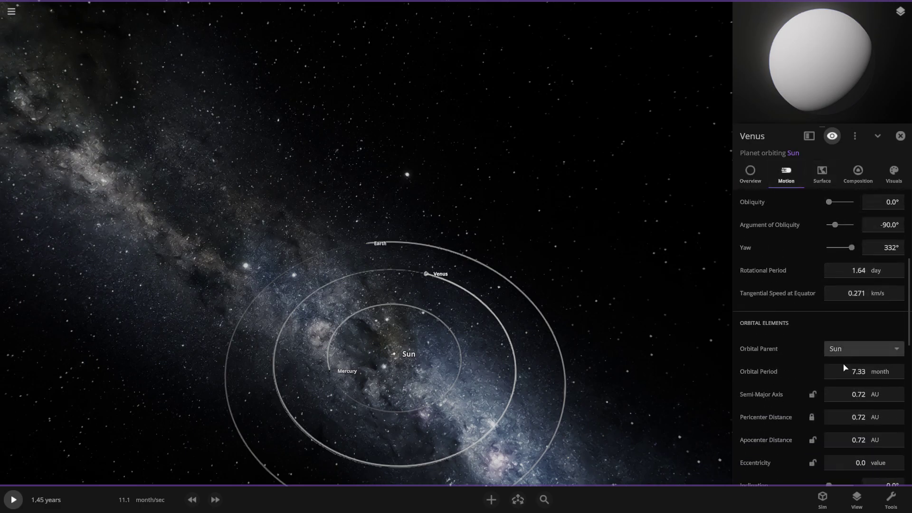
pyautogui.scroll(-2, 850, 358)
pyautogui.scroll(2, 836, 285)
pyautogui.click(857, 270)
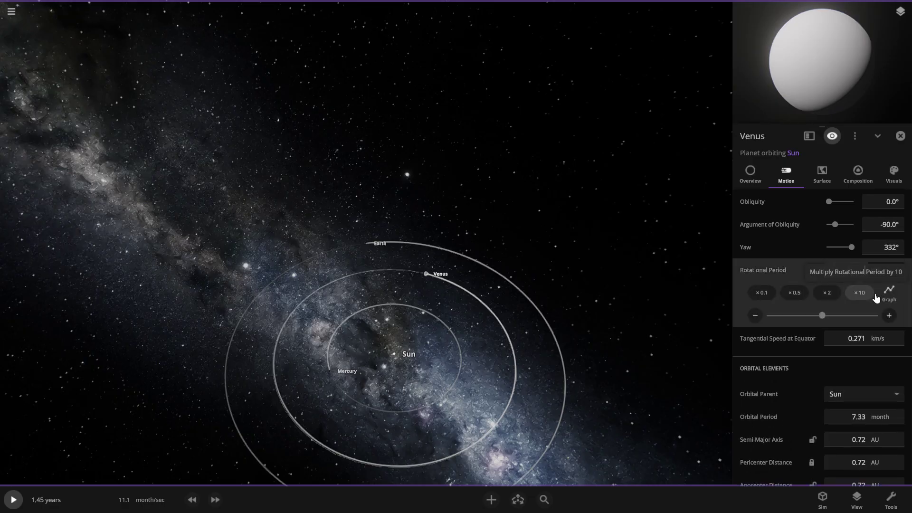
pyautogui.write('120')
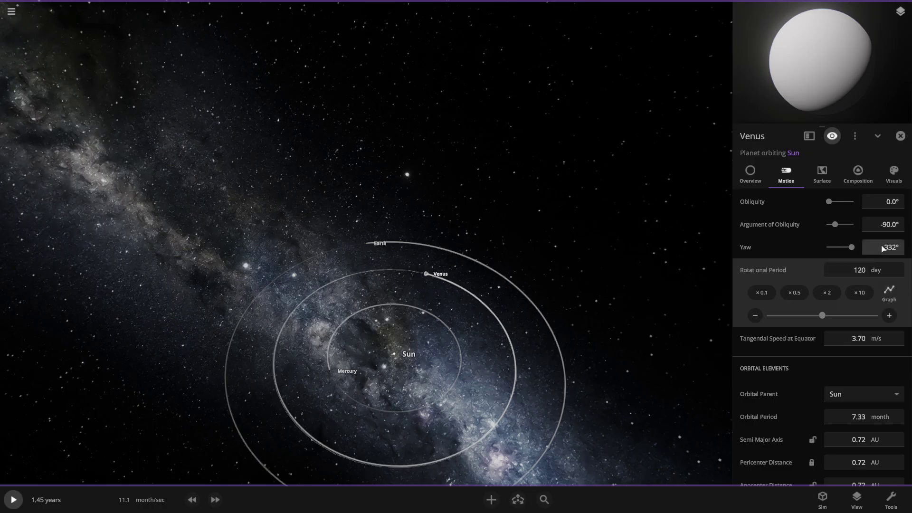
# Select Earth and set its rotational period to 1.00 day.
pyautogui.scroll(3, 655, 280)
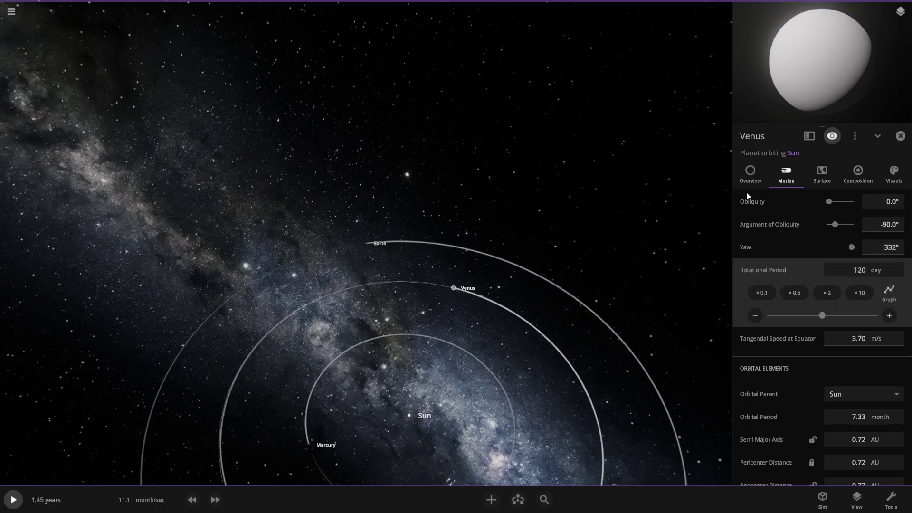
pyautogui.click(365, 244)
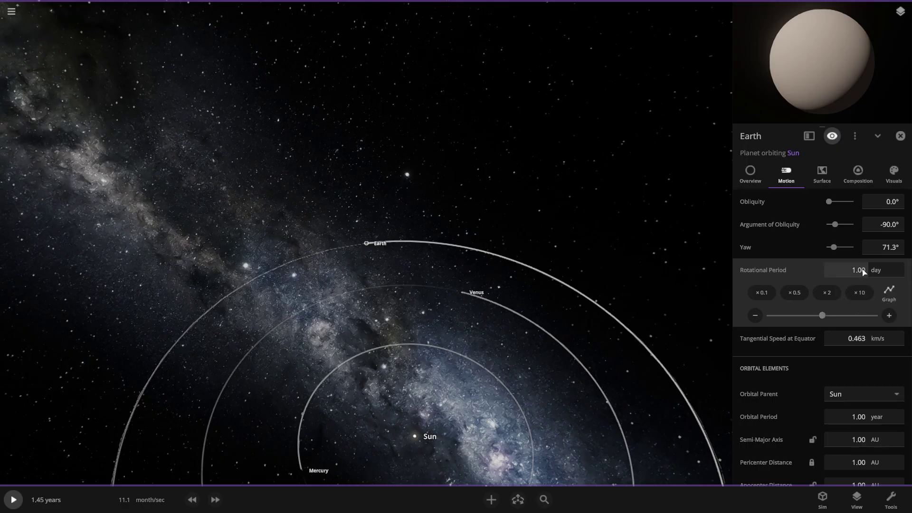
pyautogui.scroll(4, 862, 280)
pyautogui.scroll(-5, 861, 291)
pyautogui.scroll(5, 406, 375)
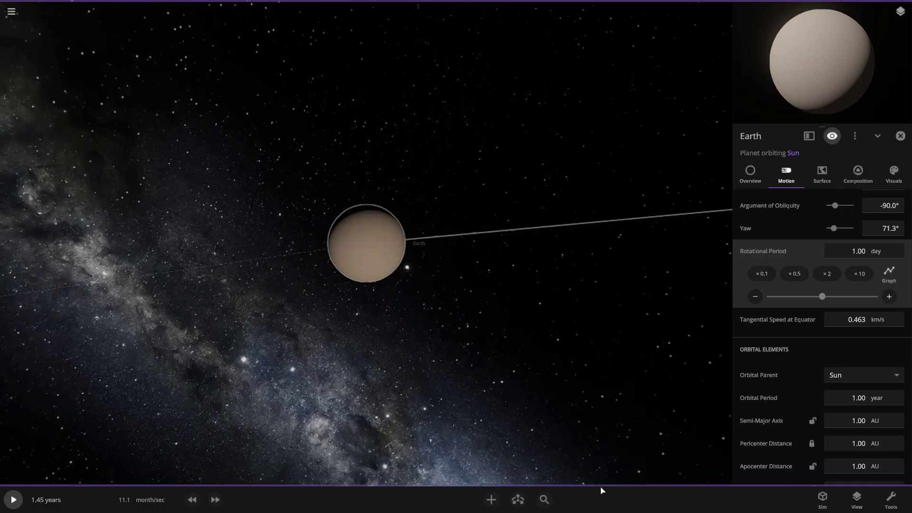
# Tilt Earth's rotation axis slightly with the edit gizmo, close the editing tool and reselect Earth.
pyautogui.click(518, 499)
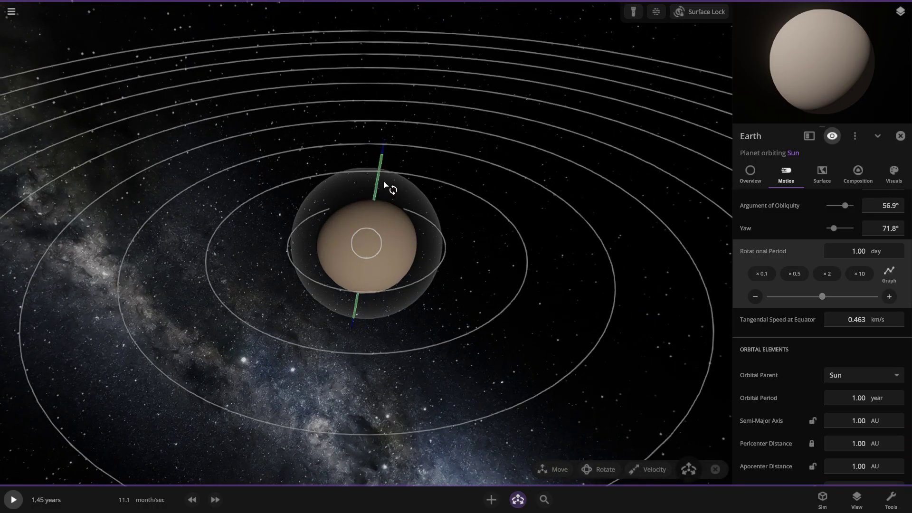
pyautogui.click(490, 253)
pyautogui.scroll(2, 491, 254)
pyautogui.moveTo(491, 255); pyautogui.dragTo(472, 202)
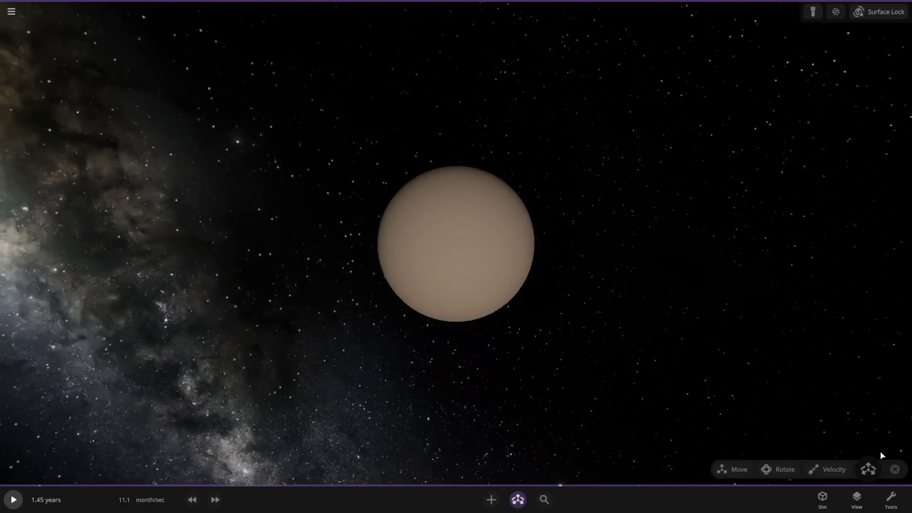
pyautogui.click(893, 469)
pyautogui.click(891, 499)
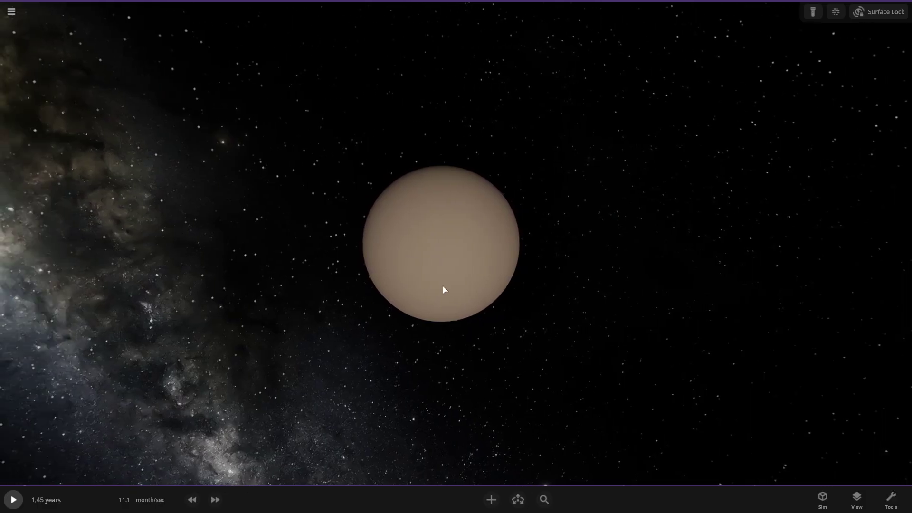
pyautogui.click(445, 288)
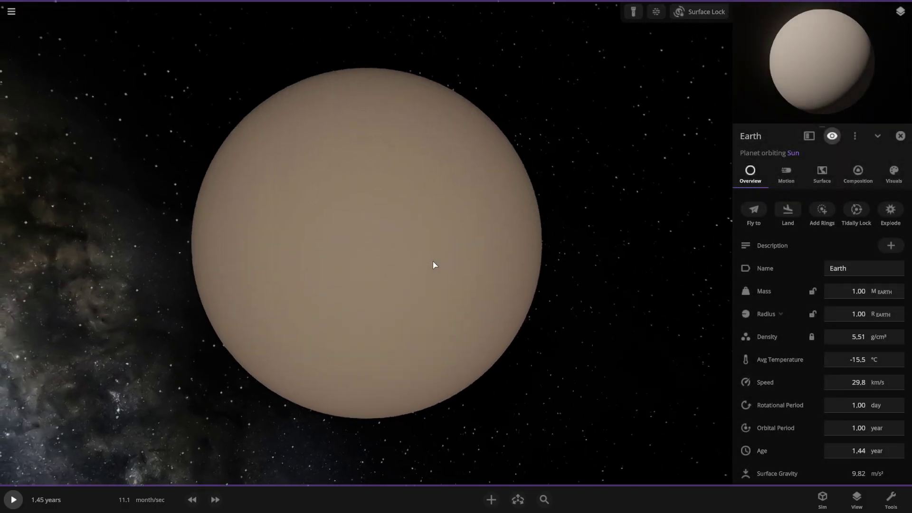
# Apply the known Earth map as Elevation Map 1 on the planet's surface.
pyautogui.click(822, 175)
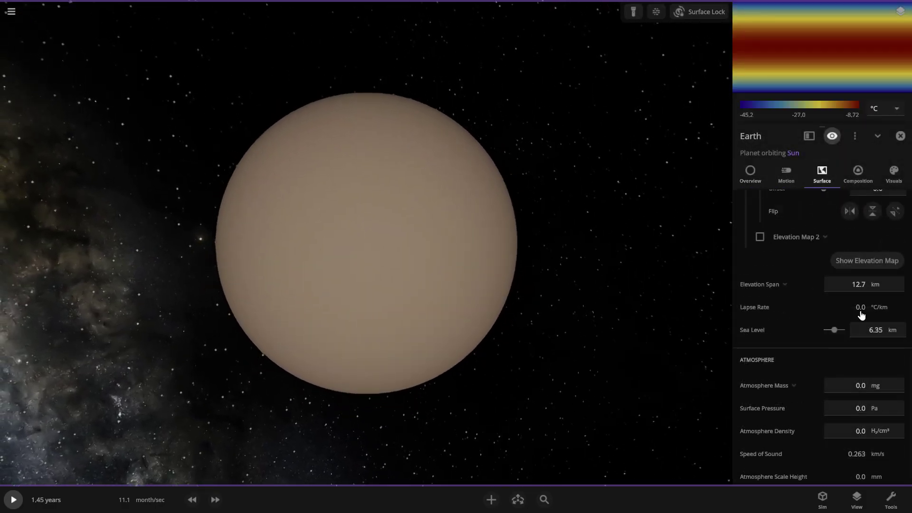
pyautogui.scroll(2, 806, 227)
pyautogui.click(823, 202)
pyautogui.click(824, 202)
pyautogui.click(856, 230)
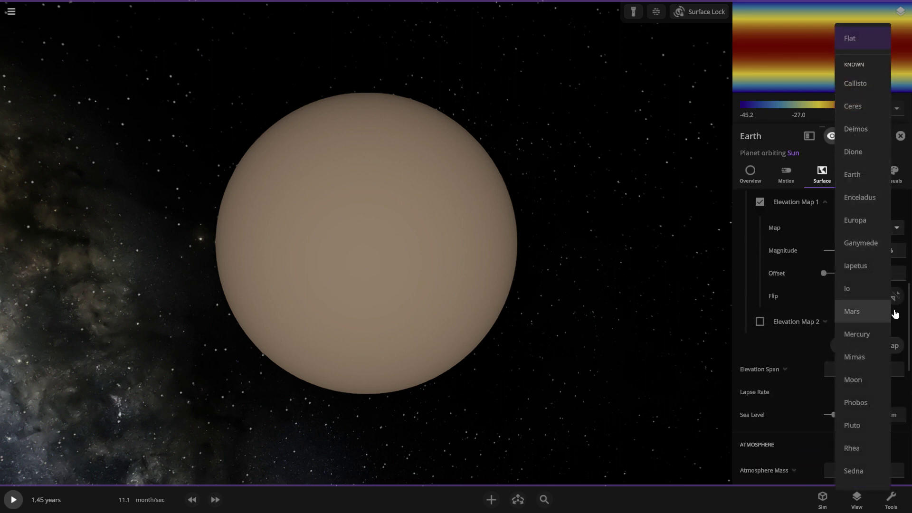
pyautogui.scroll(-1, 893, 383)
pyautogui.scroll(1, 874, 204)
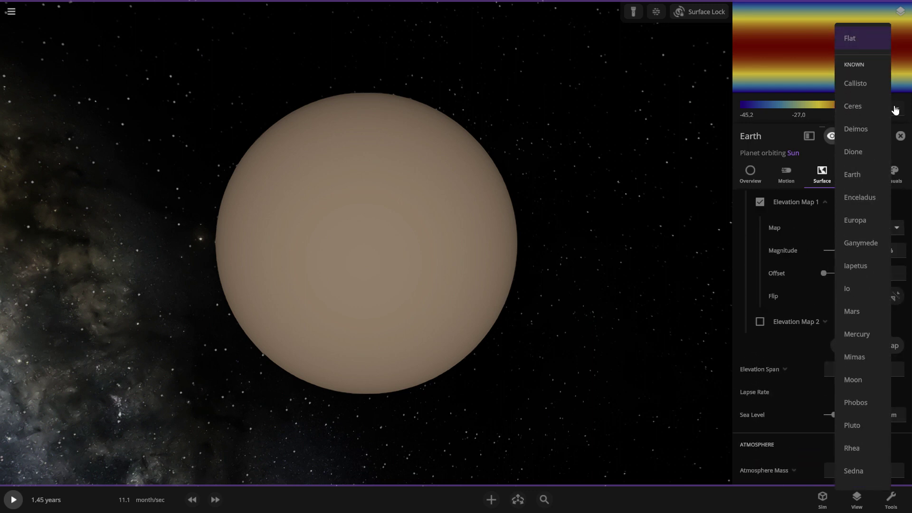
pyautogui.click(867, 175)
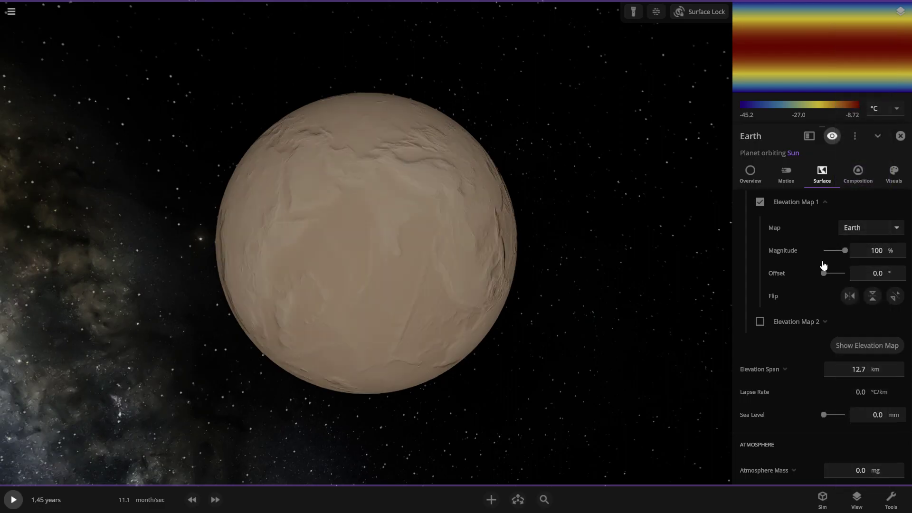
pyautogui.scroll(3, 313, 243)
pyautogui.scroll(-4, 312, 246)
pyautogui.moveTo(311, 246); pyautogui.dragTo(418, 252)
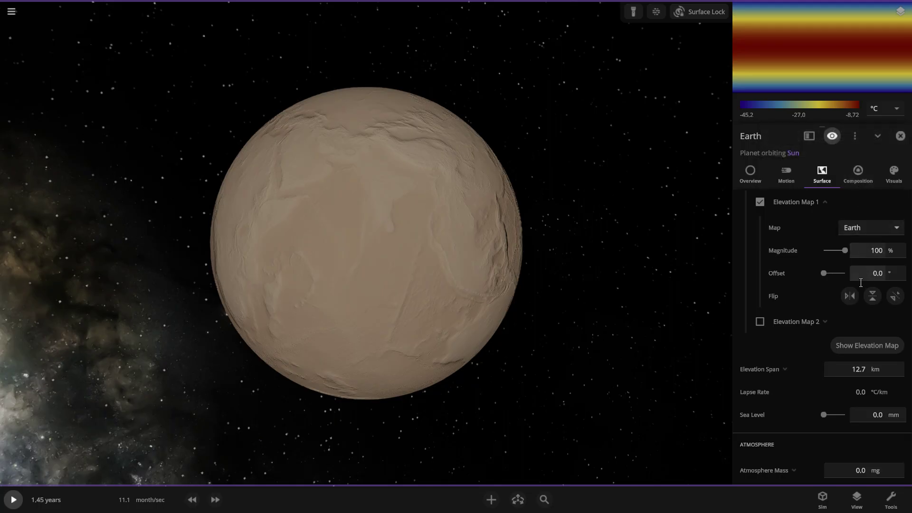
# Raise Earth's sea level to about 3.96 km and turn on the flashlight to light up the dark side.
pyautogui.moveTo(824, 414); pyautogui.dragTo(831, 415)
pyautogui.moveTo(665, 304); pyautogui.dragTo(606, 267)
pyautogui.moveTo(127, 177); pyautogui.dragTo(308, 266)
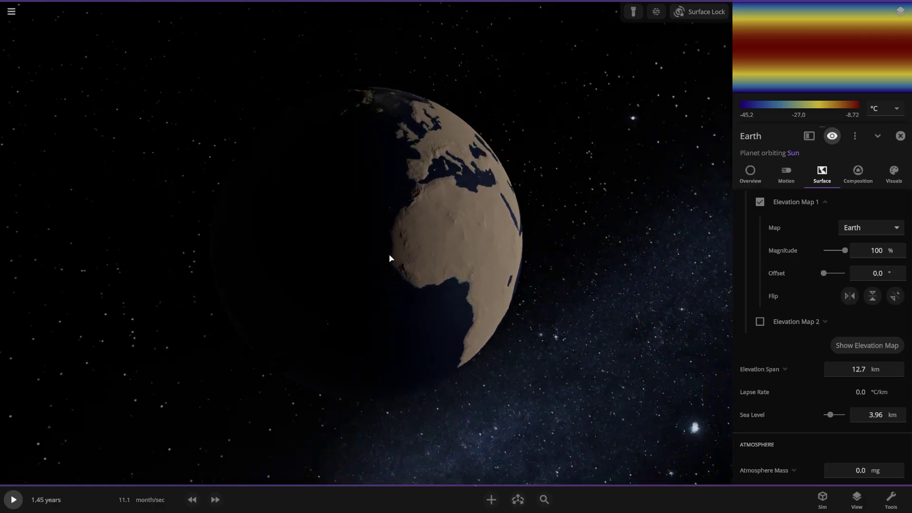
pyautogui.click(633, 12)
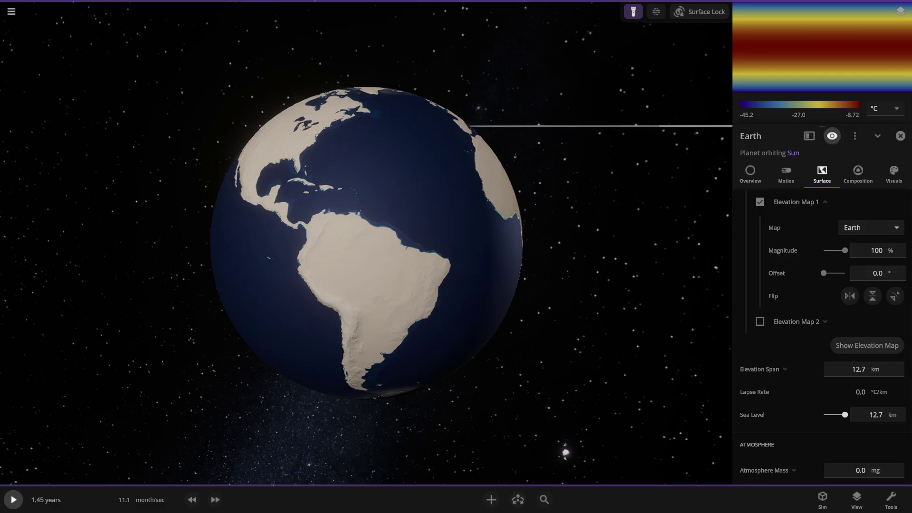
# Set Earth's sea level to 12.7 km and run the simulation briefly to watch the planet rotate.
pyautogui.moveTo(826, 415); pyautogui.dragTo(853, 416)
pyautogui.moveTo(713, 383); pyautogui.dragTo(280, 320)
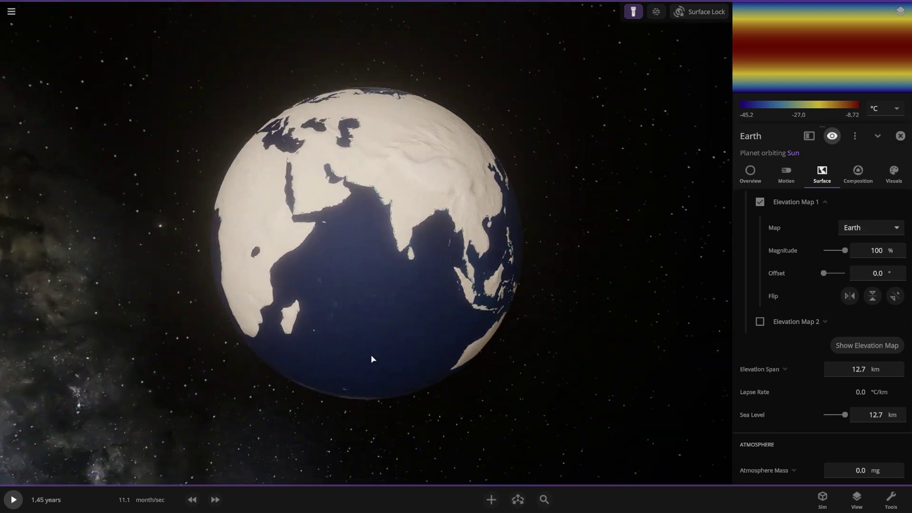
pyautogui.click(685, 377)
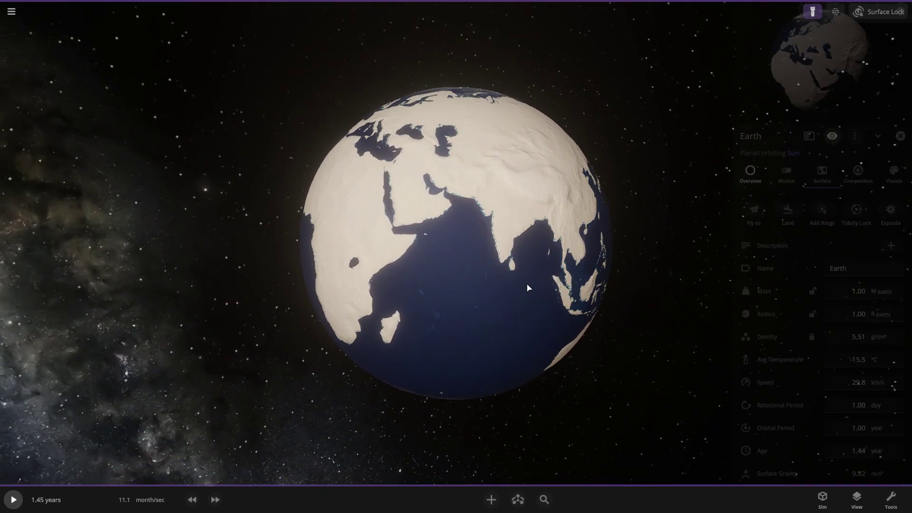
pyautogui.click(527, 288)
pyautogui.click(831, 176)
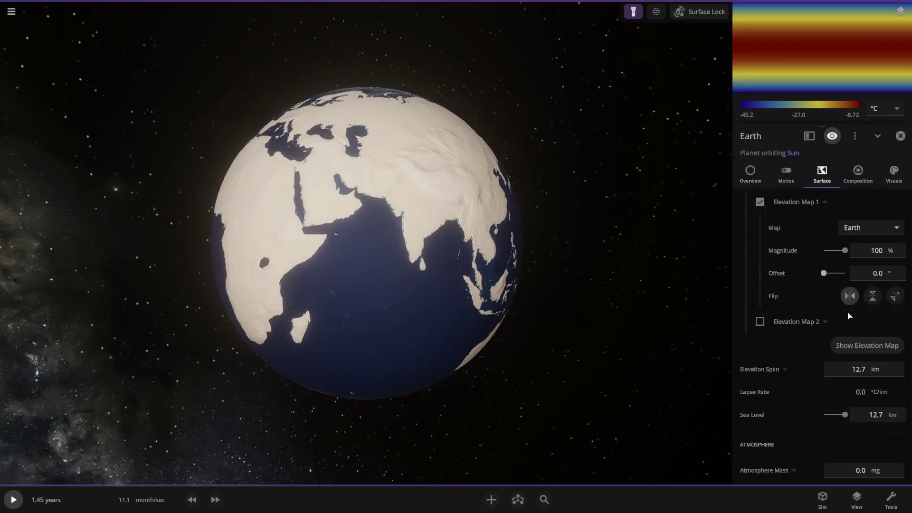
pyautogui.click(15, 499)
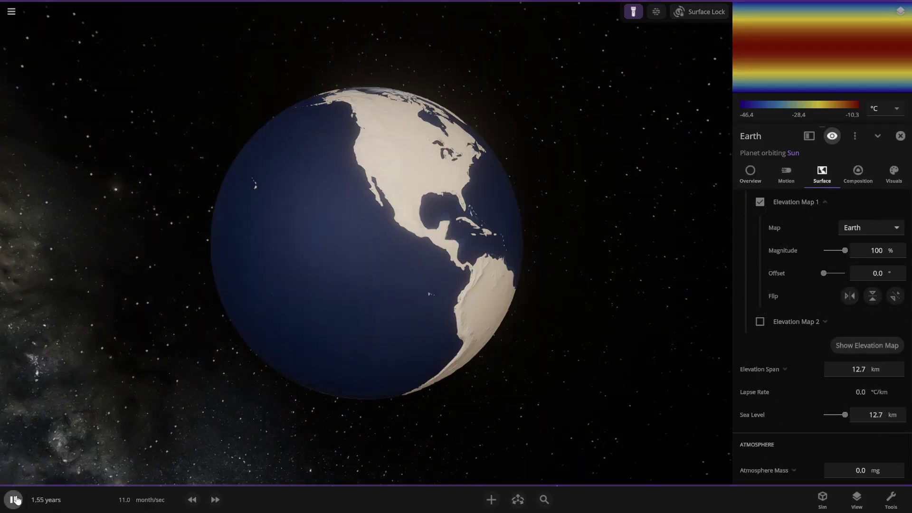
pyautogui.click(14, 499)
# Try lower and higher sea levels on Earth and settle on 4.61 km.
pyautogui.moveTo(839, 423); pyautogui.dragTo(818, 414)
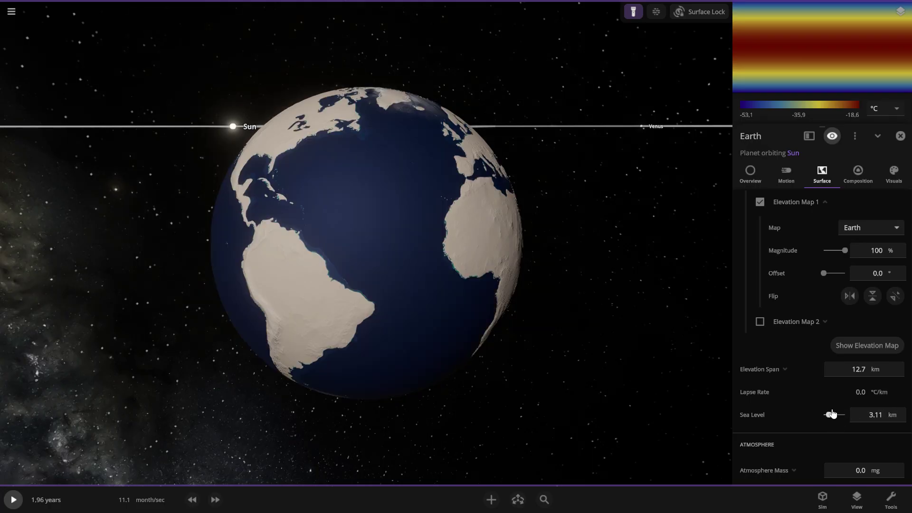
pyautogui.click(871, 416)
pyautogui.moveTo(825, 460); pyautogui.dragTo(846, 460)
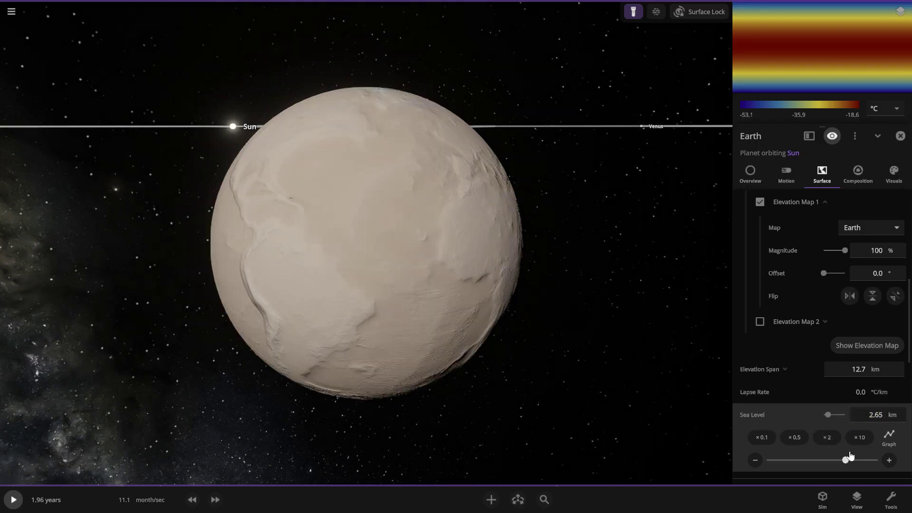
pyautogui.moveTo(782, 467); pyautogui.dragTo(775, 462)
pyautogui.moveTo(828, 415); pyautogui.dragTo(846, 416)
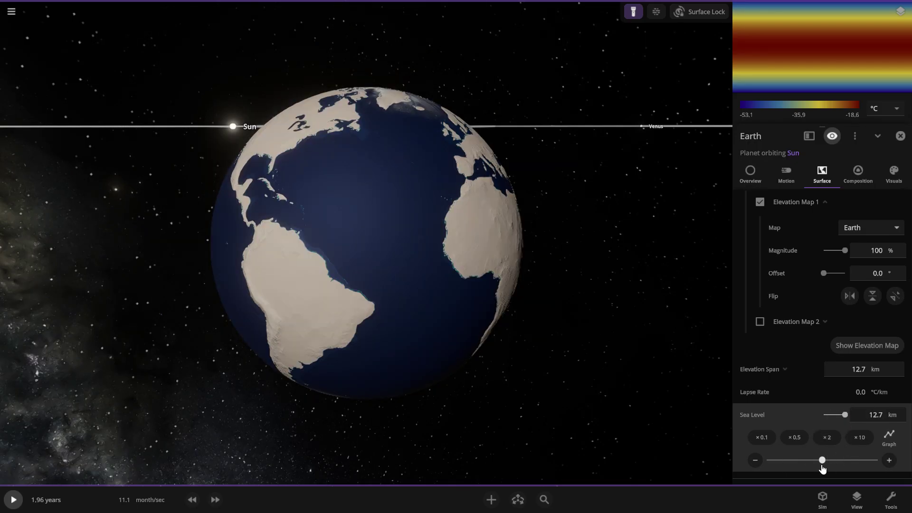
pyautogui.moveTo(822, 467); pyautogui.dragTo(879, 454)
pyautogui.moveTo(782, 463); pyautogui.dragTo(773, 456)
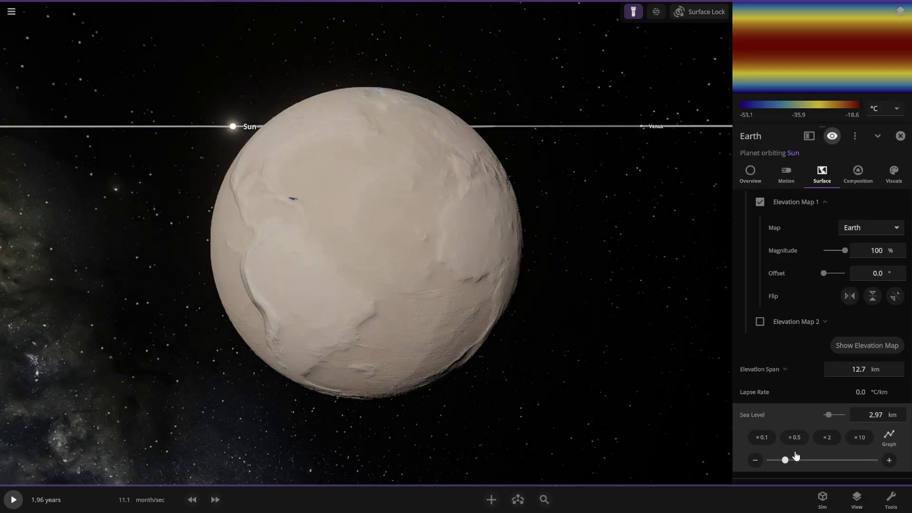
pyautogui.moveTo(889, 452); pyautogui.dragTo(810, 455)
pyautogui.moveTo(849, 416); pyautogui.dragTo(835, 427)
pyautogui.moveTo(660, 401); pyautogui.dragTo(399, 346)
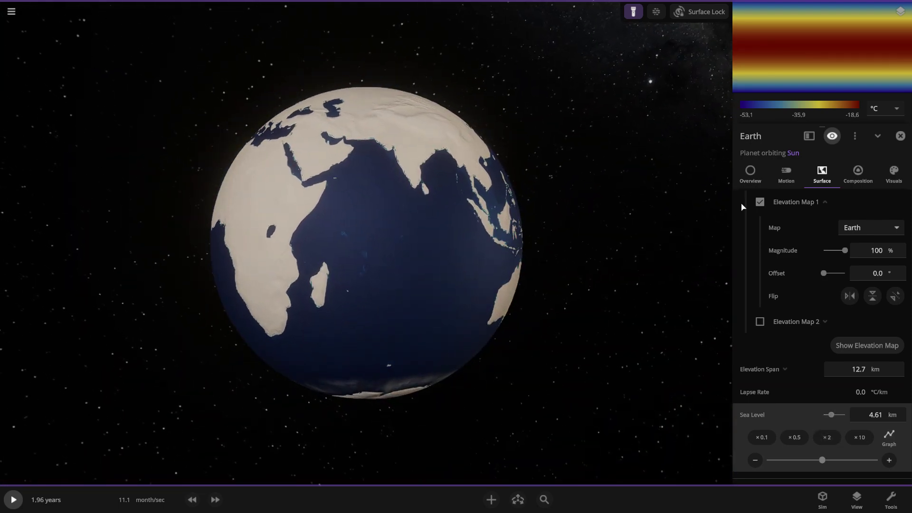
# Enable Earth's City Lights layer and give its Vegetation layer a custom bright green colour.
pyautogui.click(883, 169)
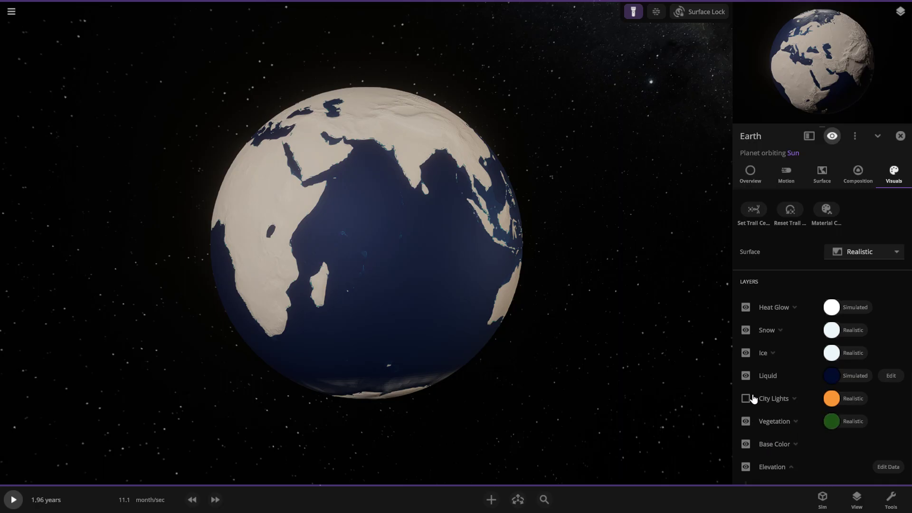
pyautogui.moveTo(731, 275); pyautogui.dragTo(656, 402)
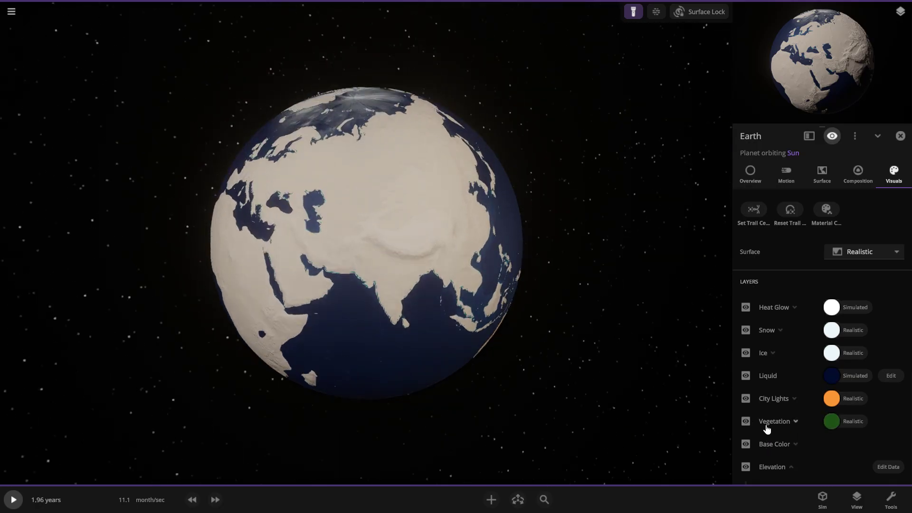
pyautogui.click(806, 422)
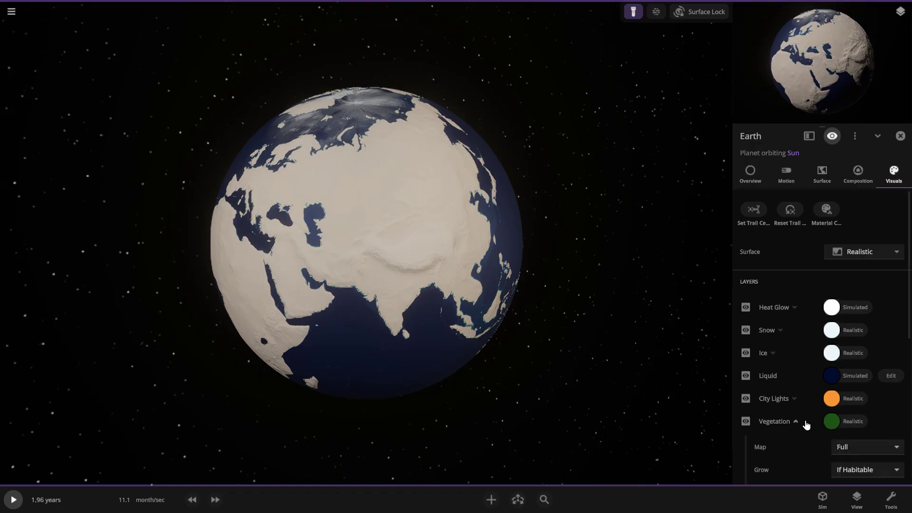
pyautogui.click(806, 423)
pyautogui.click(832, 421)
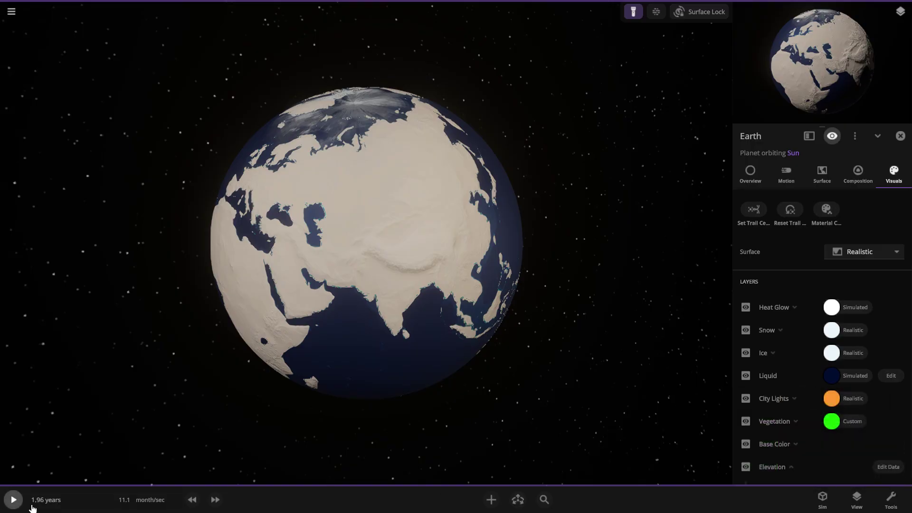
# After a brief simulation run, hide Earth's Vegetation layer and turn off the flashlight to inspect the night side.
pyautogui.click(13, 499)
pyautogui.click(13, 500)
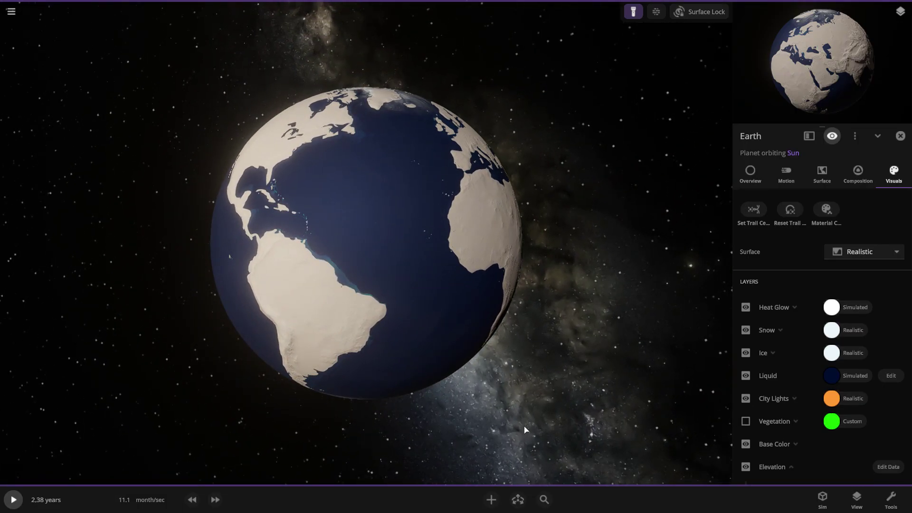
pyautogui.moveTo(645, 437); pyautogui.dragTo(611, 361)
pyautogui.click(635, 11)
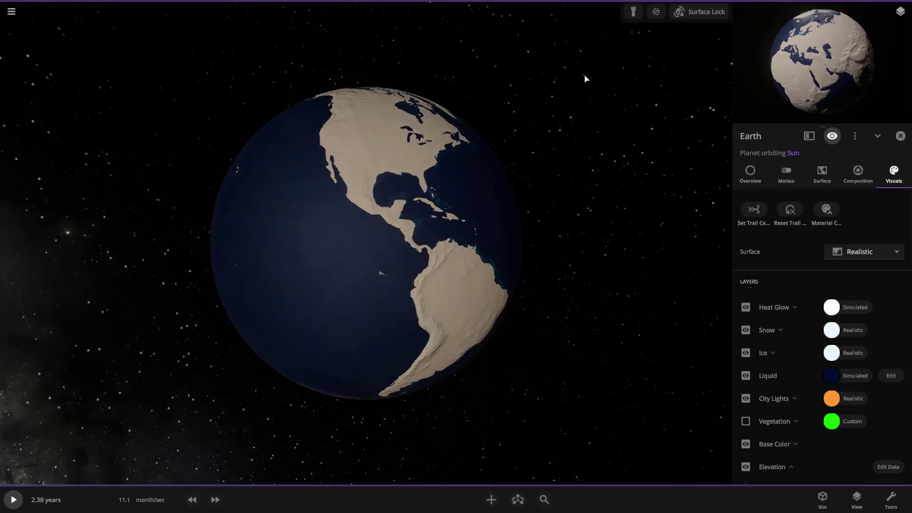
pyautogui.moveTo(394, 147); pyautogui.dragTo(786, 138)
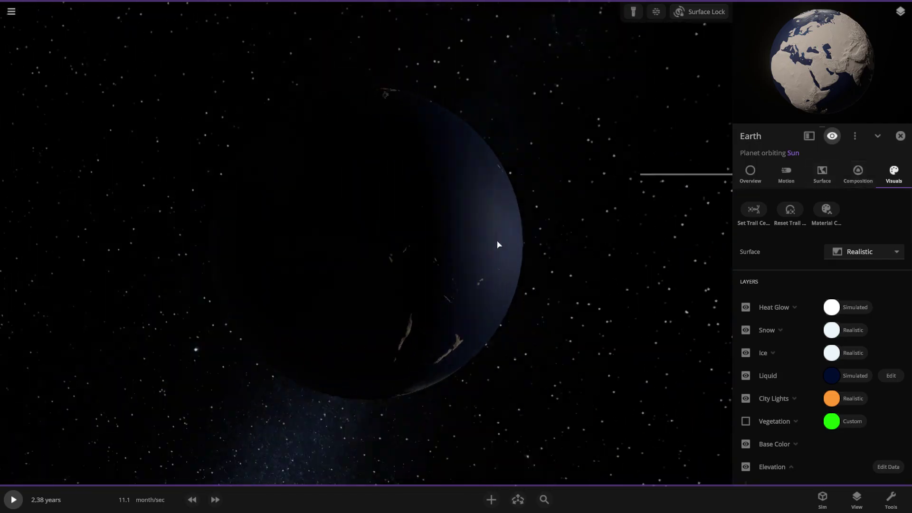
# Show Earth's Vegetation layer again, lower the sea level to 0 and run the simulation briefly to inspect the daylit side.
pyautogui.moveTo(515, 244); pyautogui.dragTo(337, 216)
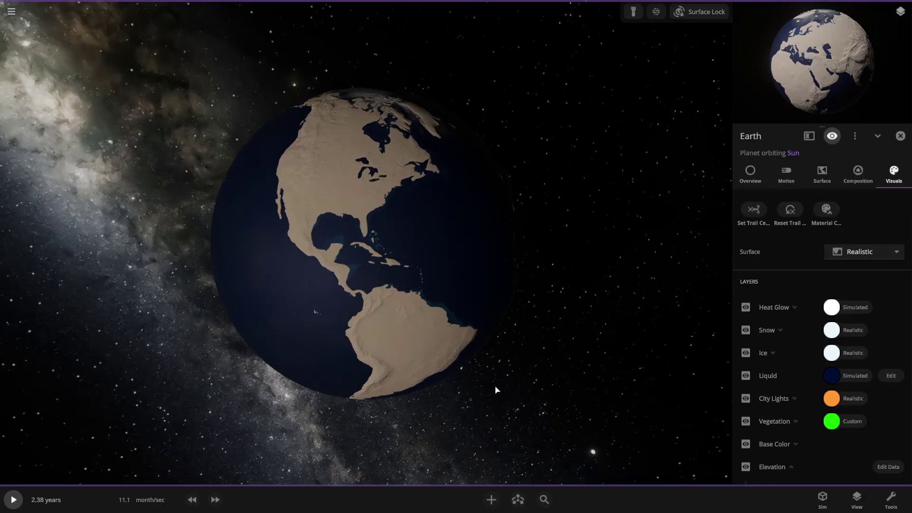
pyautogui.scroll(3, 500, 402)
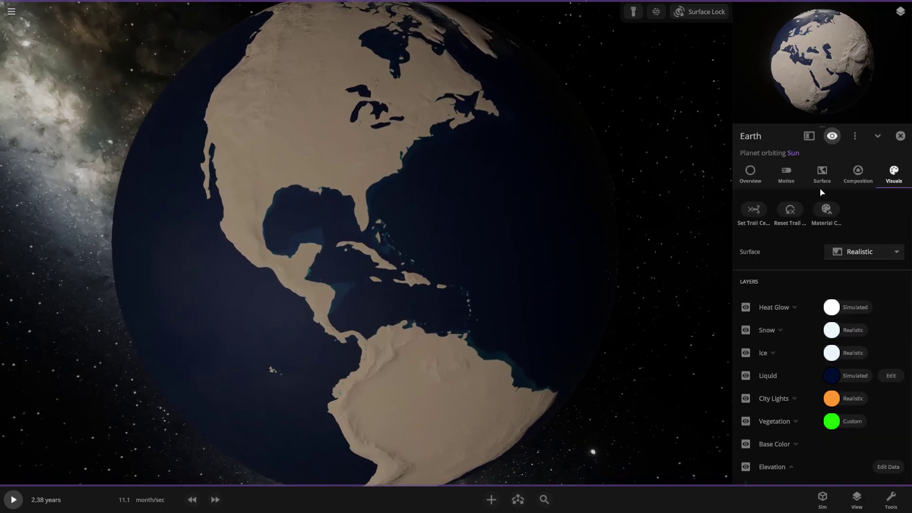
pyautogui.click(822, 174)
pyautogui.moveTo(831, 415); pyautogui.dragTo(815, 427)
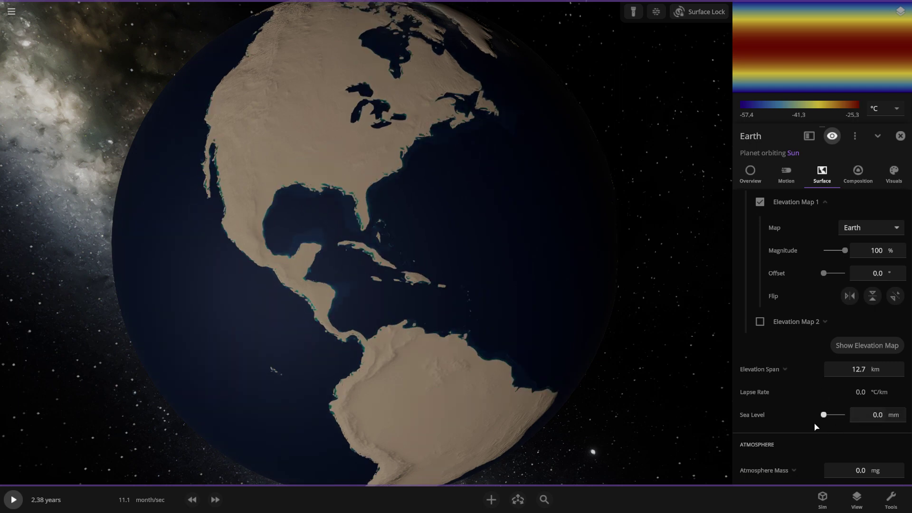
pyautogui.click(10, 499)
pyautogui.click(10, 500)
pyautogui.moveTo(247, 458); pyautogui.dragTo(172, 418)
pyautogui.scroll(3, 889, 373)
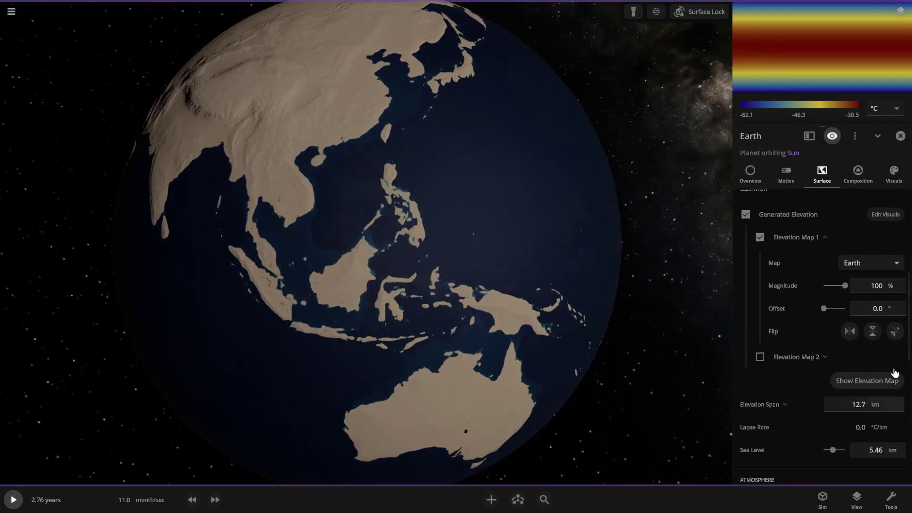
# Try the Flat map for Earth's Elevation Map 1 with a 12.7 km sea level, and switch back to the Earth map.
pyautogui.click(904, 288)
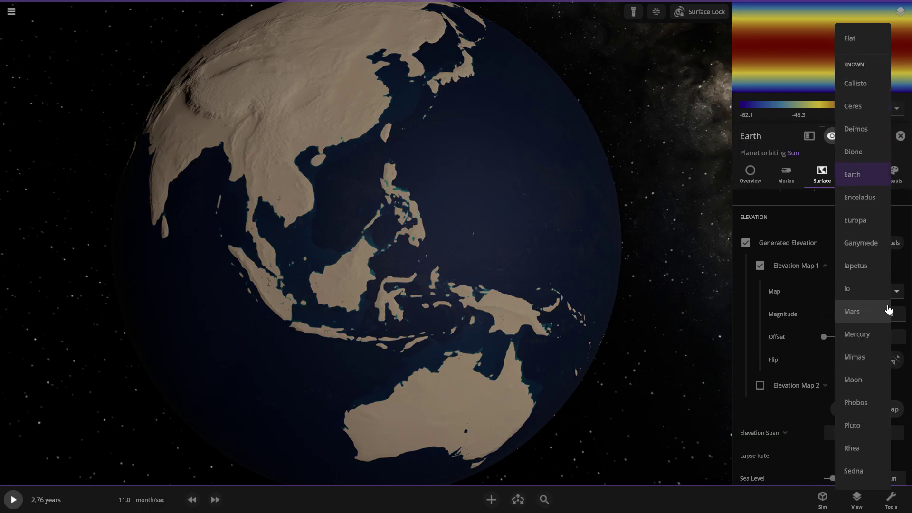
pyautogui.click(857, 38)
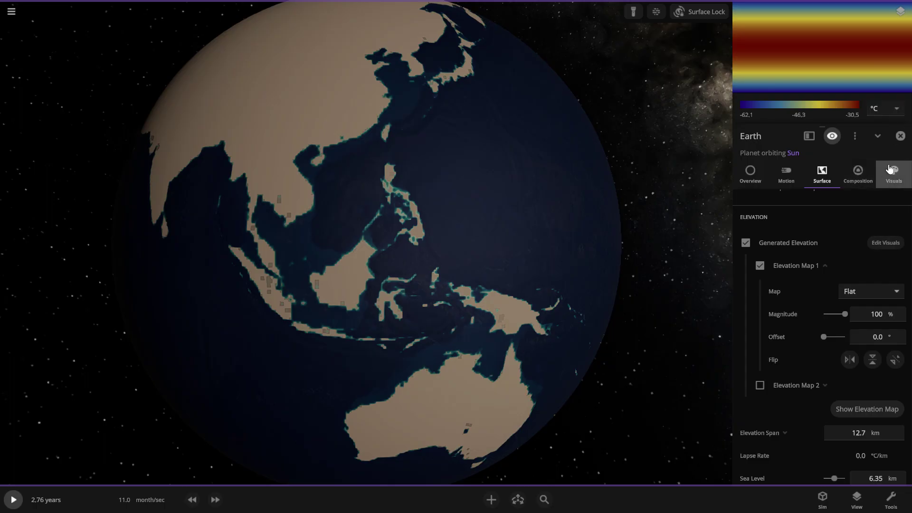
pyautogui.scroll(-2, 816, 403)
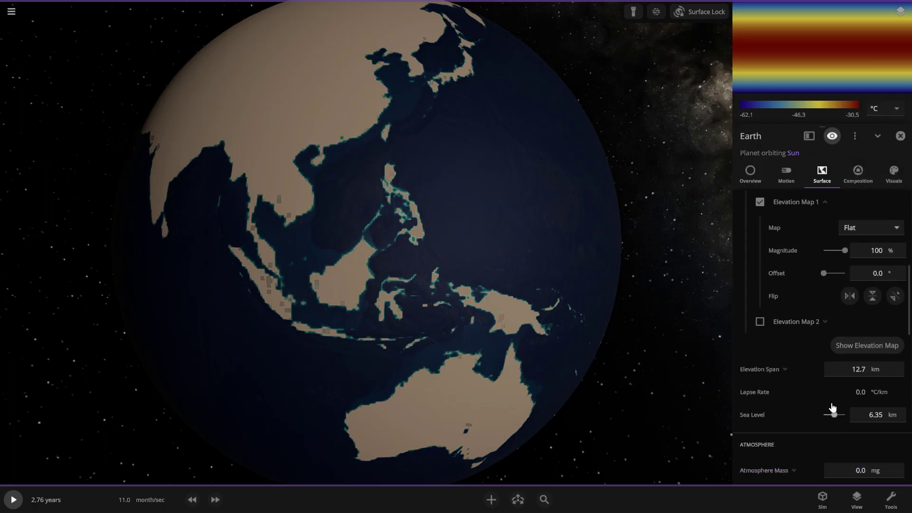
pyautogui.moveTo(832, 407); pyautogui.dragTo(858, 418)
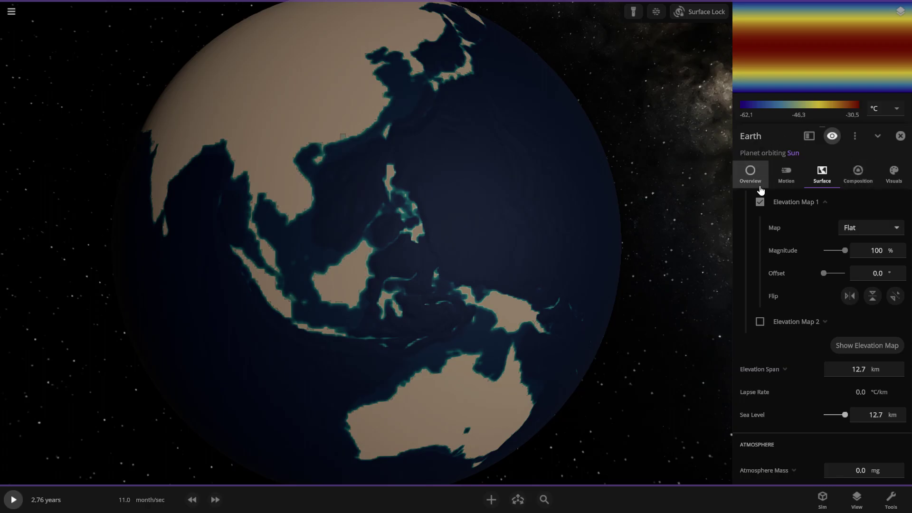
pyautogui.click(869, 228)
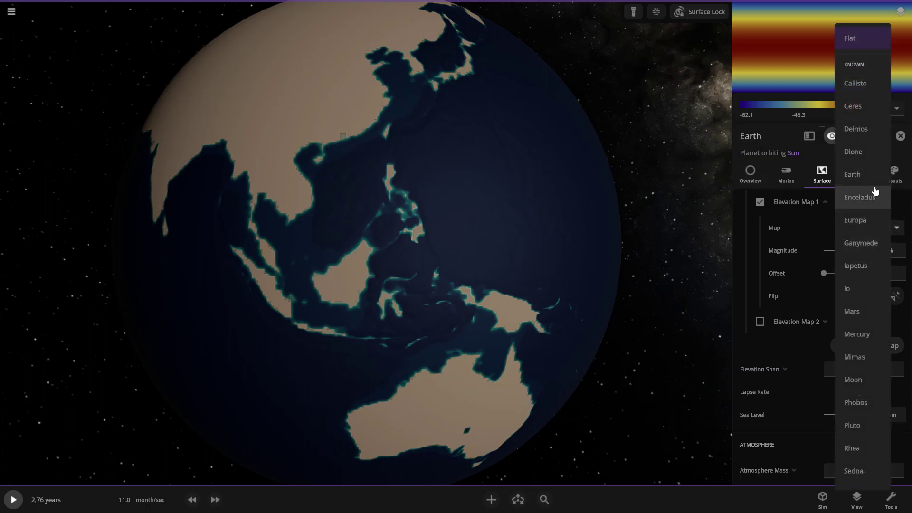
pyautogui.click(850, 175)
pyautogui.moveTo(637, 269); pyautogui.dragTo(580, 247)
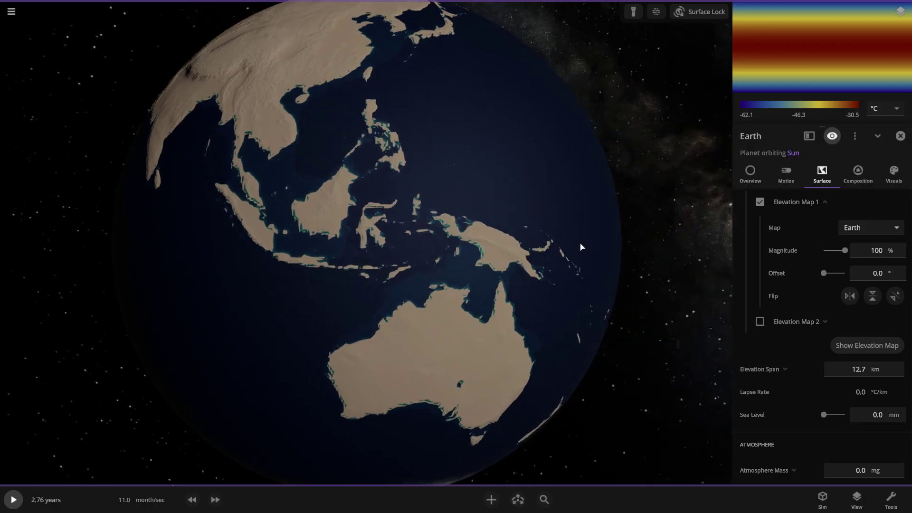
pyautogui.scroll(1, 808, 285)
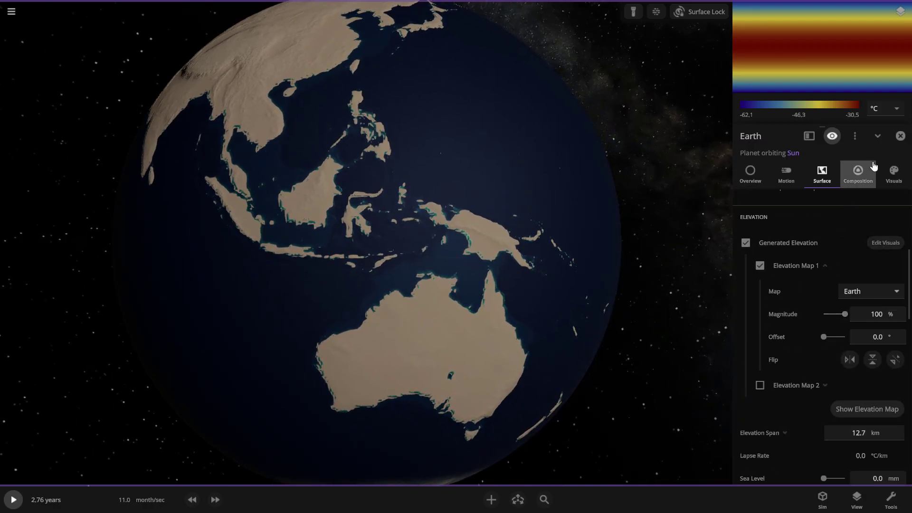
# Switch Earth's Base Color layer to custom colours, keeping Elevation as the source.
pyautogui.click(894, 174)
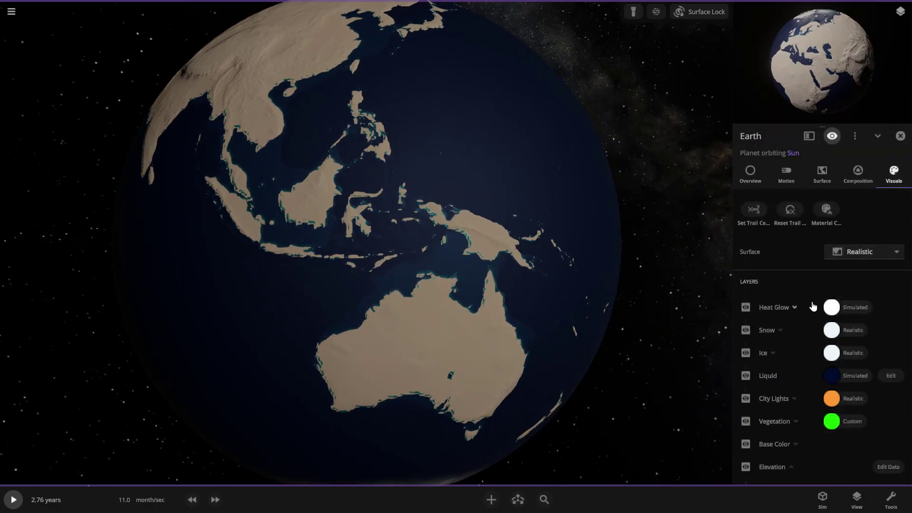
pyautogui.scroll(-2, 867, 306)
pyautogui.scroll(-1, 799, 376)
pyautogui.click(808, 350)
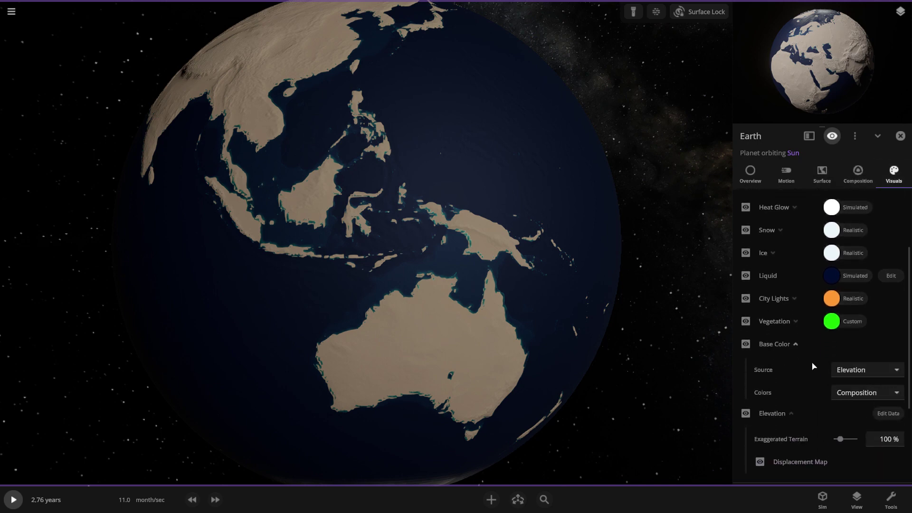
pyautogui.click(869, 400)
pyautogui.click(873, 370)
pyautogui.scroll(-1, 842, 411)
# Try bright green and yellow for the Base Color's High colour and settle on dark green #508000.
pyautogui.click(839, 351)
pyautogui.moveTo(764, 402); pyautogui.dragTo(805, 336)
pyautogui.click(797, 369)
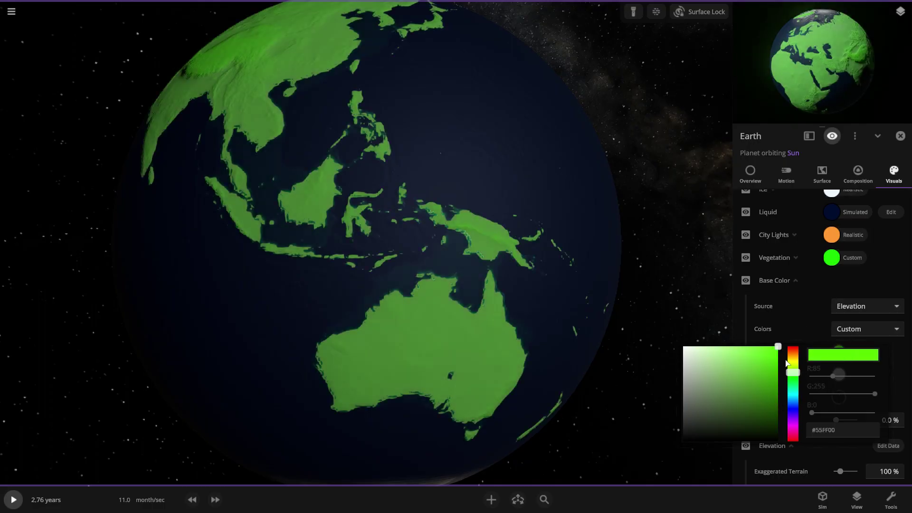
pyautogui.moveTo(797, 367); pyautogui.dragTo(798, 361)
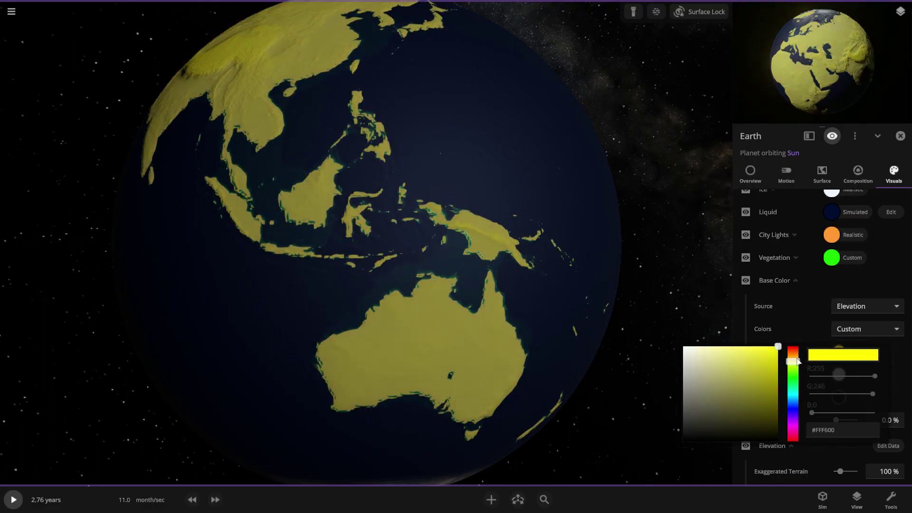
pyautogui.click(742, 343)
pyautogui.click(845, 354)
pyautogui.moveTo(760, 375); pyautogui.dragTo(798, 397)
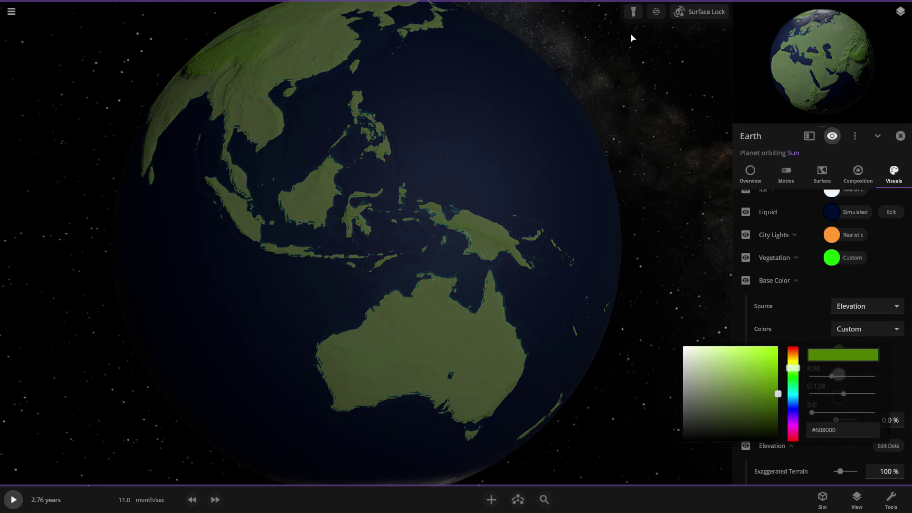
# Turn on the flashlight and rotate around Earth to inspect the green land colour on the lit globe.
pyautogui.moveTo(366, 125); pyautogui.dragTo(537, 209)
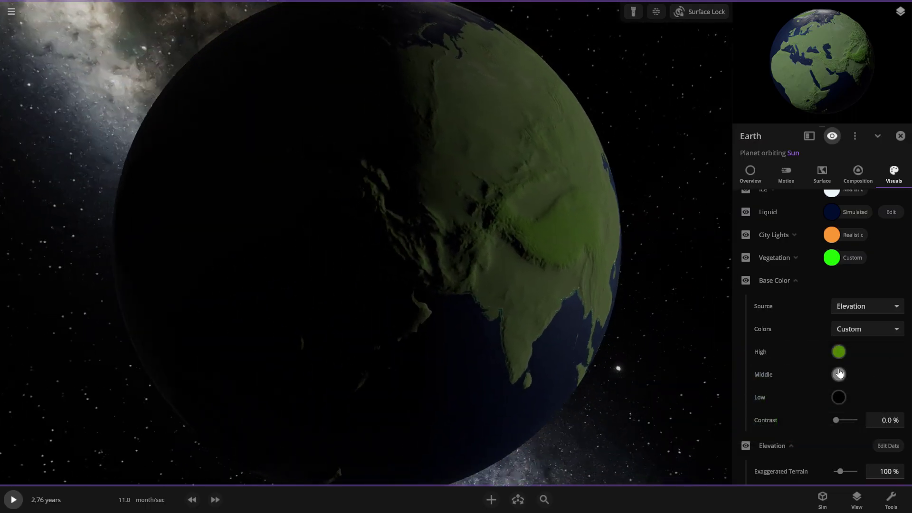
pyautogui.click(634, 13)
pyautogui.moveTo(352, 157); pyautogui.dragTo(562, 96)
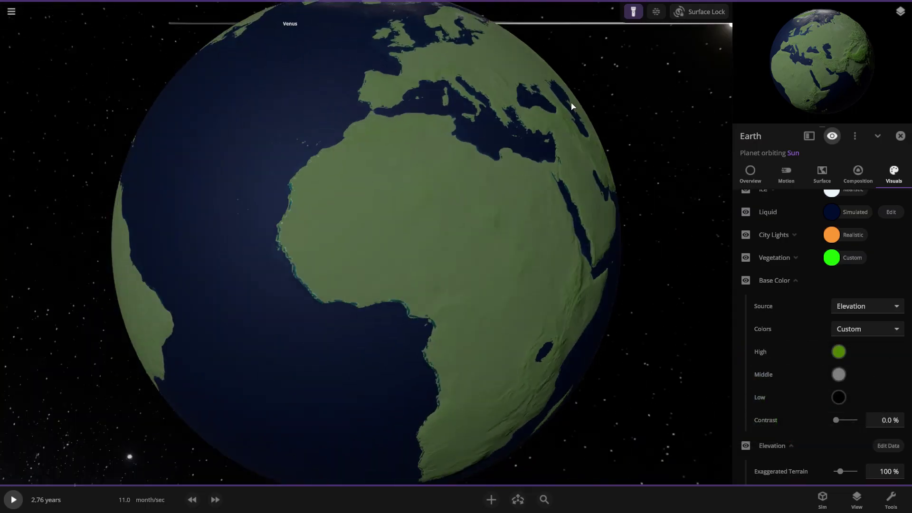
# Set the Middle and Low colours of Earth's Base Color layer to dark red.
pyautogui.click(839, 374)
pyautogui.moveTo(708, 399); pyautogui.dragTo(743, 409)
pyautogui.click(721, 279)
pyautogui.click(836, 400)
pyautogui.click(719, 326)
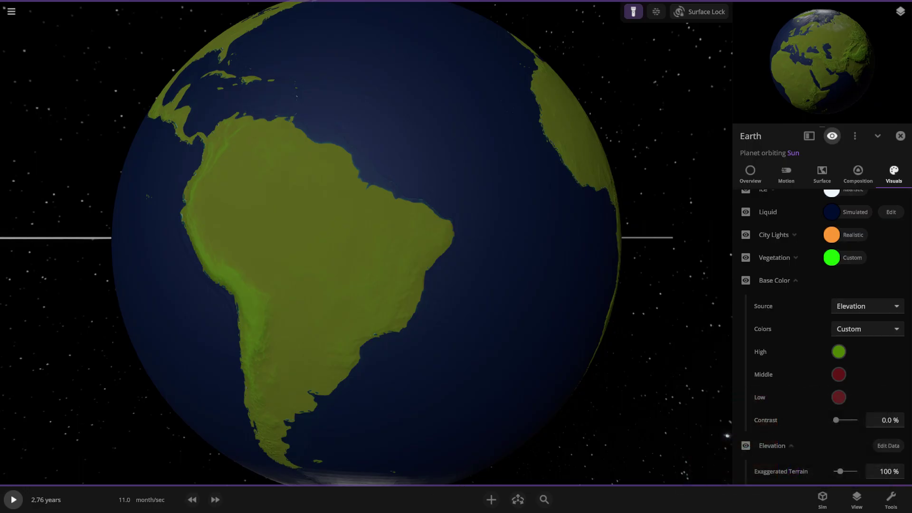
# Look through Earth's composition and surface properties, and set the Base Color layer's colours back to Composition.
pyautogui.click(858, 170)
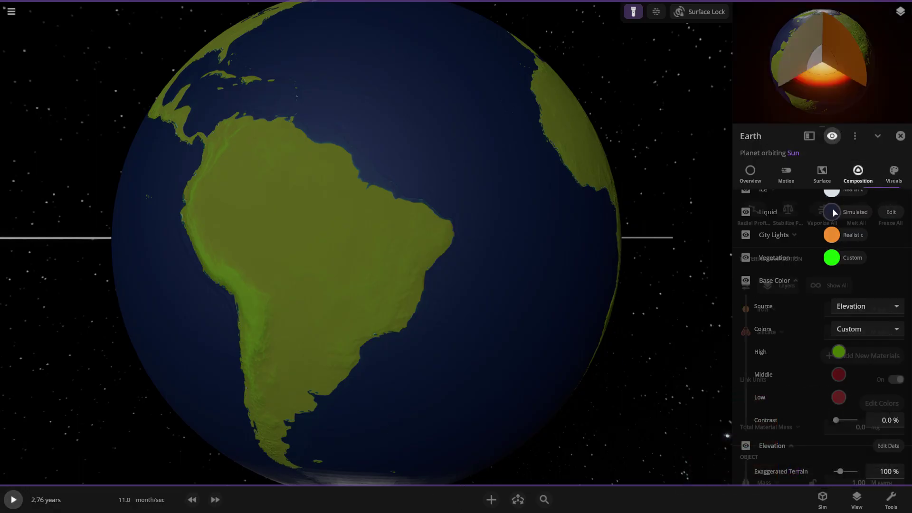
pyautogui.scroll(-5, 860, 394)
pyautogui.scroll(-3, 859, 394)
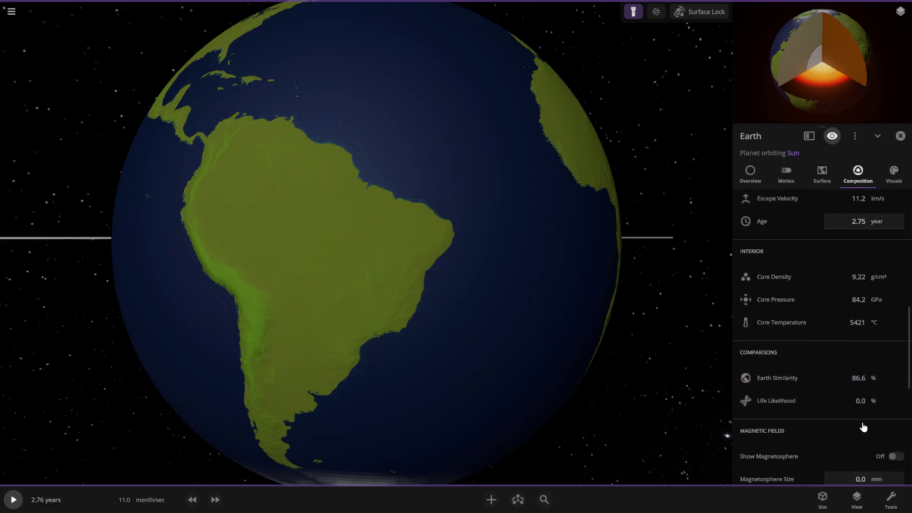
pyautogui.moveTo(618, 395); pyautogui.dragTo(28, 466)
pyautogui.click(821, 174)
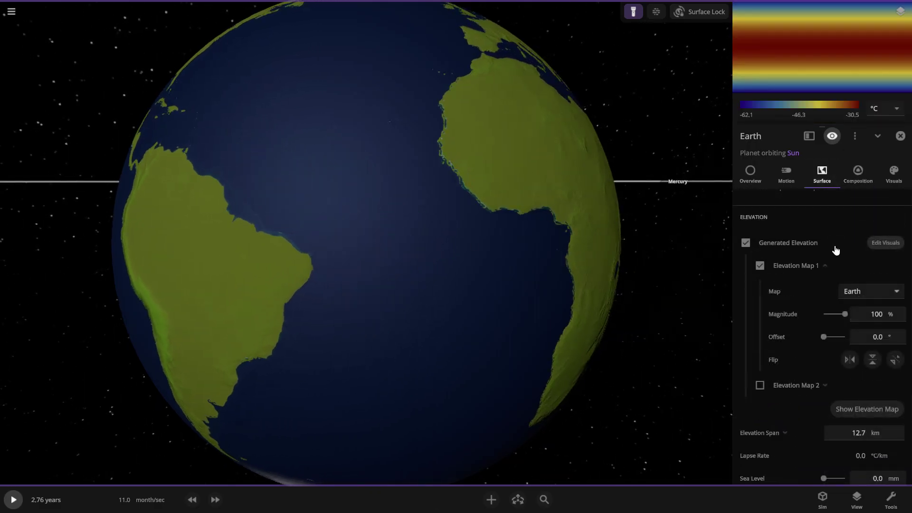
pyautogui.click(892, 172)
pyautogui.click(865, 328)
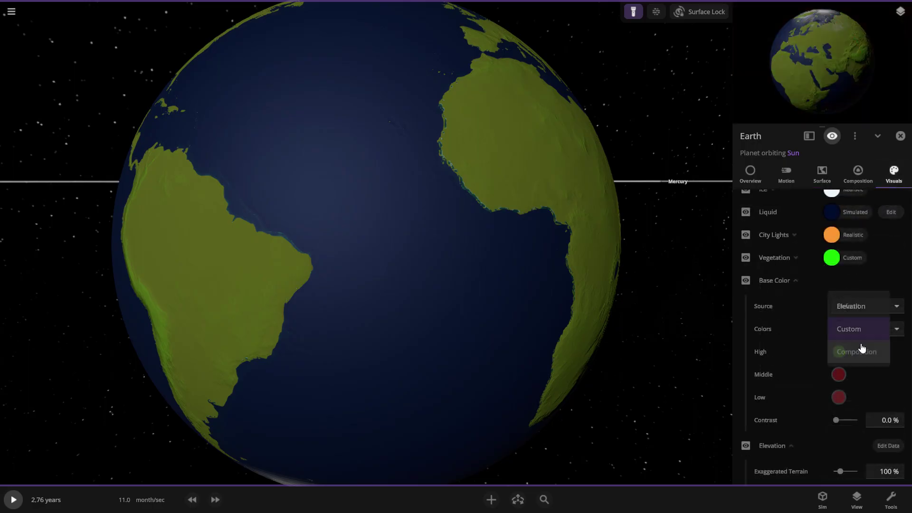
pyautogui.click(859, 348)
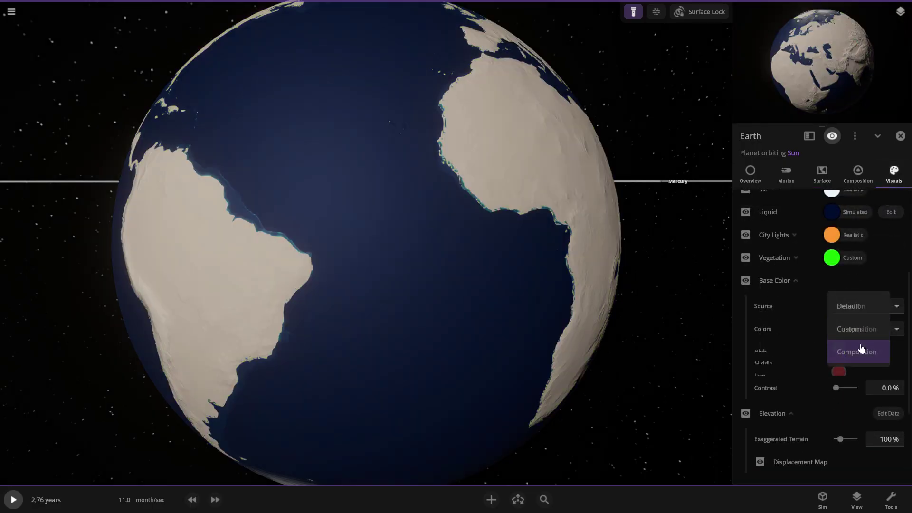
# Change Earth's atmosphere mass unit to Earth atmospheres and set the mass to 1.
pyautogui.click(801, 170)
pyautogui.click(822, 172)
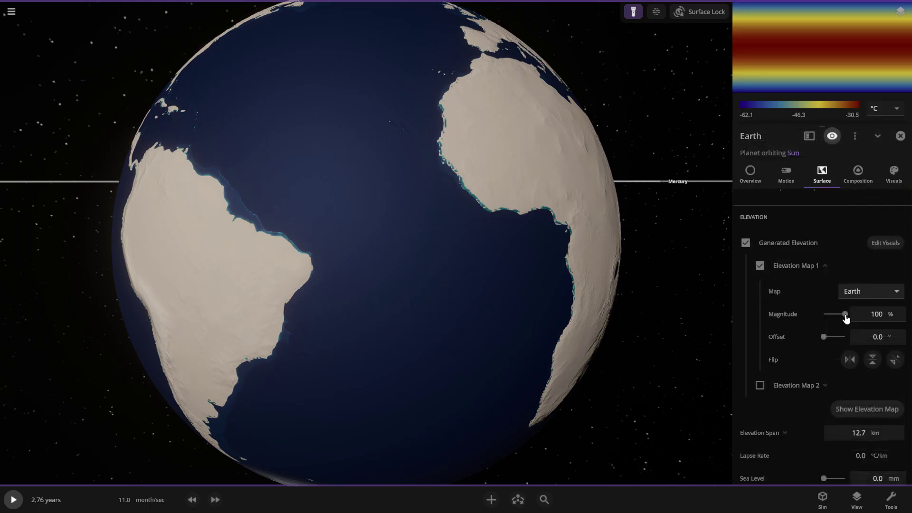
pyautogui.scroll(-4, 827, 350)
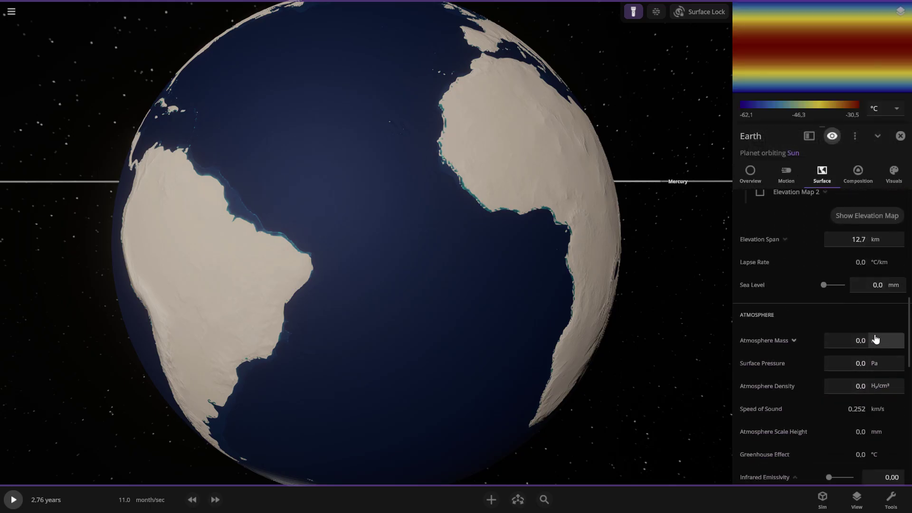
pyautogui.click(876, 338)
pyautogui.click(875, 342)
pyautogui.click(873, 339)
pyautogui.click(855, 344)
pyautogui.click(857, 344)
pyautogui.press('BackSpace')
pyautogui.press('Return')
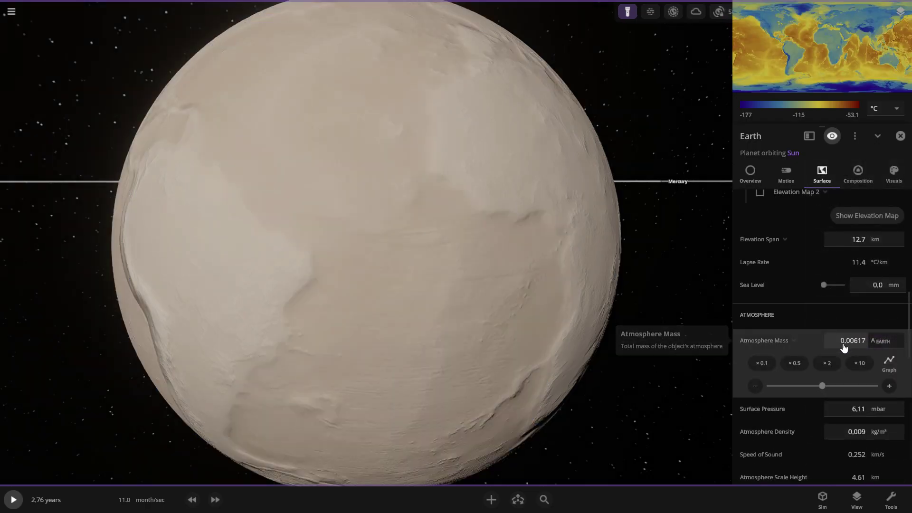
pyautogui.write('1')
pyautogui.press('Return')
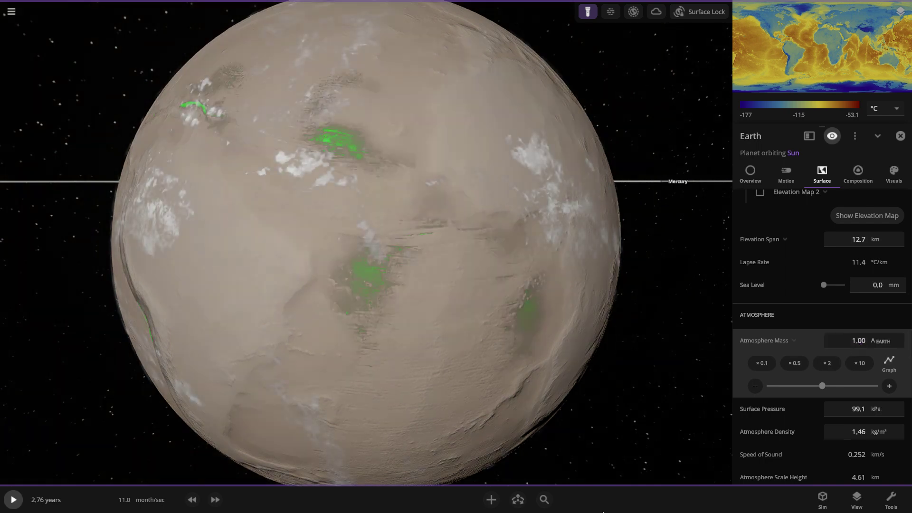
# Look over Earth's visual settings with the new atmosphere and raise the sea level to 7.65 km.
pyautogui.moveTo(588, 439); pyautogui.dragTo(576, 401)
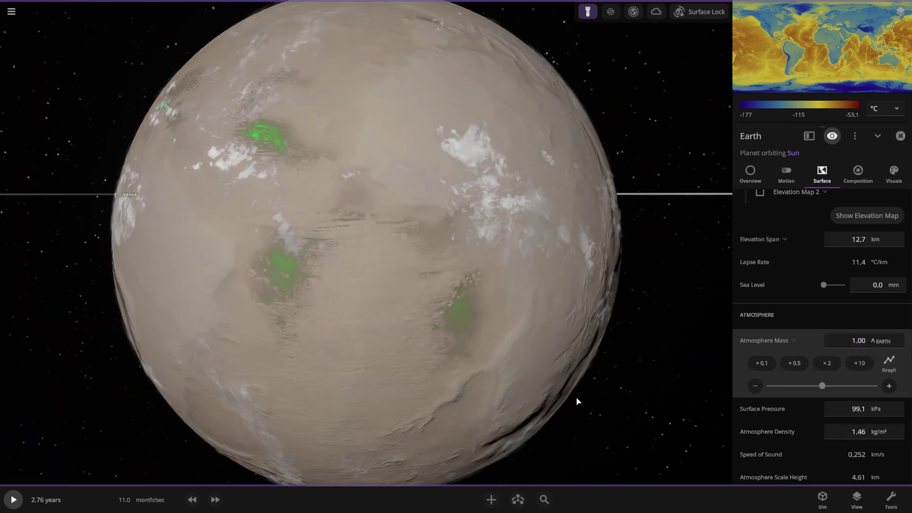
pyautogui.click(853, 177)
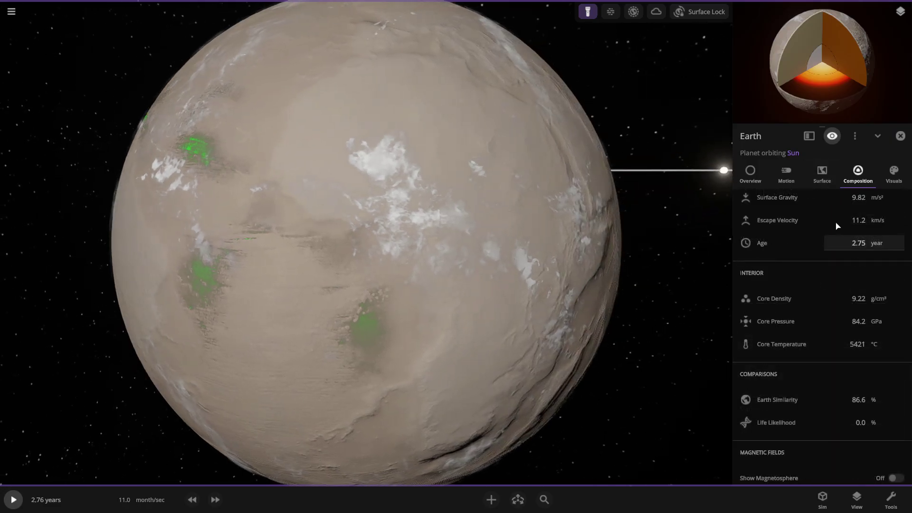
pyautogui.click(894, 173)
pyautogui.scroll(-10, 896, 238)
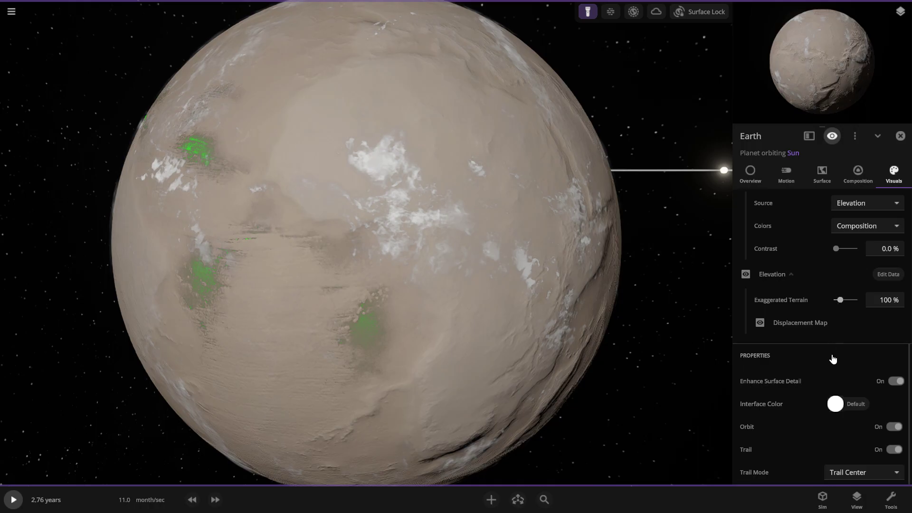
pyautogui.scroll(5, 832, 333)
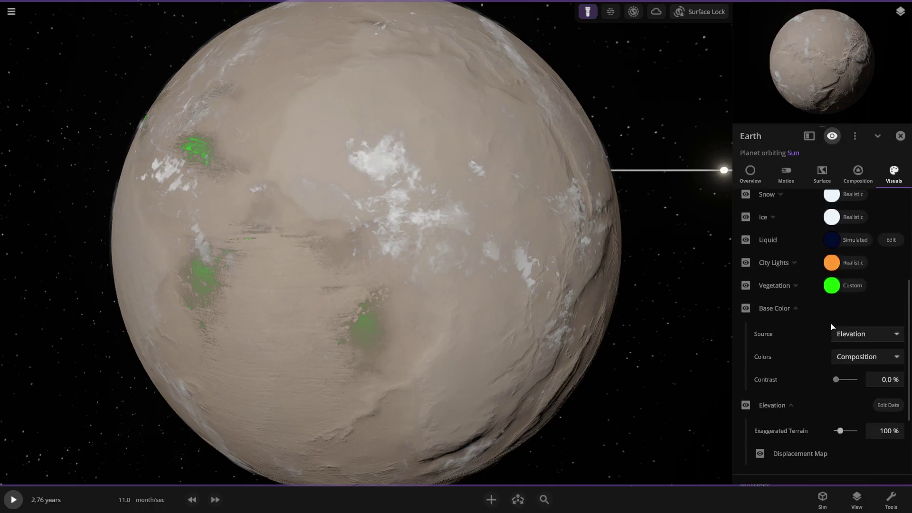
pyautogui.click(827, 170)
pyautogui.scroll(-5, 818, 333)
pyautogui.scroll(3, 828, 375)
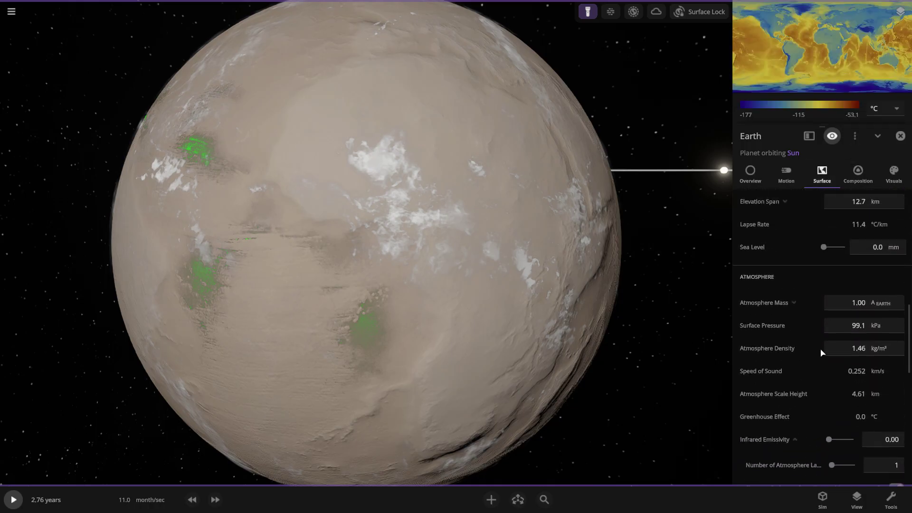
pyautogui.scroll(1, 834, 314)
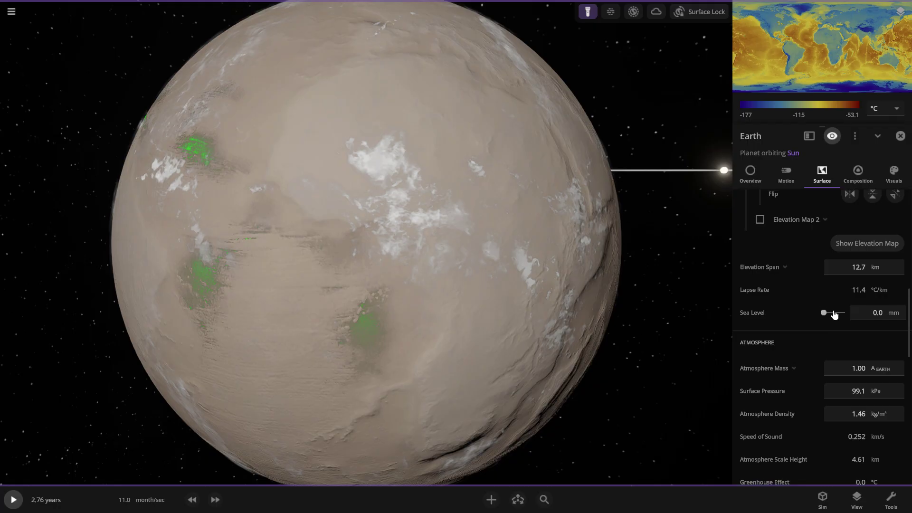
pyautogui.click(839, 314)
pyautogui.moveTo(838, 318)
pyautogui.mouseDown()
pyautogui.moveTo(831, 316)
pyautogui.moveTo(841, 319)
pyautogui.mouseUp()
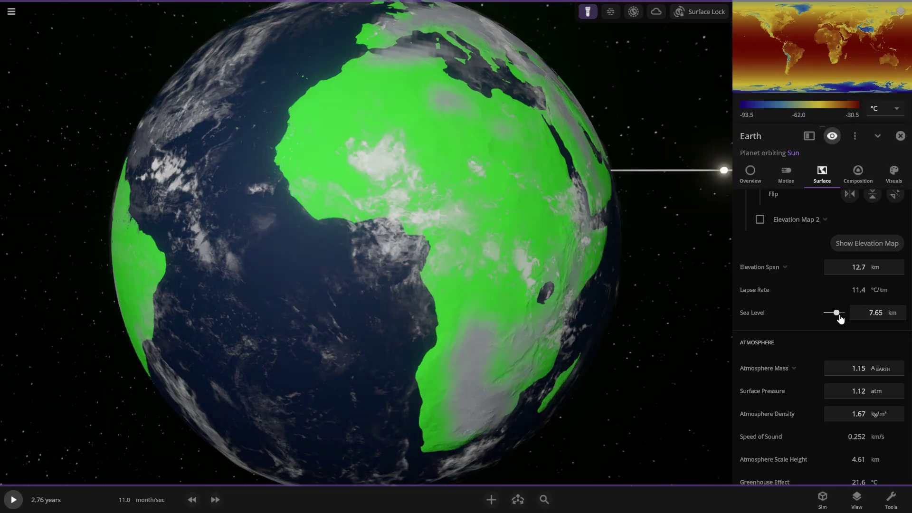
# Set the colour of Earth's Vegetation layer to dark green and inspect the planet from another side.
pyautogui.click(891, 176)
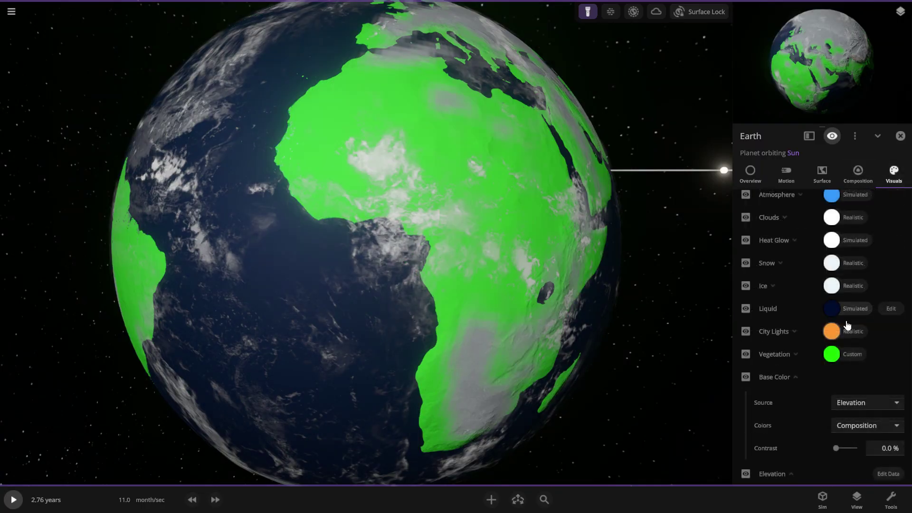
pyautogui.click(754, 351)
pyautogui.click(760, 352)
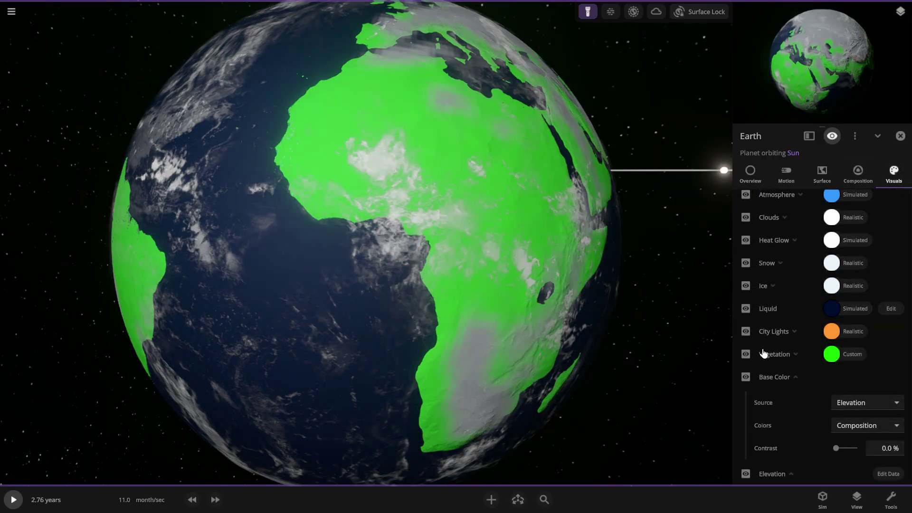
pyautogui.click(839, 352)
pyautogui.moveTo(760, 371); pyautogui.dragTo(780, 409)
pyautogui.click(666, 277)
pyautogui.moveTo(371, 304); pyautogui.dragTo(463, 309)
pyautogui.scroll(-5, 469, 348)
pyautogui.moveTo(469, 348); pyautogui.dragTo(592, 341)
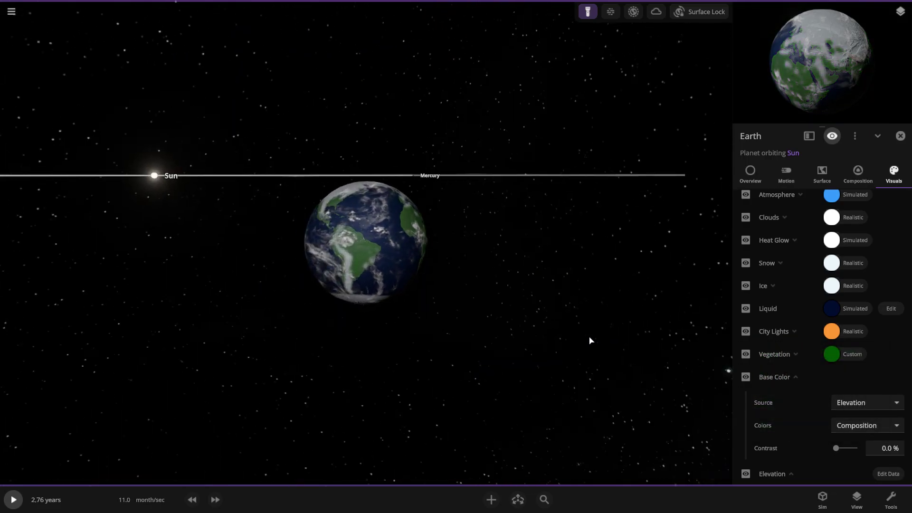
# Examine Earth's comparison and magnetic field properties, run the simulation briefly and pause it to inspect the surface.
pyautogui.click(858, 173)
pyautogui.scroll(-2, 849, 342)
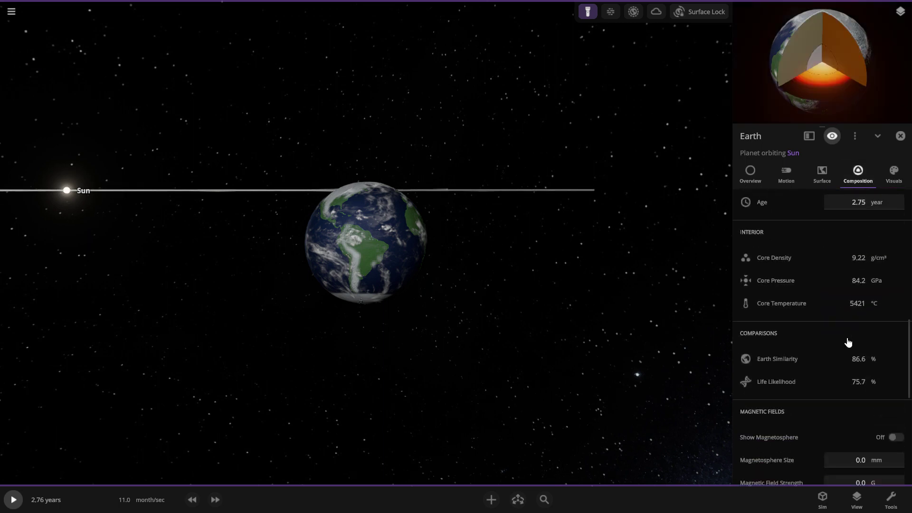
pyautogui.scroll(-3, 848, 342)
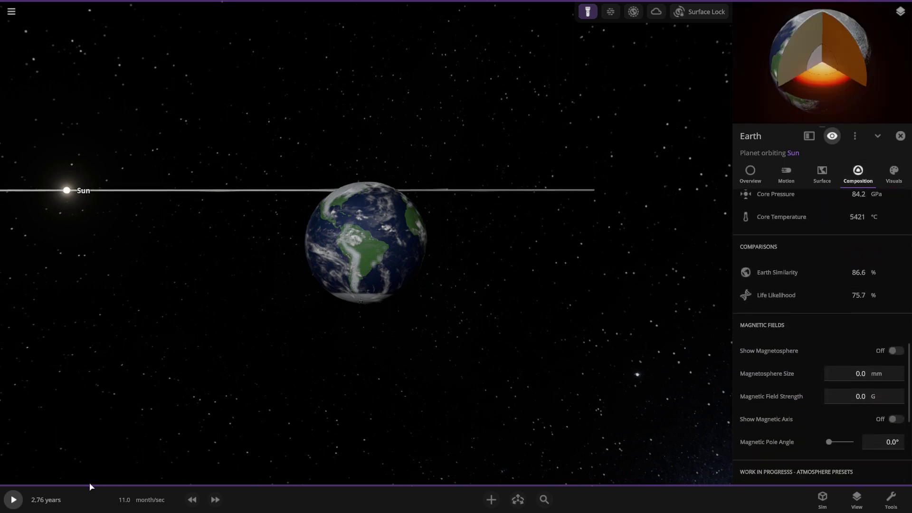
pyautogui.click(22, 501)
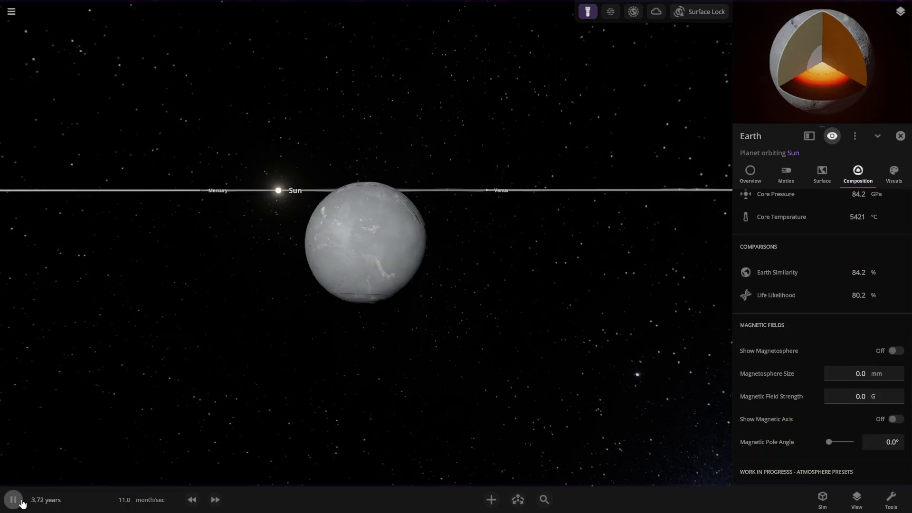
pyautogui.click(19, 502)
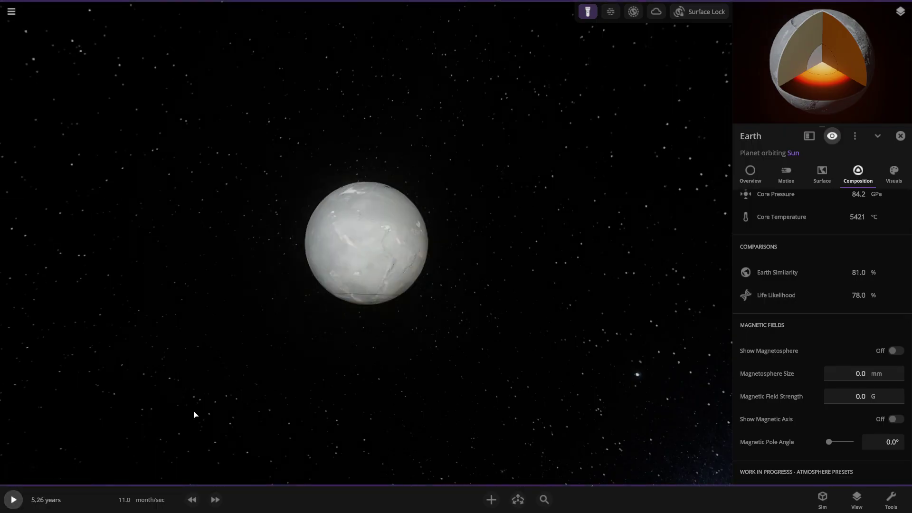
pyautogui.scroll(-3, 326, 385)
pyautogui.scroll(6, 428, 328)
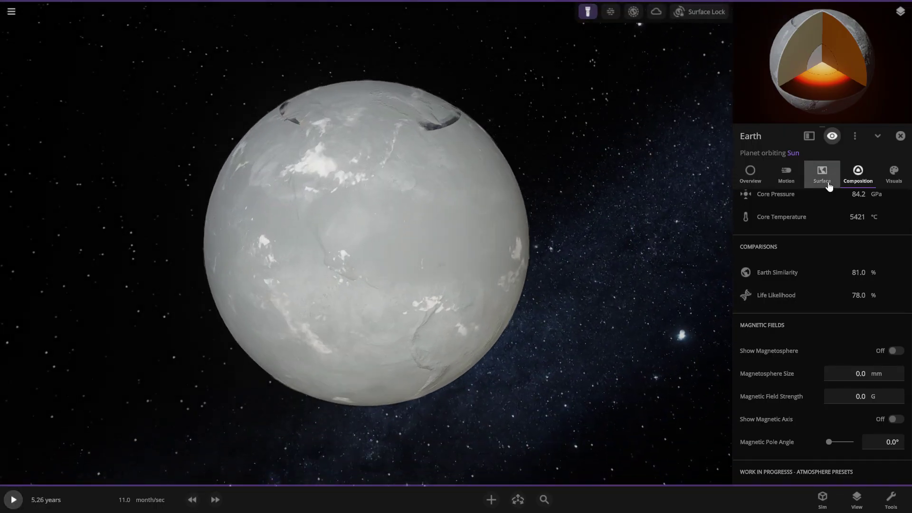
# Change the unit of Earth's average temperature to Fahrenheit and raise the temperature to 78.9 °F.
pyautogui.click(828, 182)
pyautogui.click(746, 171)
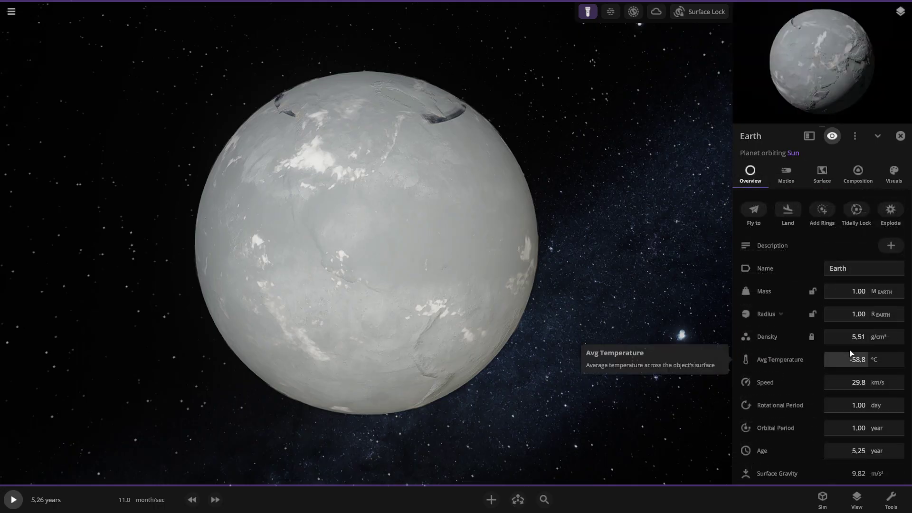
pyautogui.click(860, 361)
pyautogui.moveTo(850, 404); pyautogui.dragTo(875, 409)
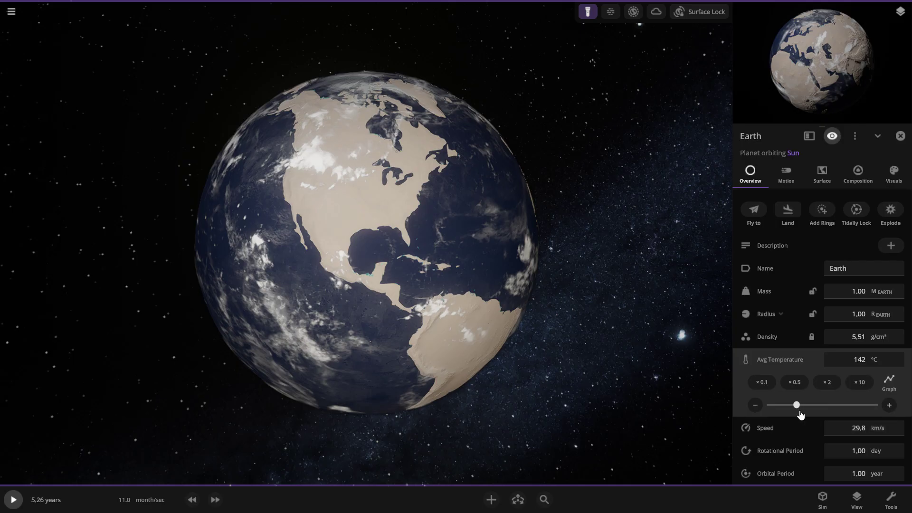
pyautogui.moveTo(798, 416); pyautogui.dragTo(796, 413)
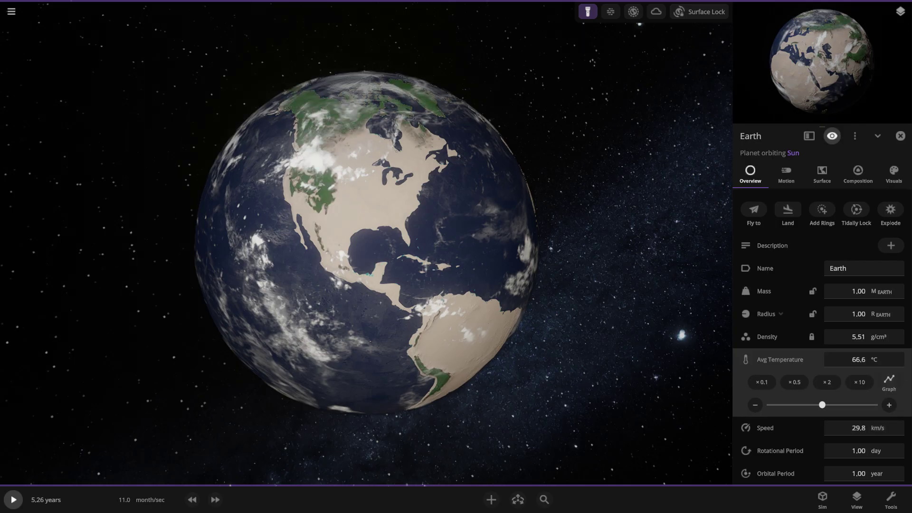
pyautogui.click(884, 366)
pyautogui.click(861, 380)
pyautogui.moveTo(823, 401)
pyautogui.mouseDown()
pyautogui.moveTo(790, 405)
pyautogui.moveTo(857, 404)
pyautogui.moveTo(788, 403)
pyautogui.moveTo(825, 404)
pyautogui.mouseUp()
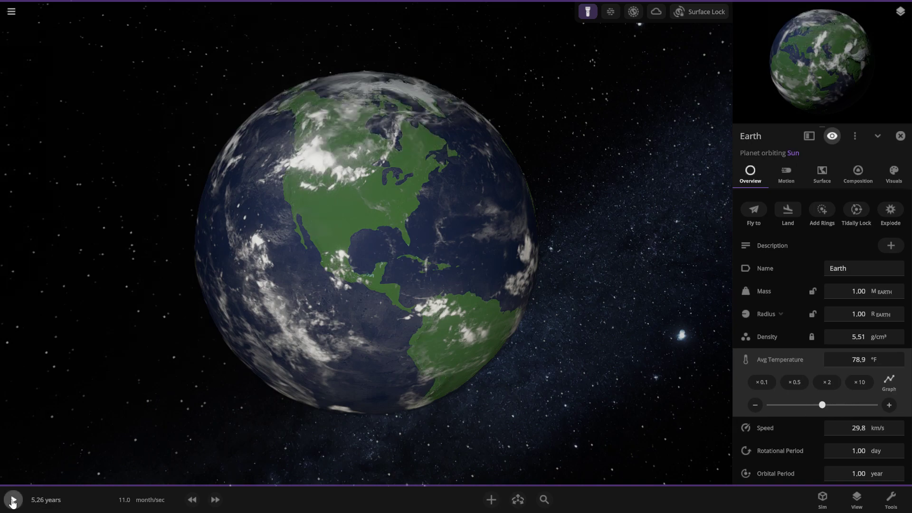
# Run the simulation for a few years, pause it and examine the planets' orbits around the Sun.
pyautogui.click(13, 500)
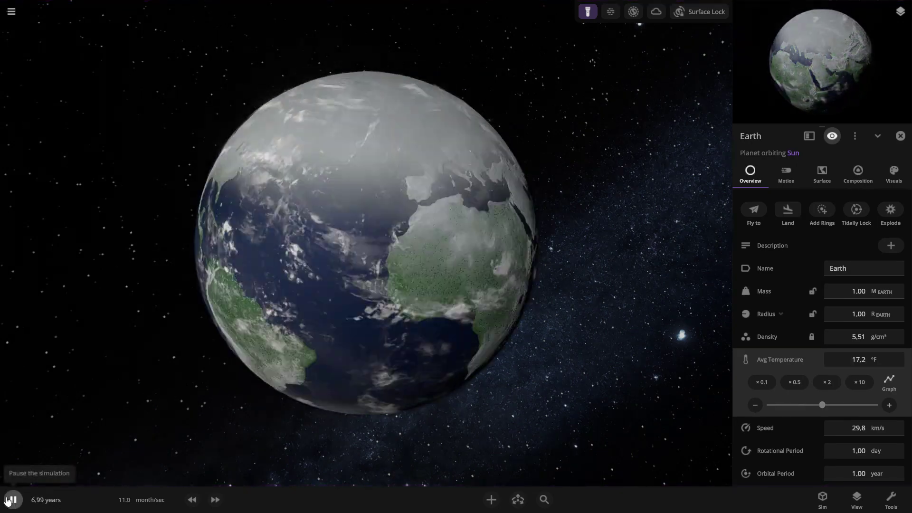
pyautogui.click(10, 500)
pyautogui.scroll(-5, 378, 367)
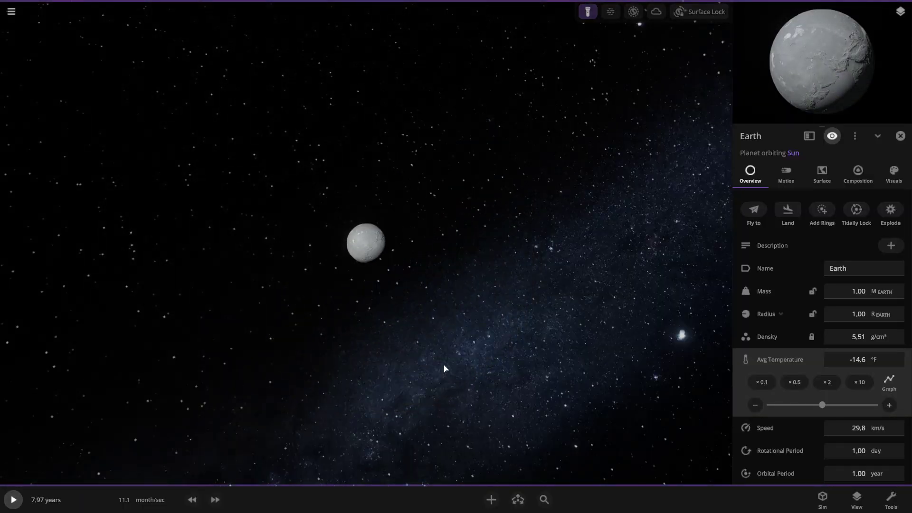
pyautogui.scroll(-5, 505, 380)
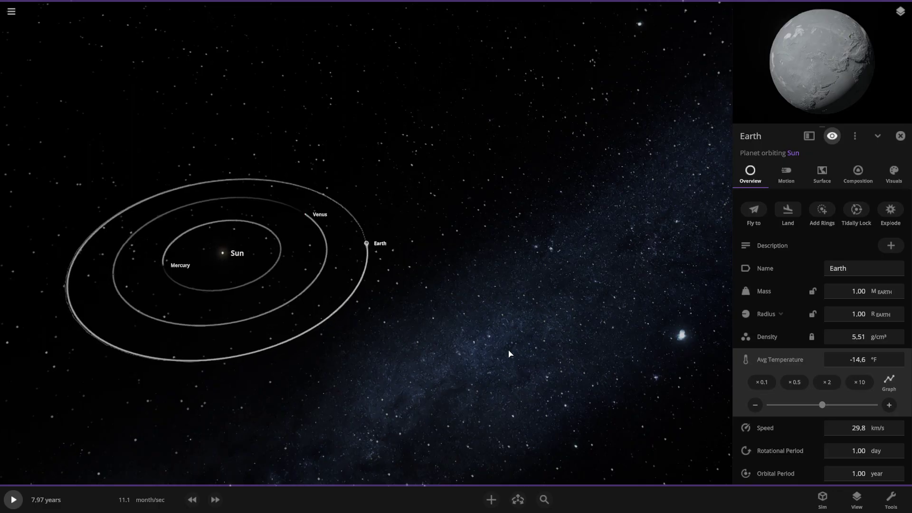
pyautogui.scroll(3, 483, 316)
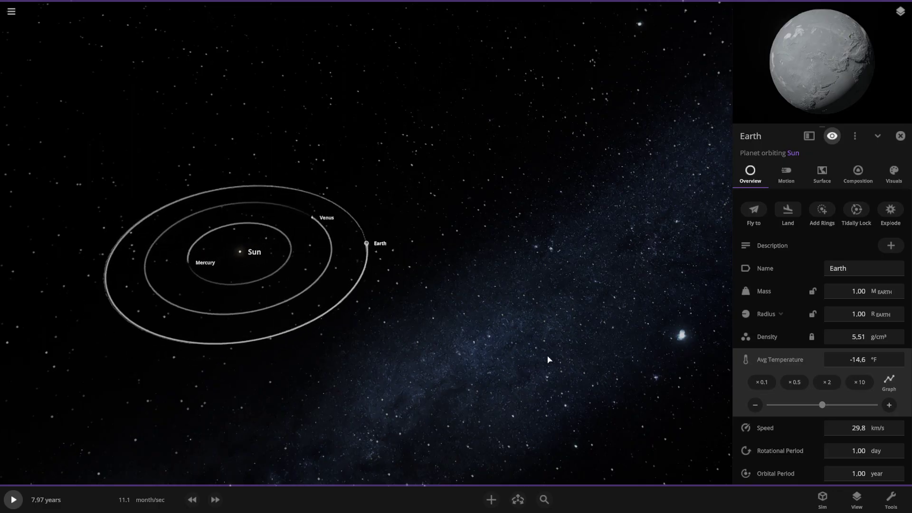
pyautogui.scroll(-2, 778, 253)
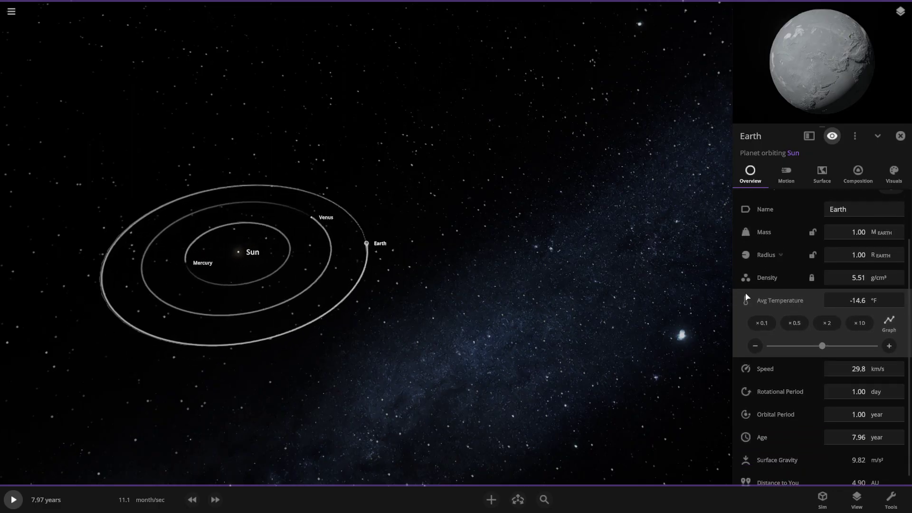
# Display Earth's orbital period in days, look over its orbital elements and return to a close view of the planet.
pyautogui.click(786, 172)
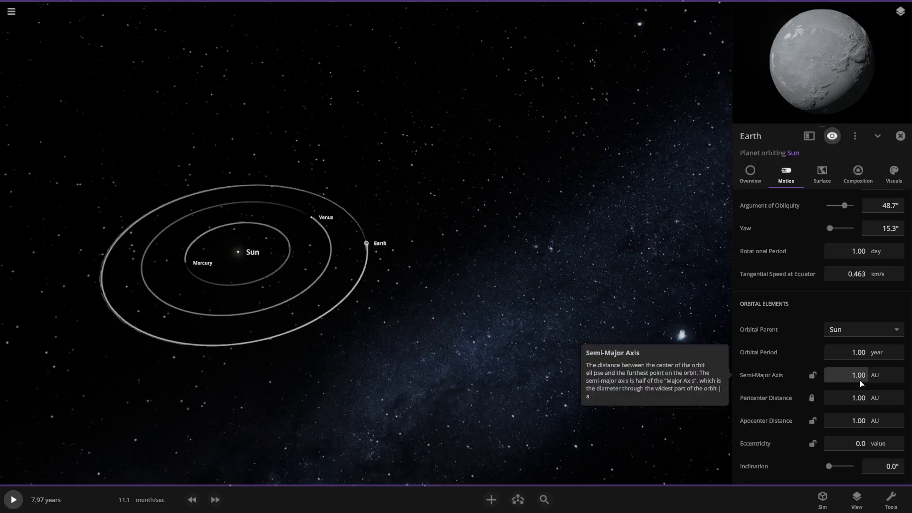
pyautogui.click(901, 356)
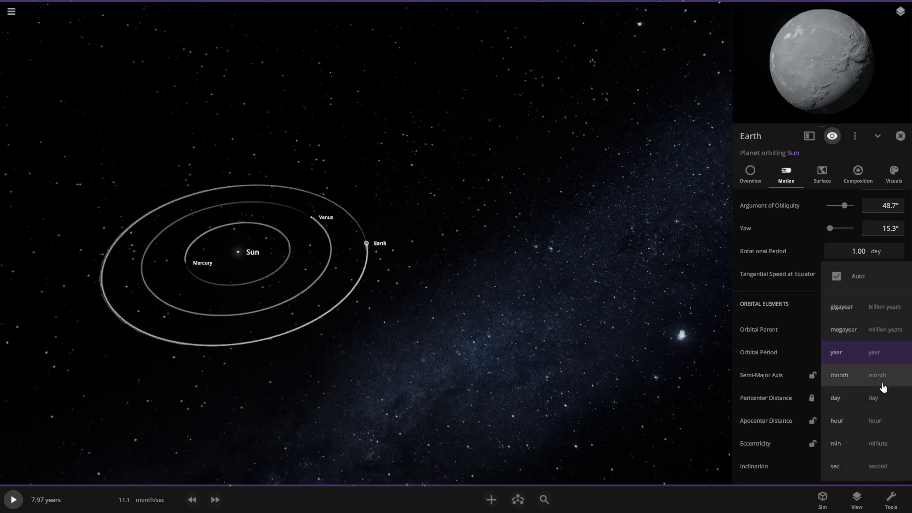
pyautogui.click(883, 407)
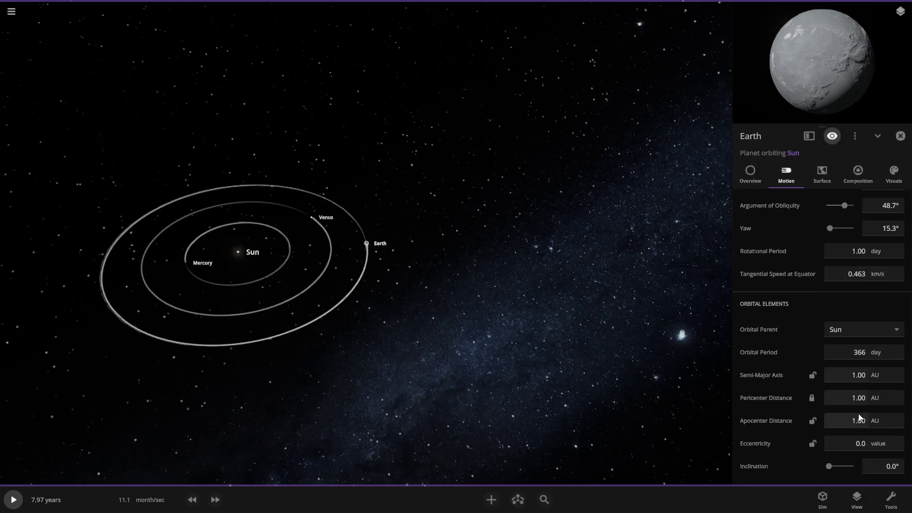
pyautogui.scroll(2, 850, 366)
pyautogui.scroll(-5, 845, 353)
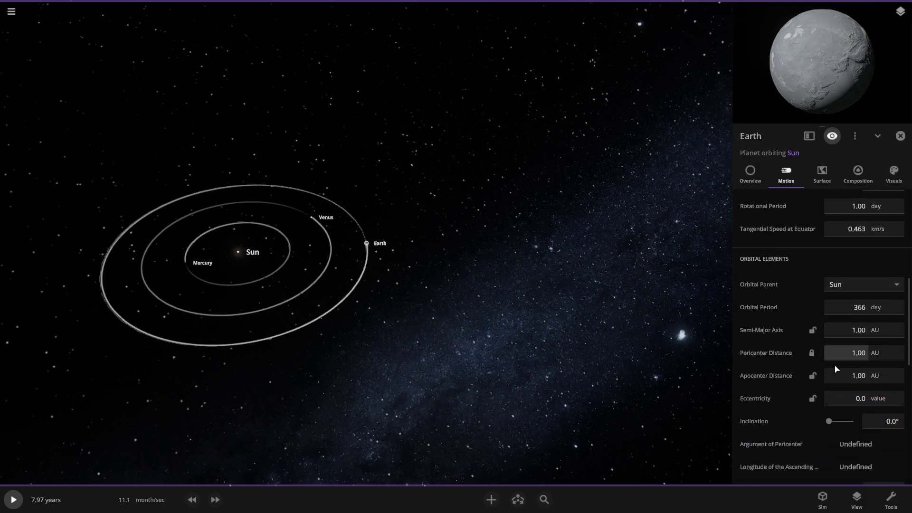
pyautogui.scroll(2, 836, 389)
pyautogui.scroll(-2, 837, 396)
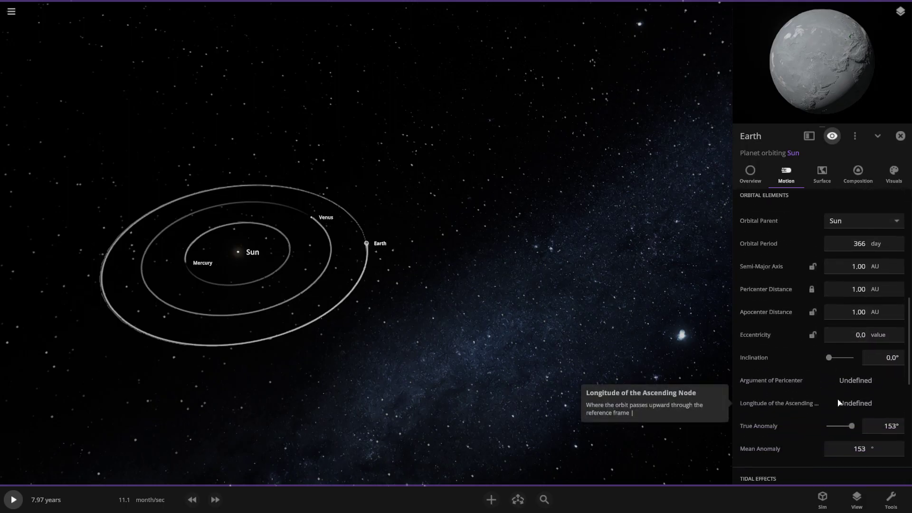
pyautogui.scroll(5, 643, 256)
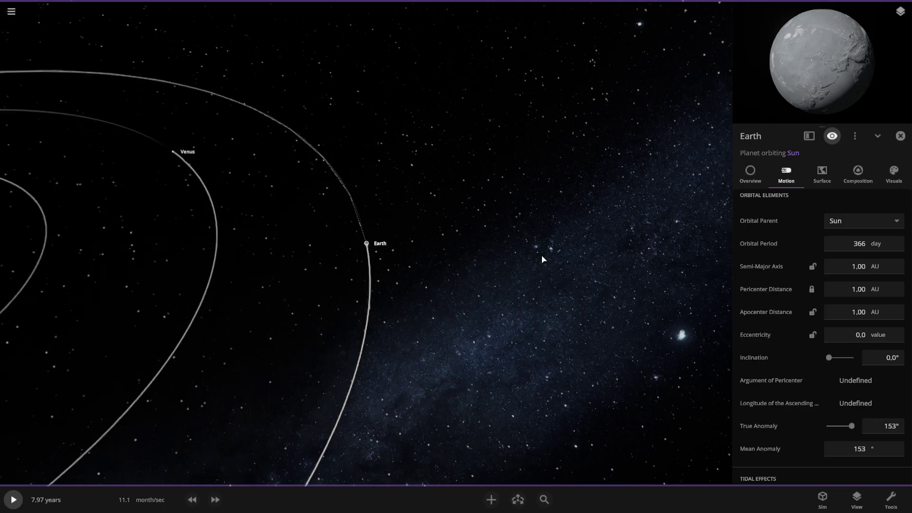
pyautogui.scroll(5, 605, 218)
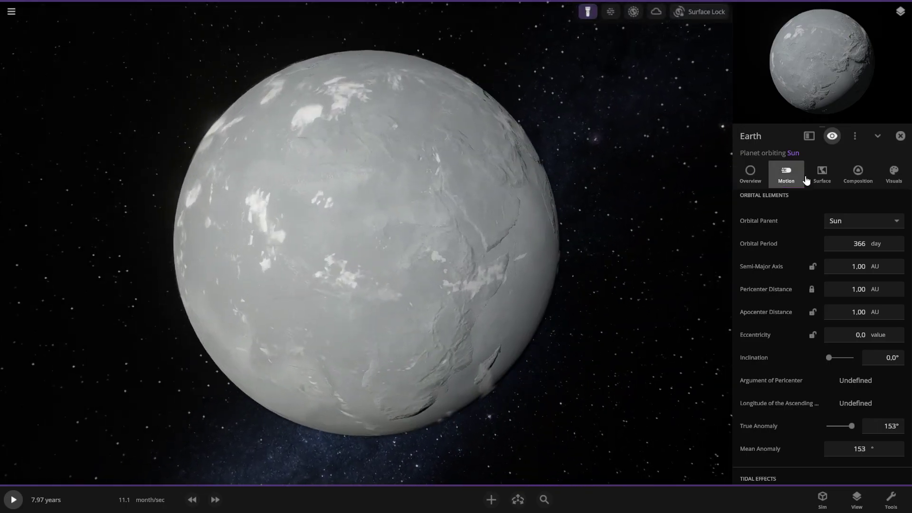